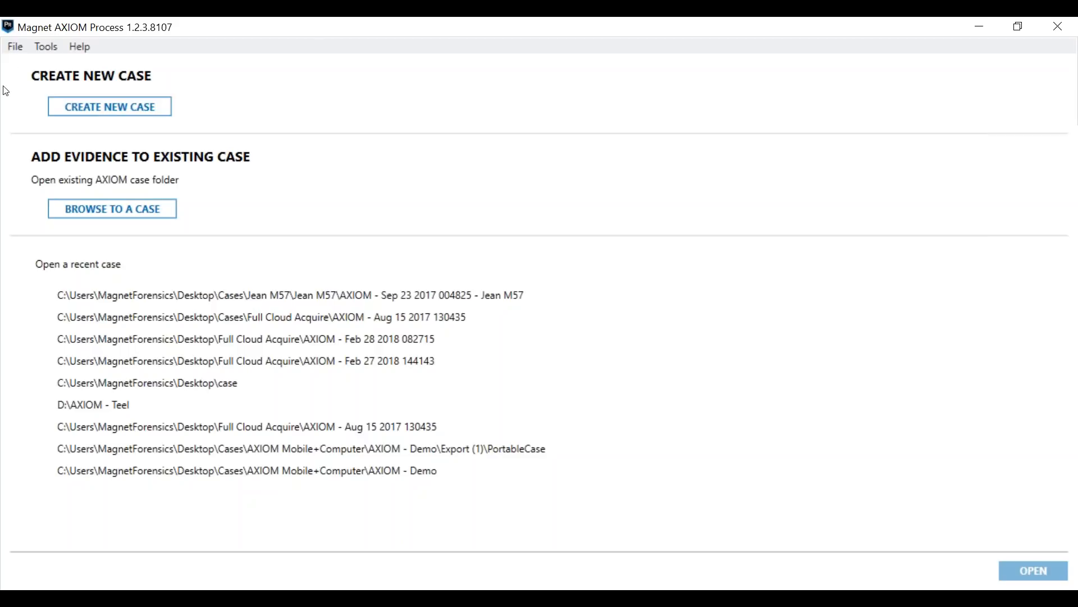
Step: Create a new case, acknowledge the low disk space warning and look over the case details
click(113, 108)
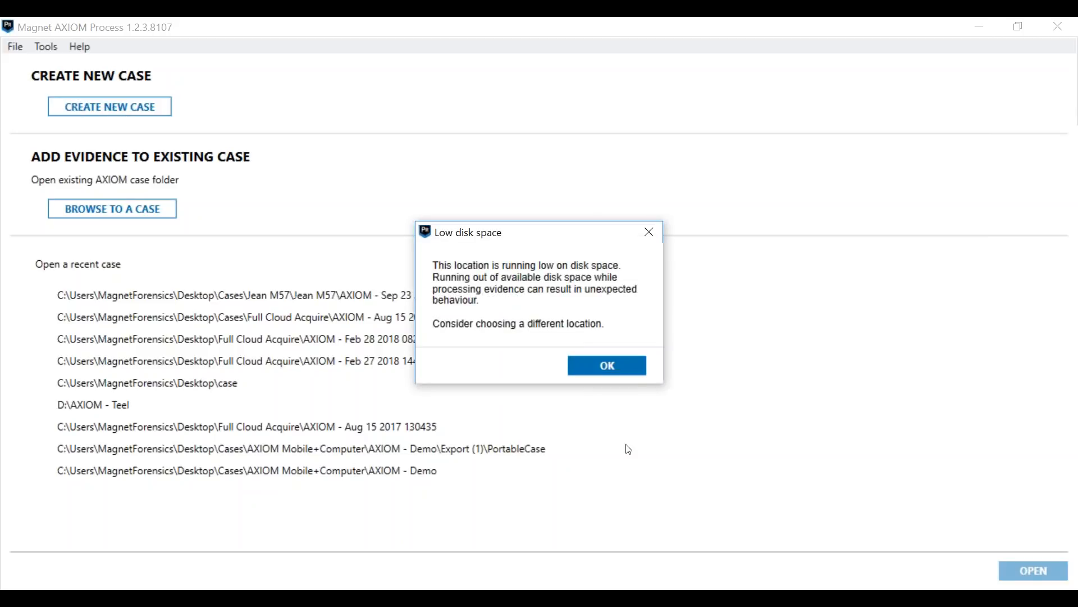
click(621, 367)
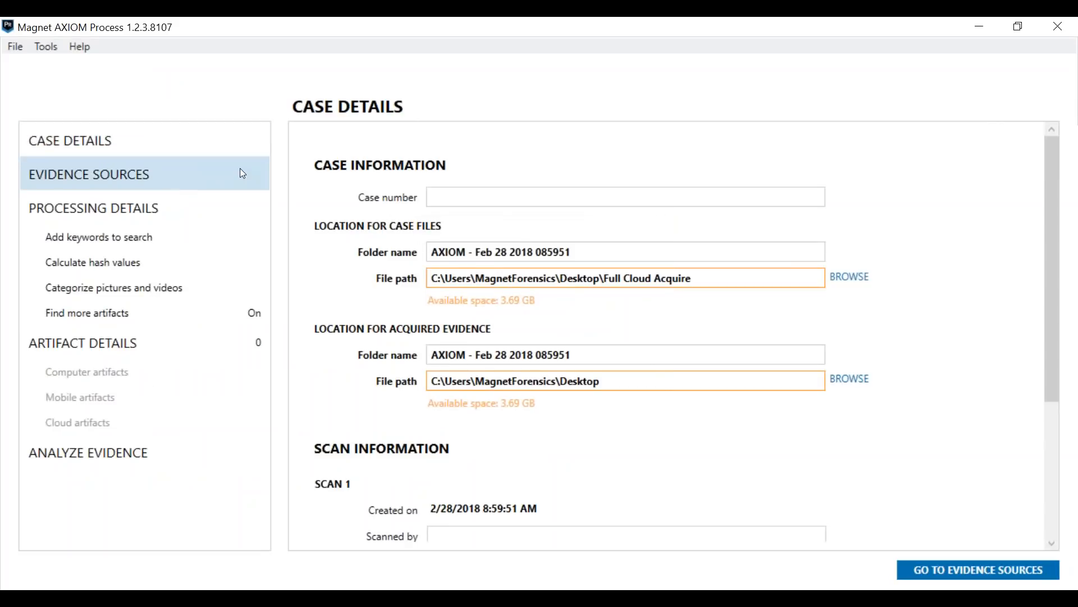
scroll(556, 376, down, 1)
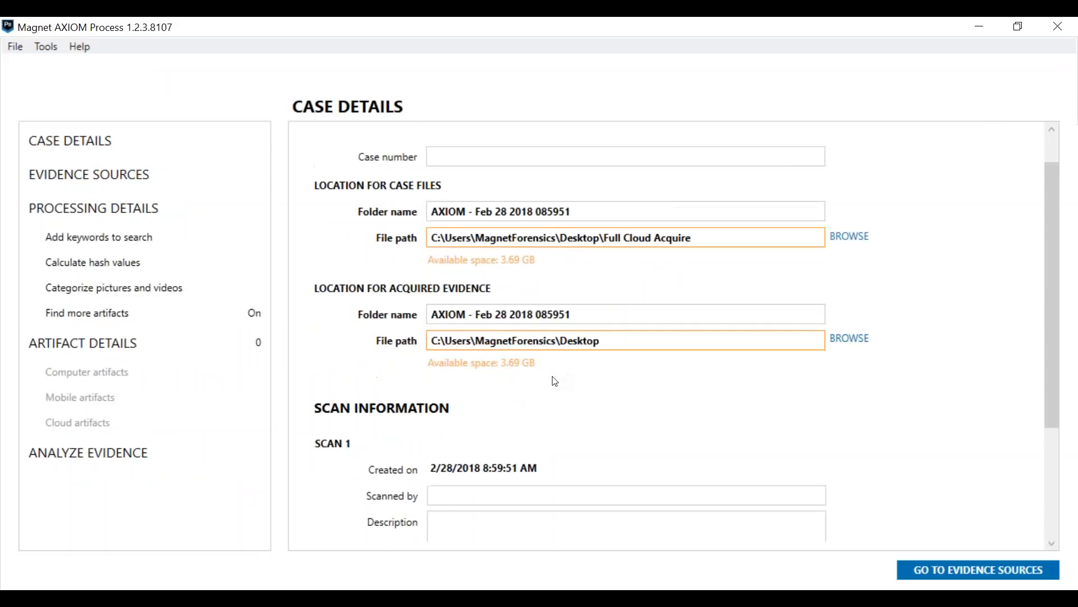
scroll(487, 378, up, 1)
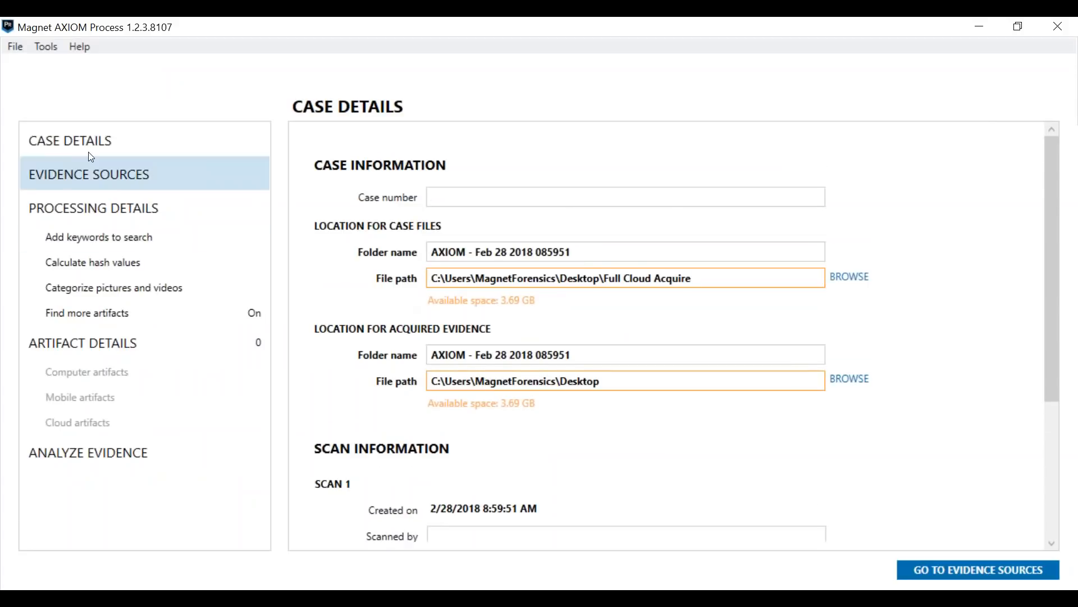
Step: Start acquiring cloud evidence as an evidence source and declare proper search authorization for the target's cloud information
click(86, 187)
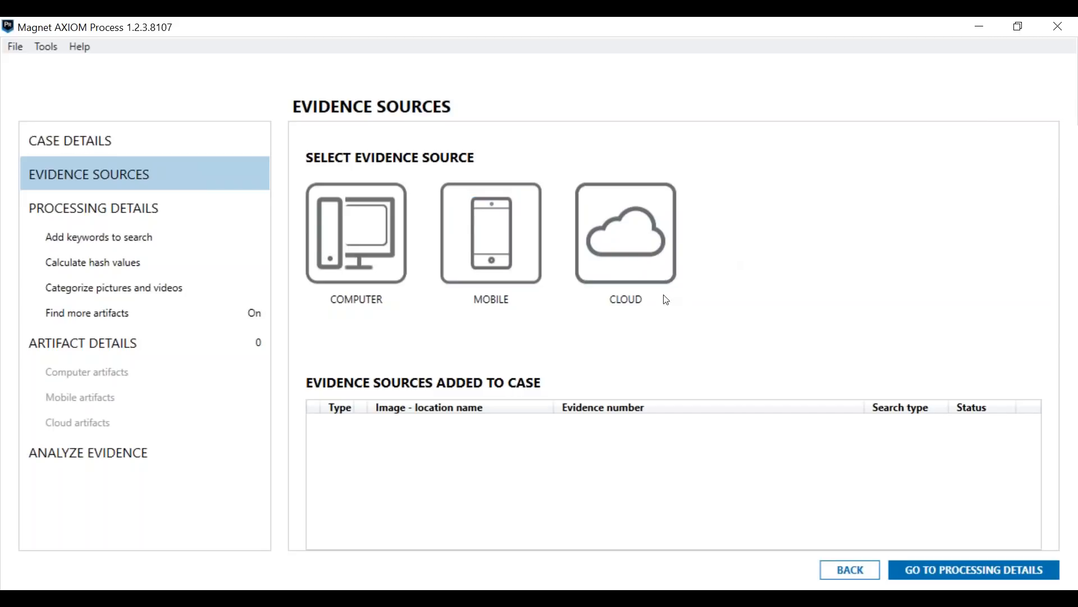
click(650, 243)
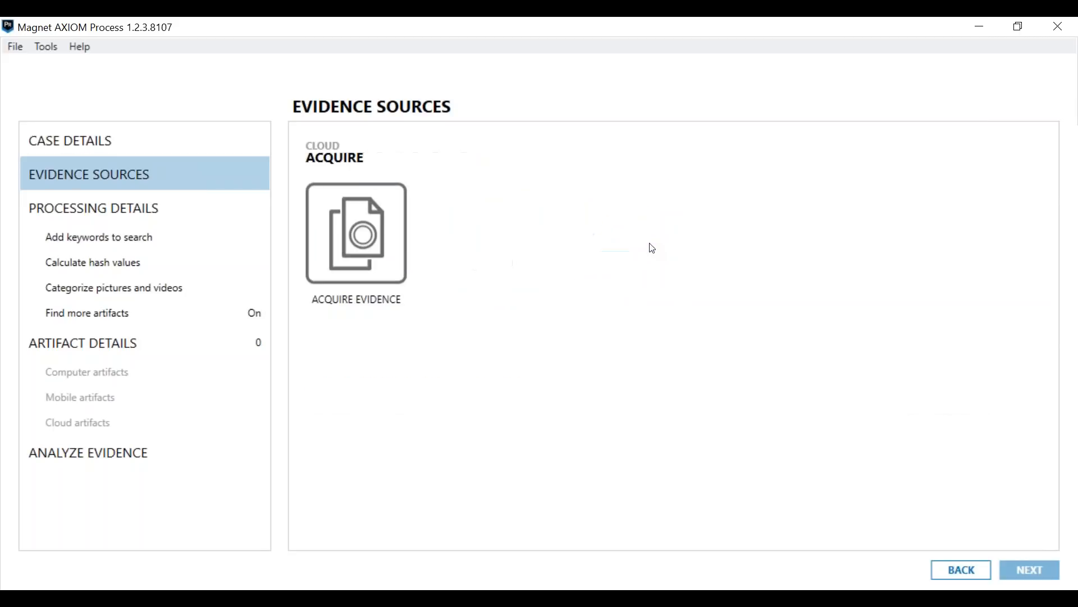
click(349, 269)
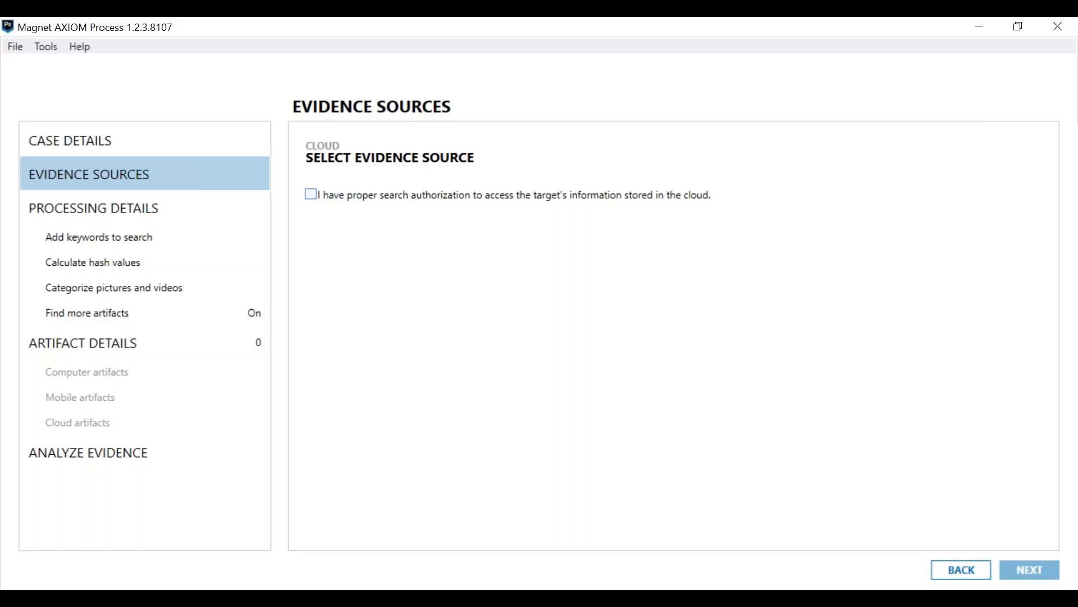
click(332, 194)
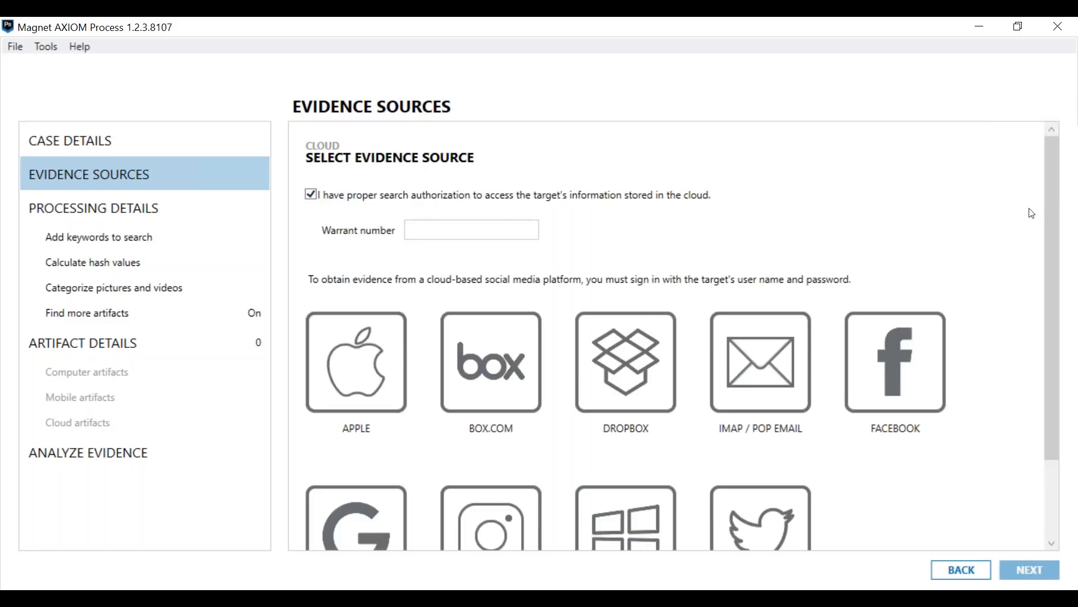
Step: Choose Microsoft as the cloud platform and use the User name and password sign-in method
drag(1050, 210, 1037, 284)
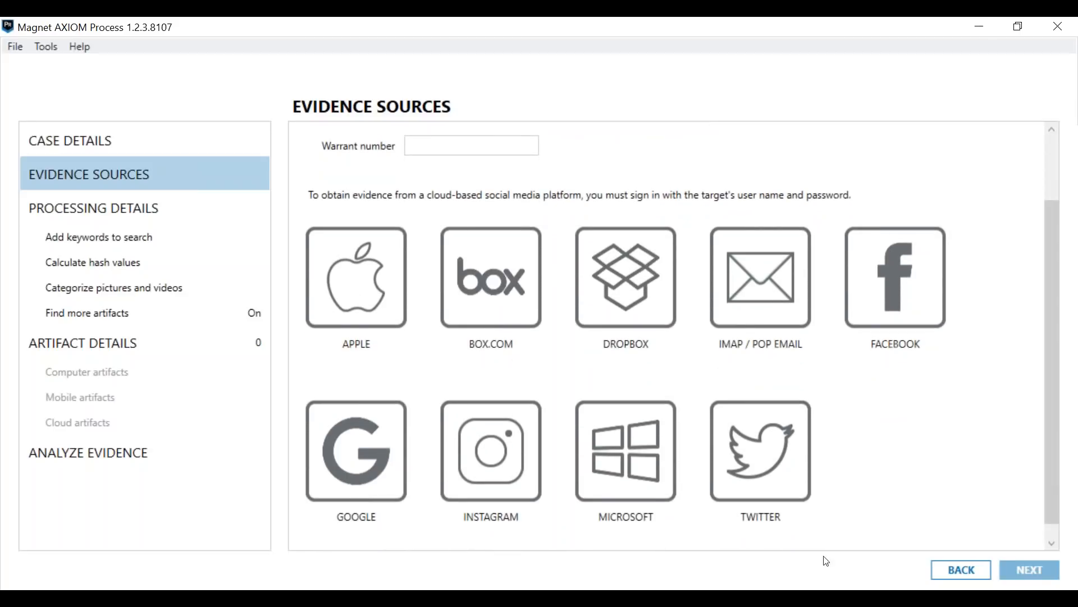
click(639, 447)
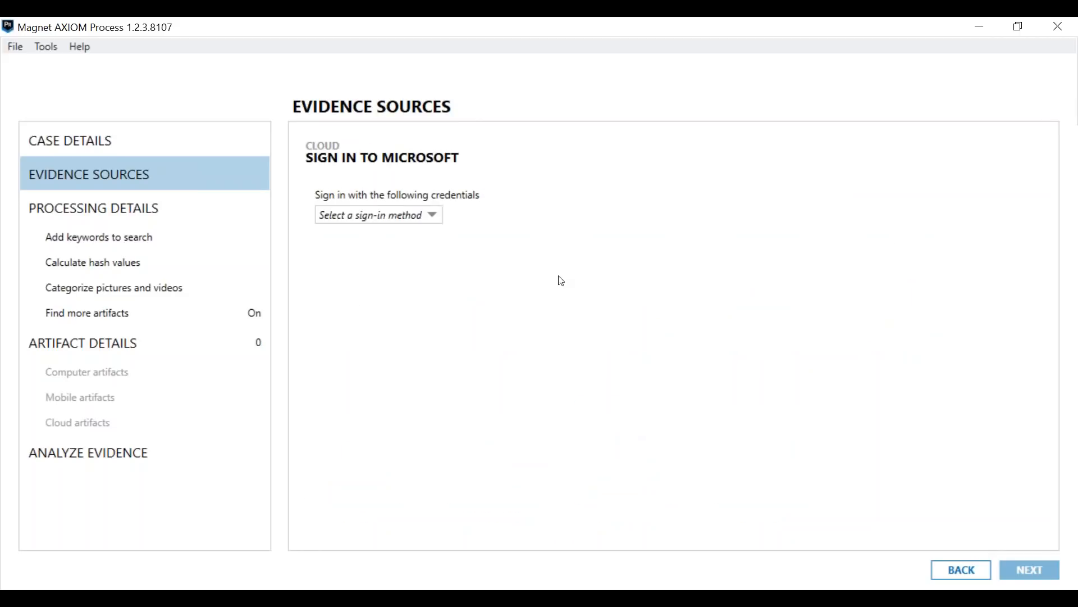
click(435, 219)
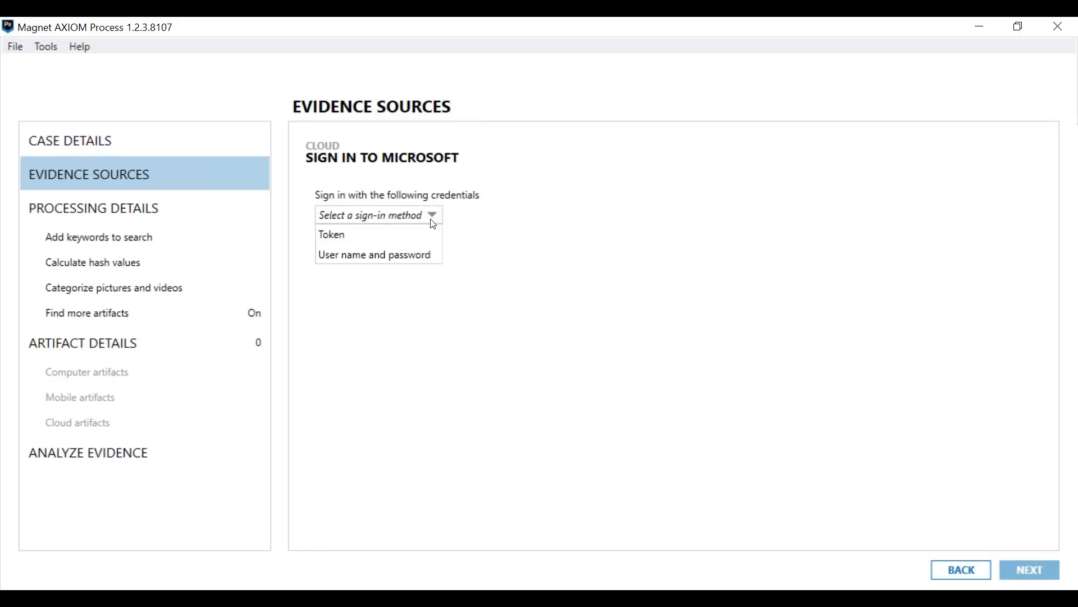
click(435, 256)
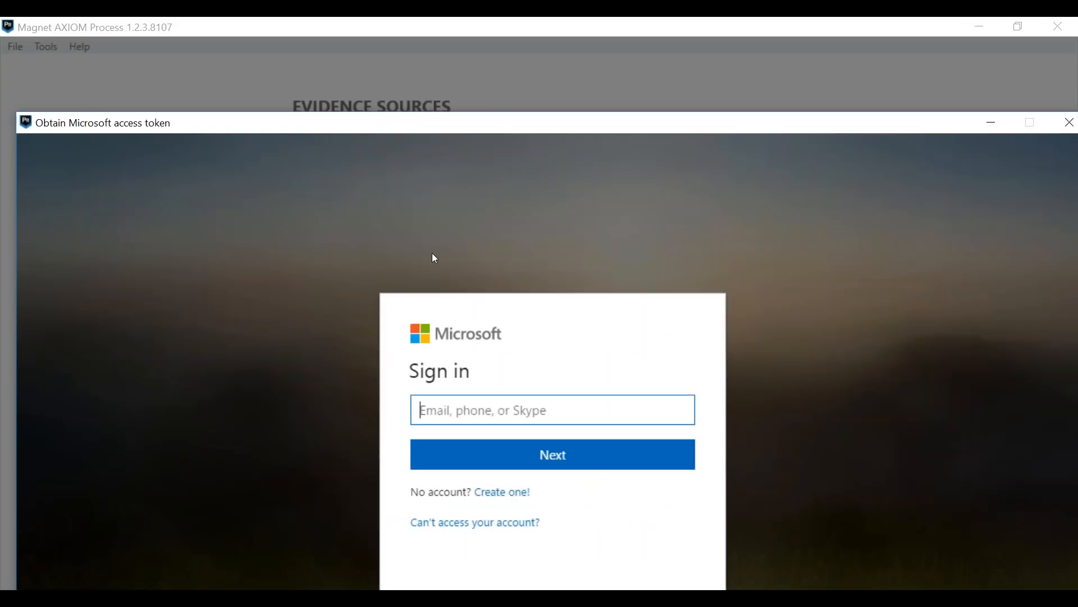
Step: Enter the target account's e-mail address in the Microsoft sign-in form and continue to the password prompt
drag(491, 131, 472, 53)
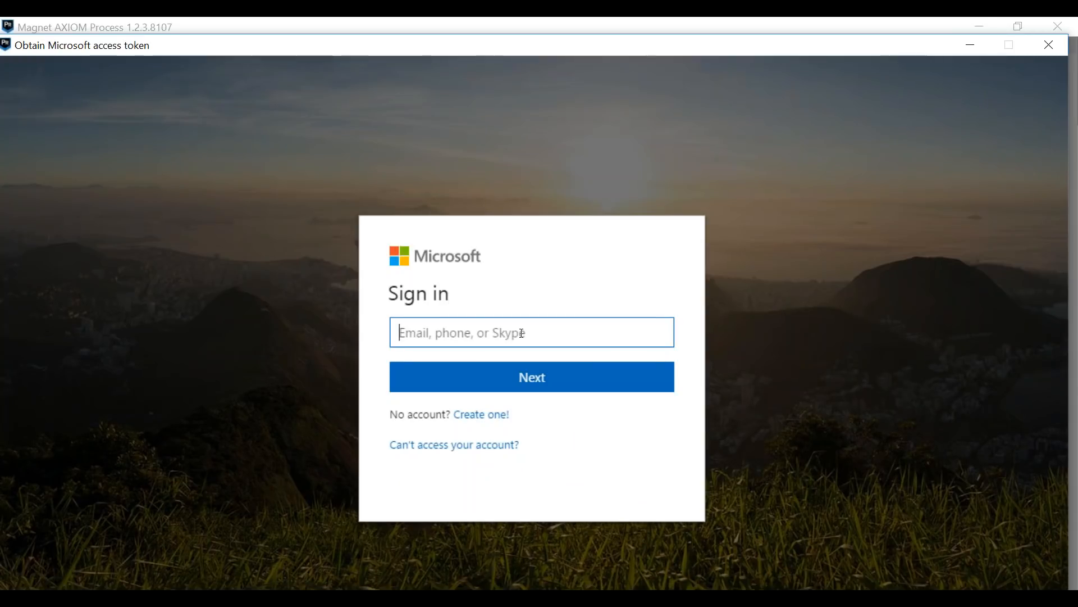
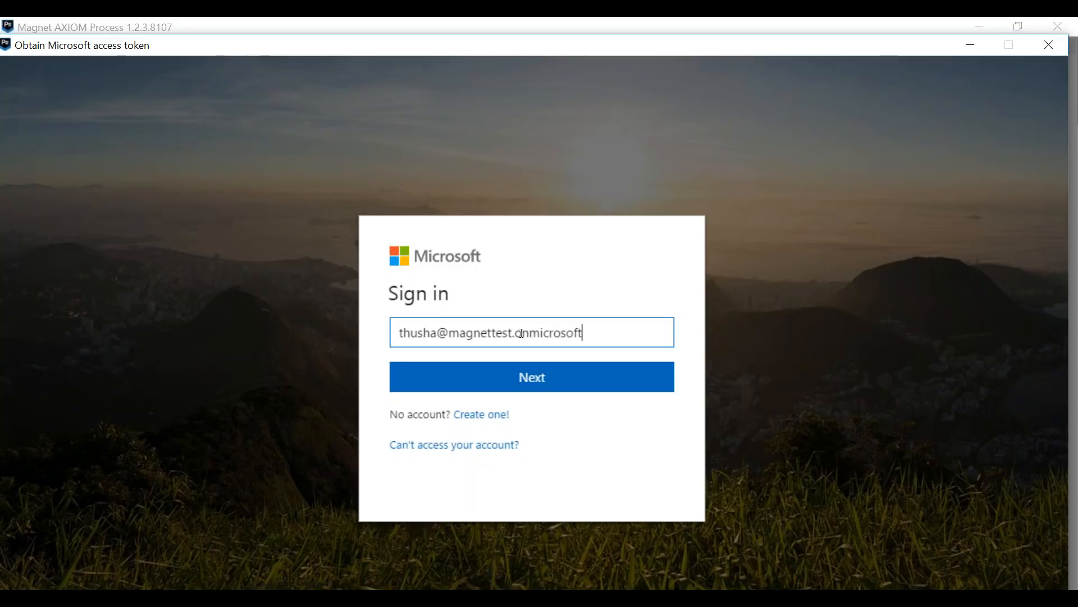
click(537, 387)
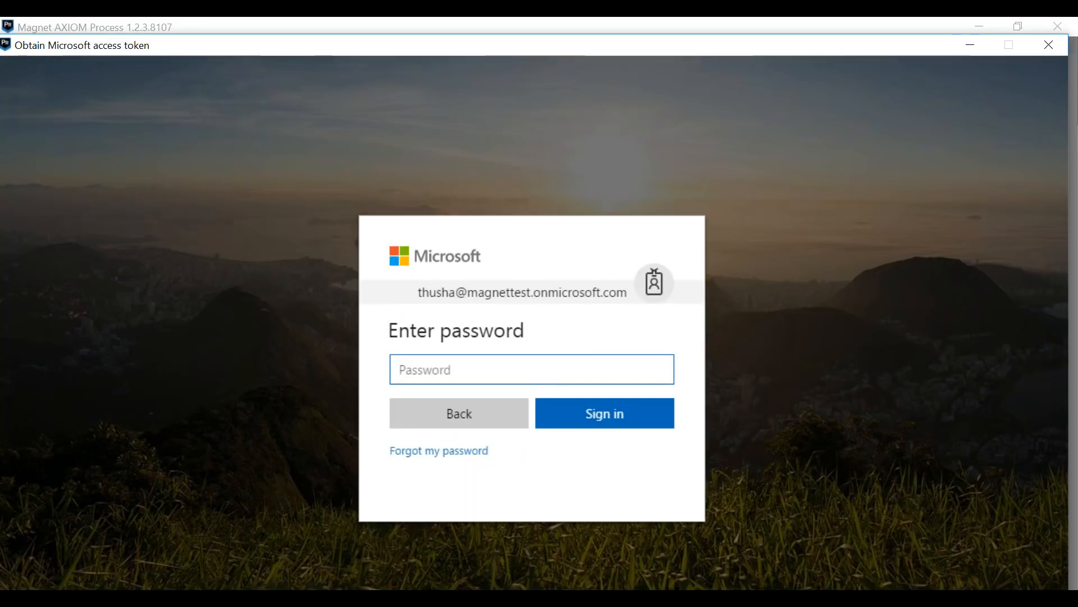
Step: Enter the account password, sign in to Microsoft and agree to stay signed in
text(****)
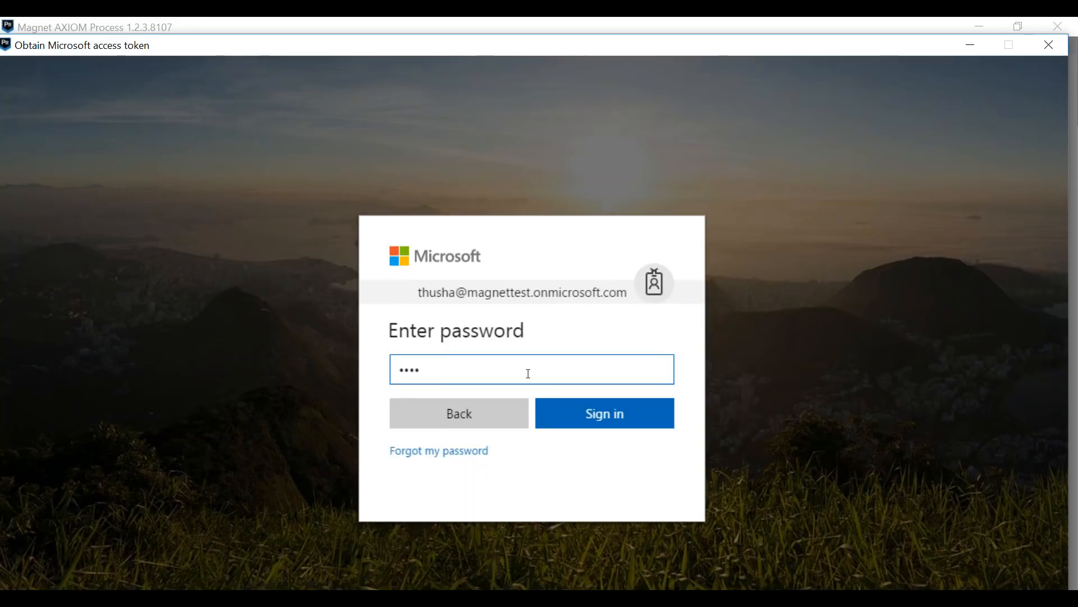
text(*****)
key(Return)
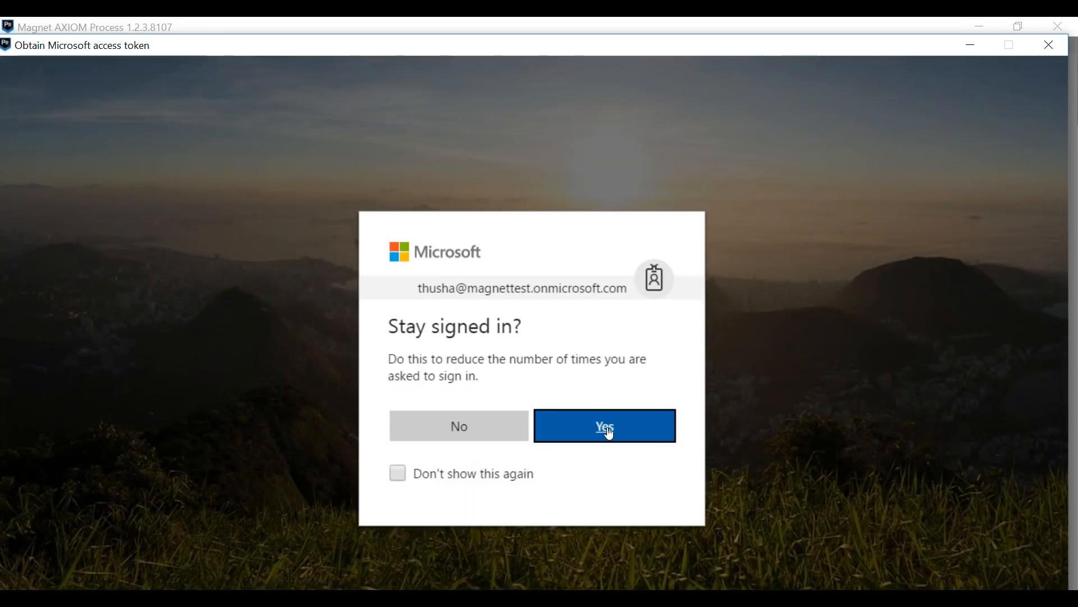
click(609, 434)
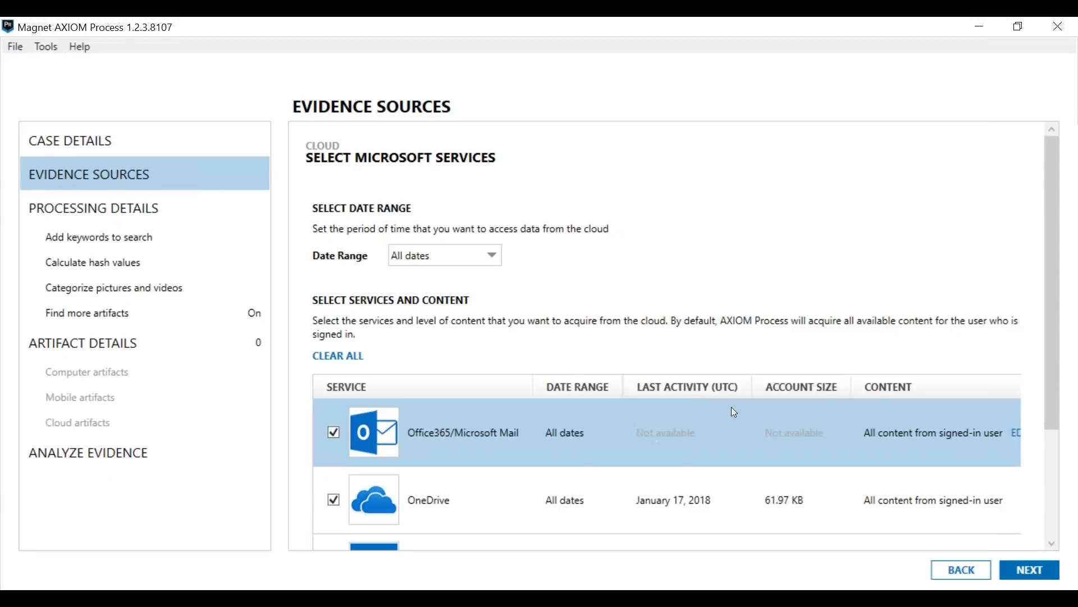
Step: Check the date range options offered for the Microsoft services
drag(1053, 226, 787, 171)
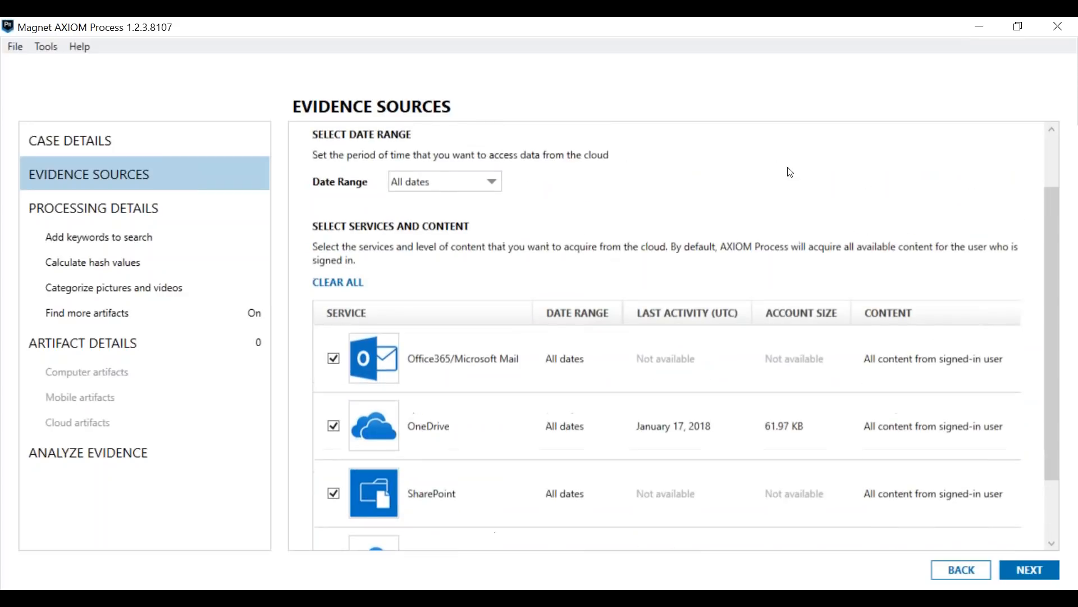
click(458, 180)
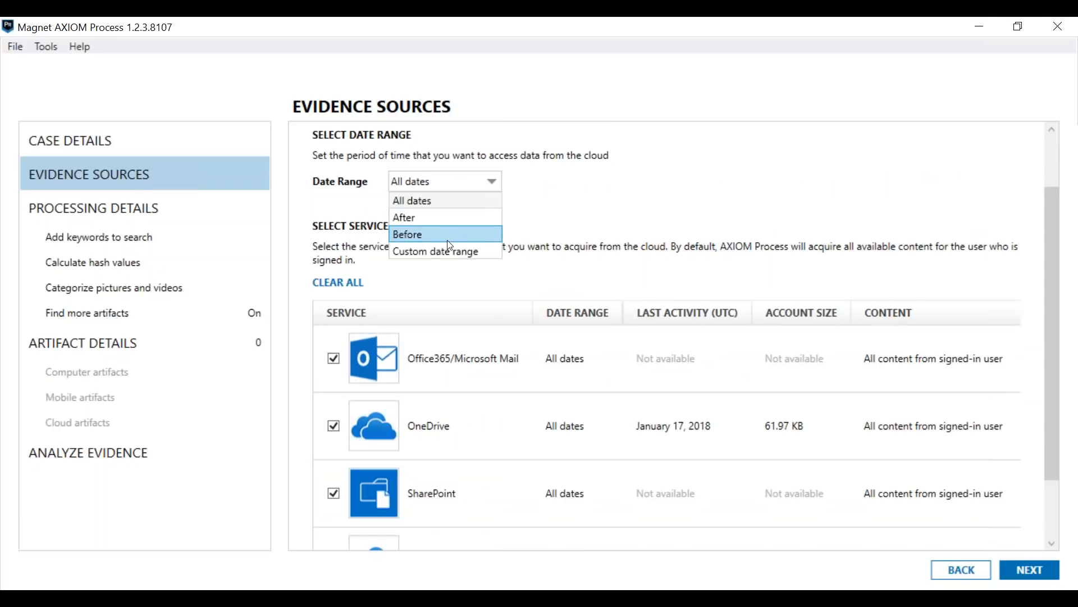
click(572, 235)
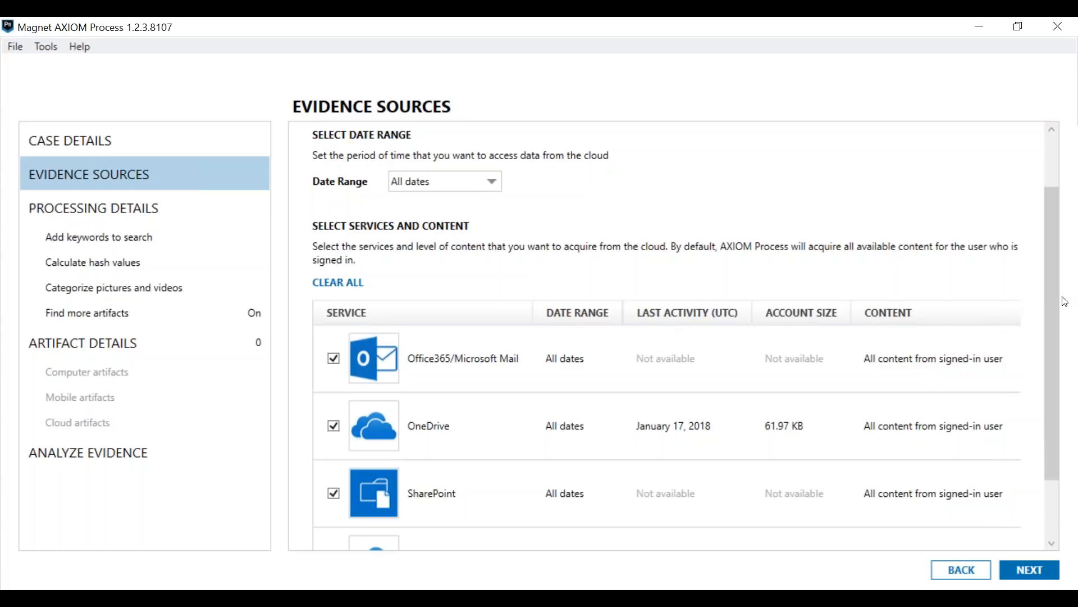
Step: Review which SharePoint sites are selected for acquisition and return to the Microsoft services list
drag(1049, 298, 1045, 342)
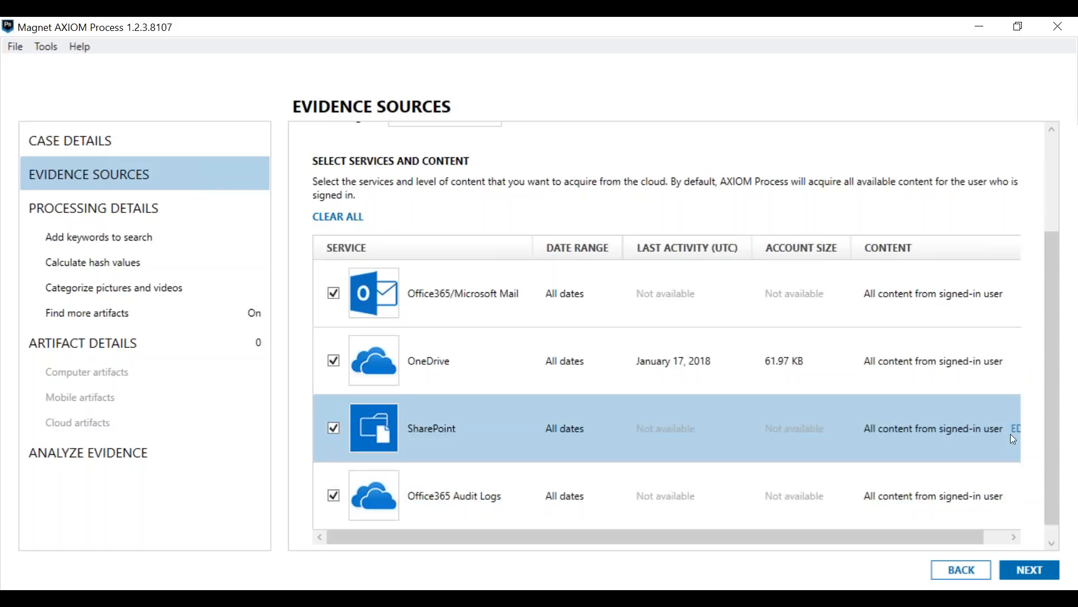
click(1017, 436)
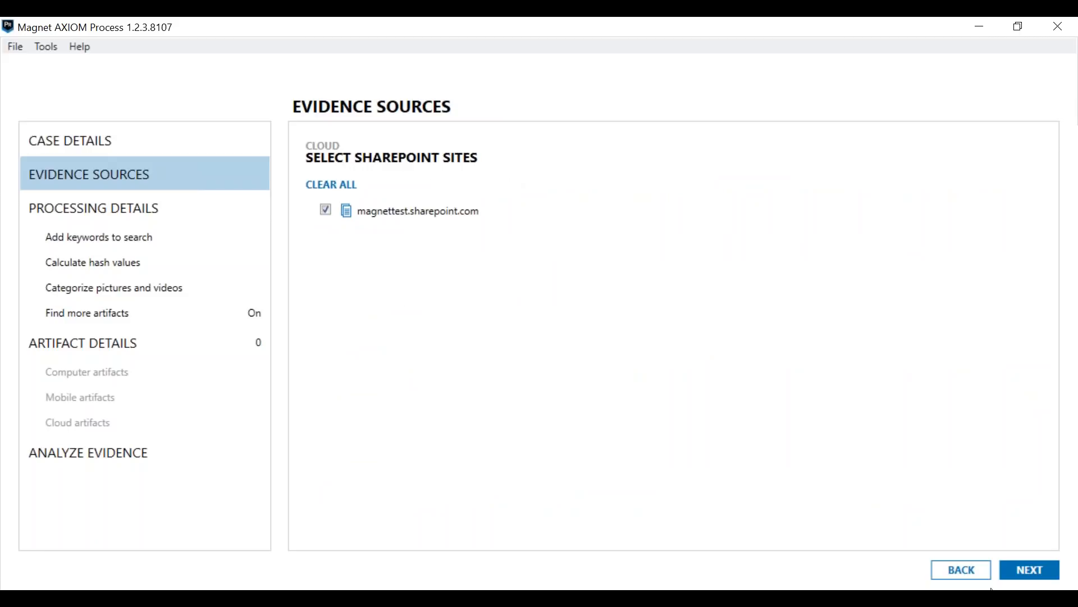
click(963, 570)
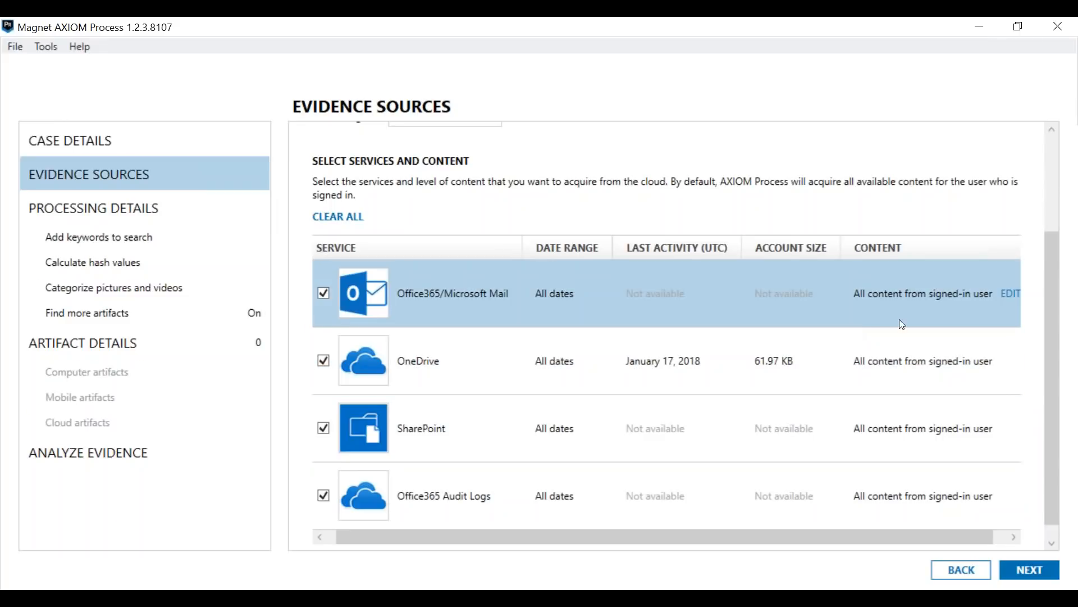
Step: Open the Office365/Microsoft Mail account selection, try an account search for "h" and clear the search
click(1008, 296)
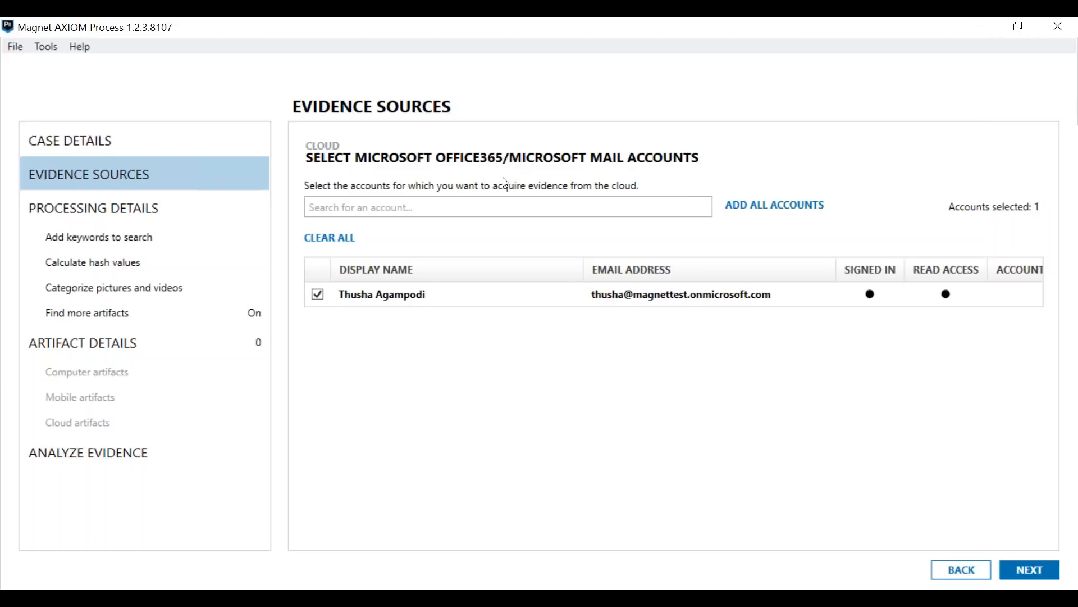
click(683, 213)
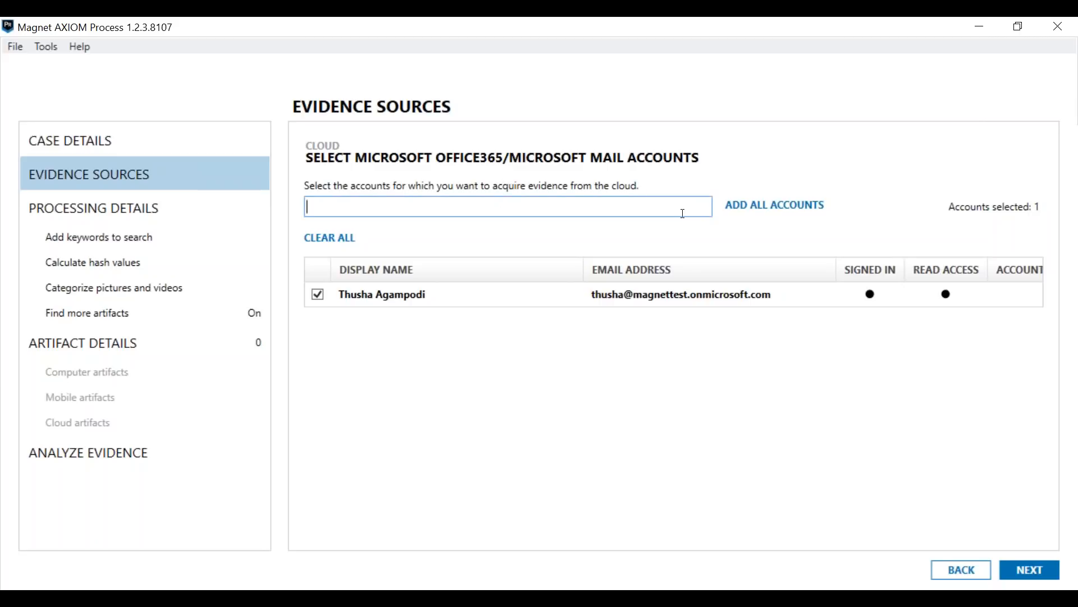
text(h)
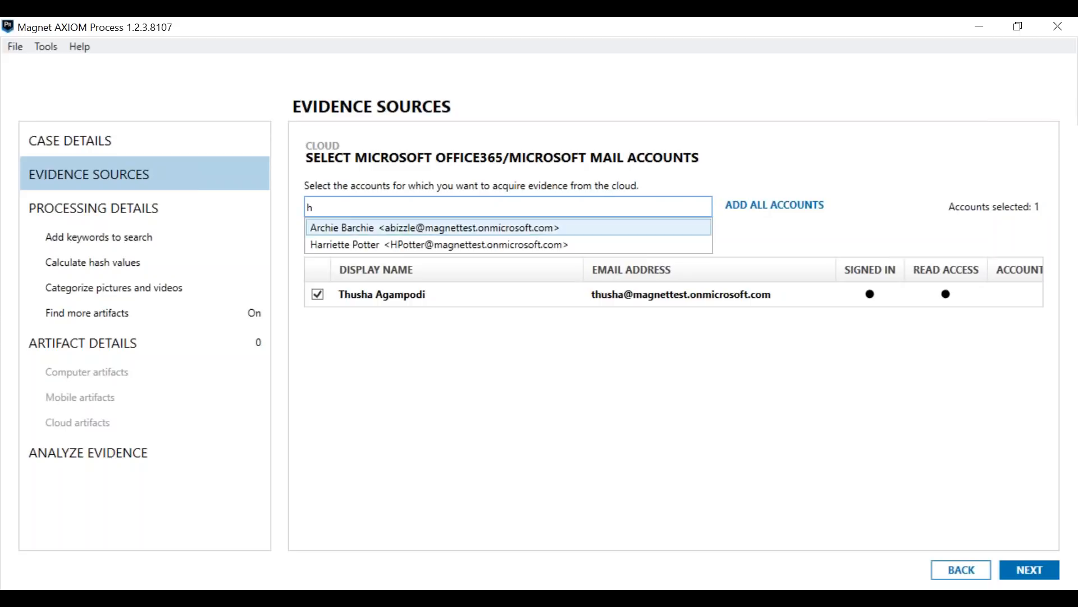
key(BackSpace)
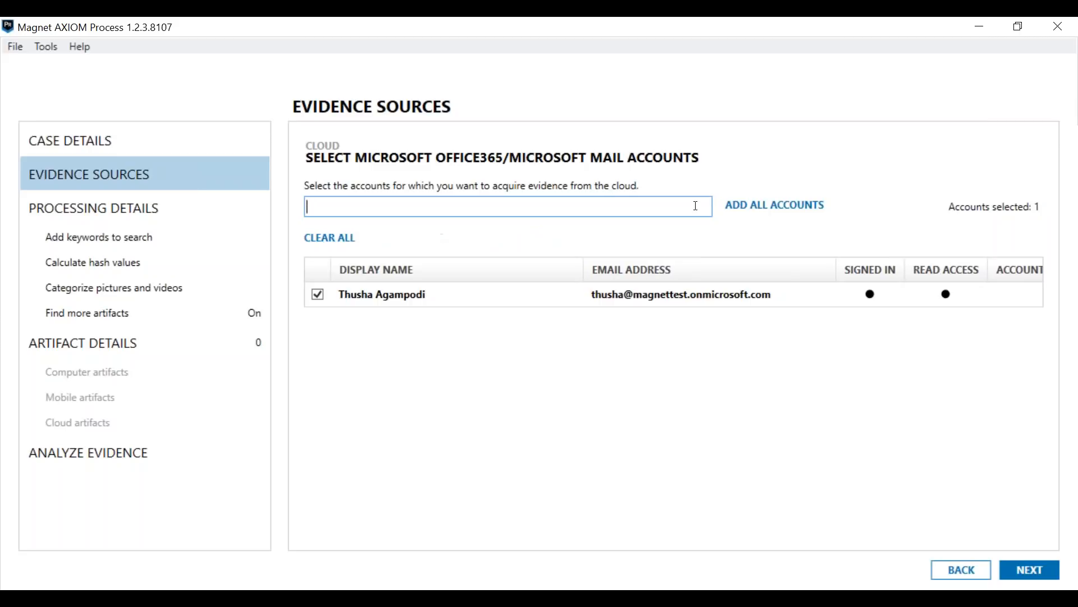
Step: Add all accounts to the mail account list, toggle the other account with read access and return to the services
click(785, 214)
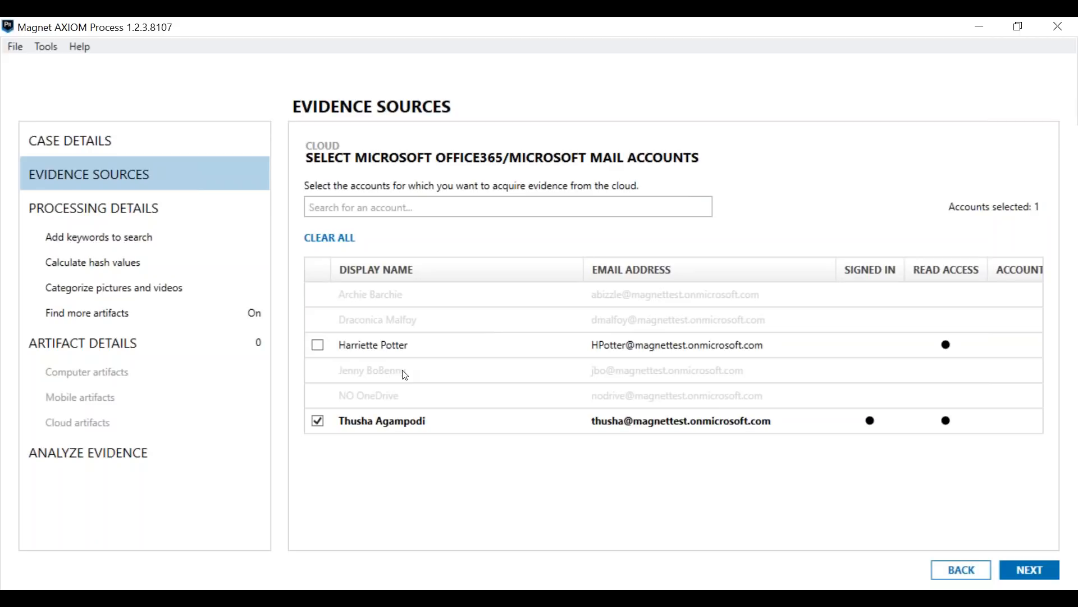
click(317, 349)
click(1028, 572)
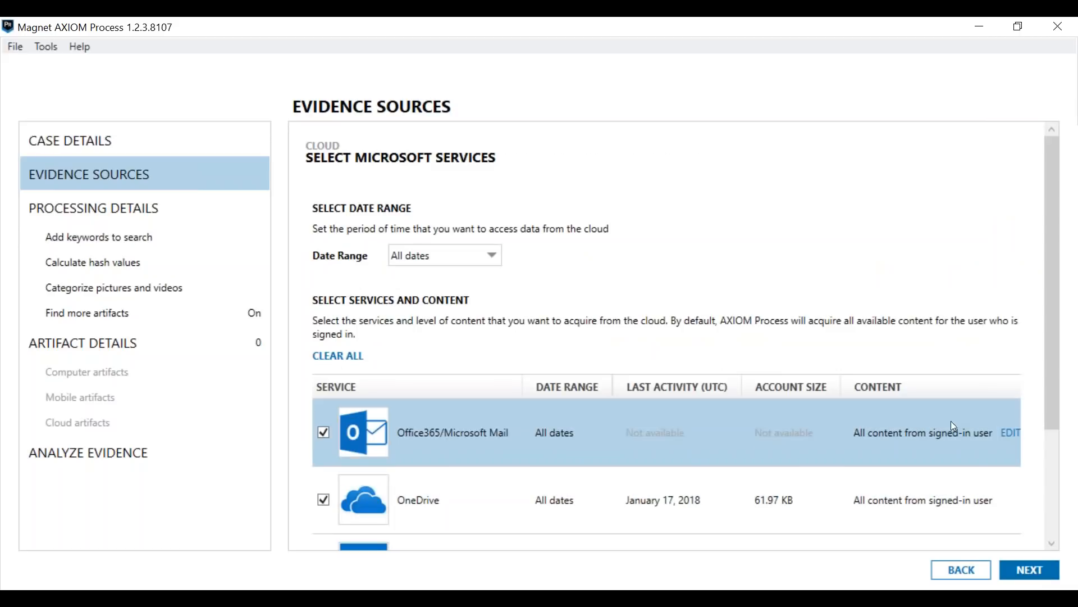
Step: Accept the Office365/Microsoft Mail, OneDrive, SharePoint and Office365 Audit Logs services and add the Microsoft cloud source to the case
drag(1053, 374, 1056, 492)
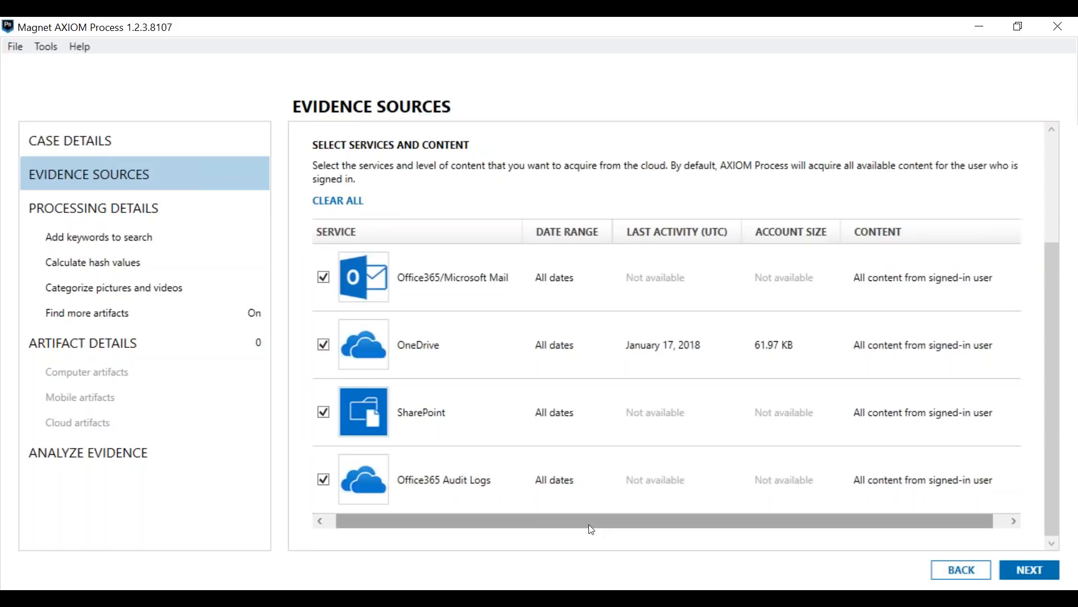
click(1056, 578)
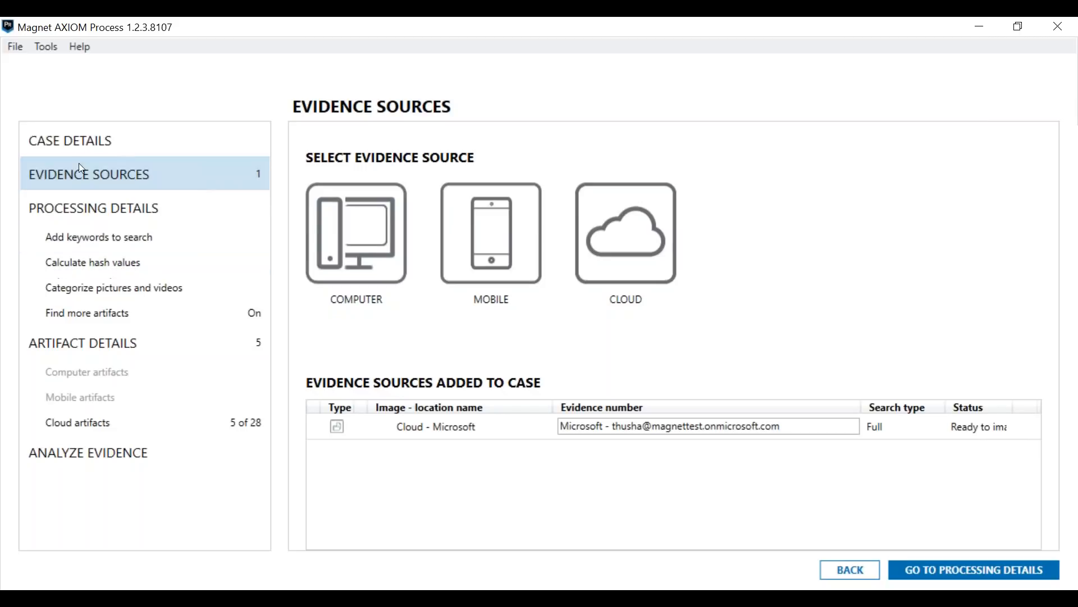
Step: Review the keyword search settings, including the search level, keyword lists and individual keywords
click(118, 243)
scroll(505, 415, down, 2)
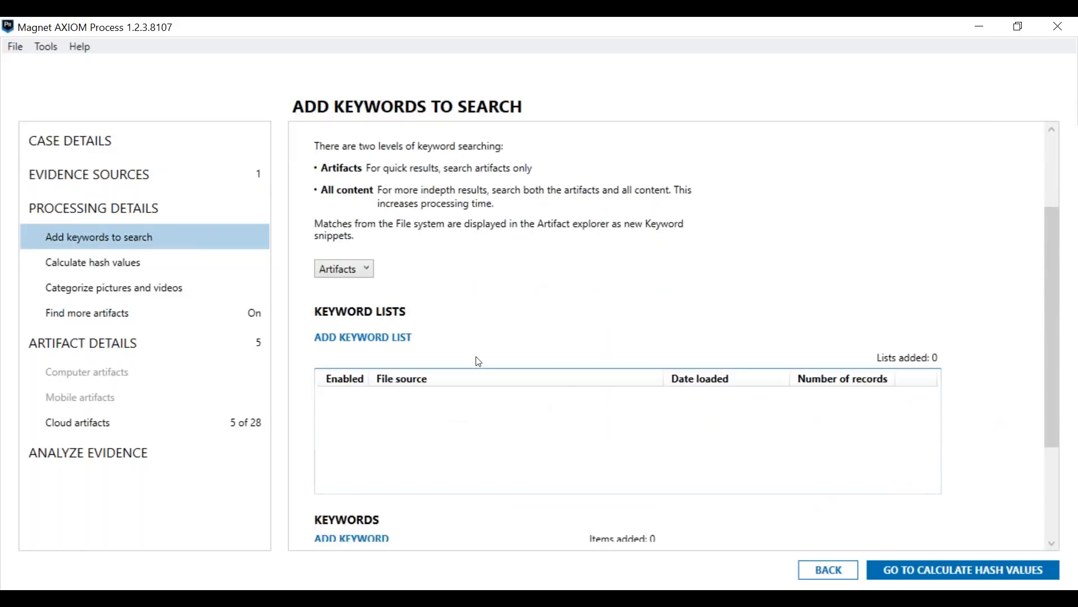
scroll(391, 319, down, 3)
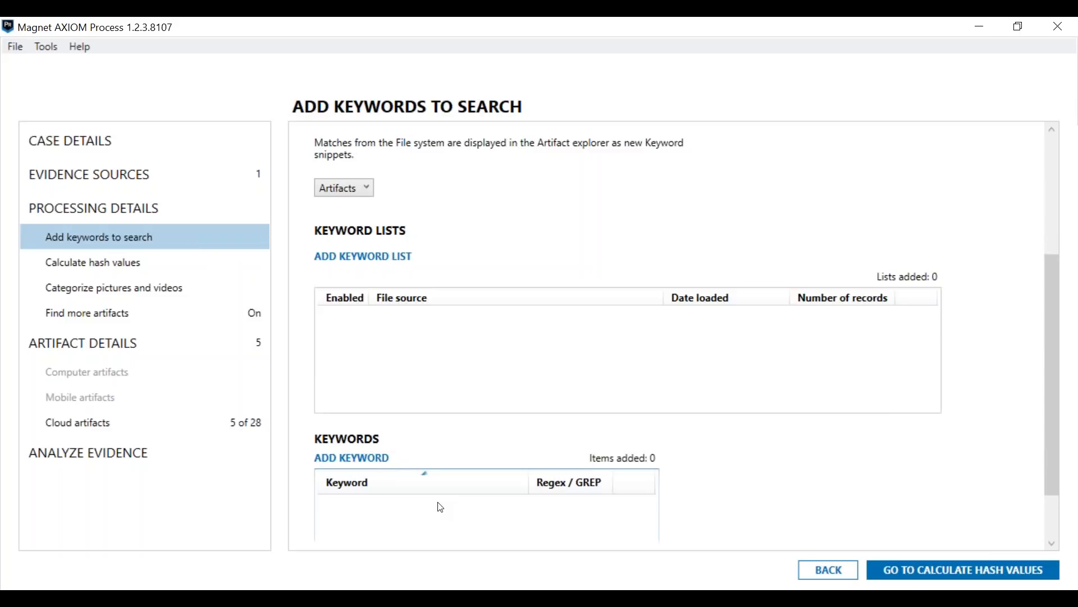
scroll(494, 489, down, 2)
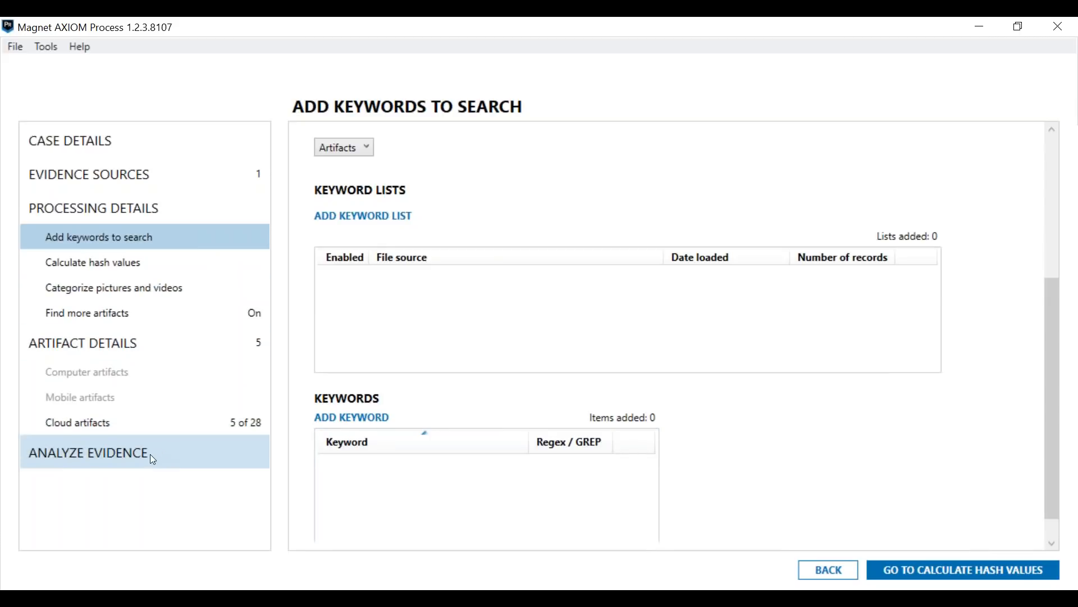
Step: Check the Microsoft cloud artifacts included in the case and the sources to process, and switch to AXIOM Examine
click(159, 433)
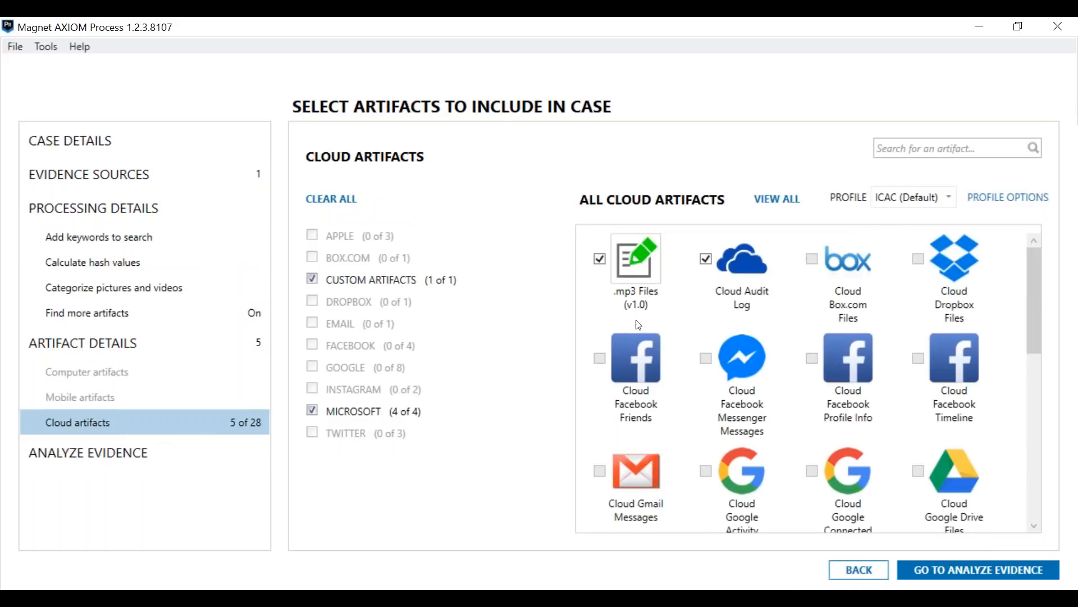
click(396, 415)
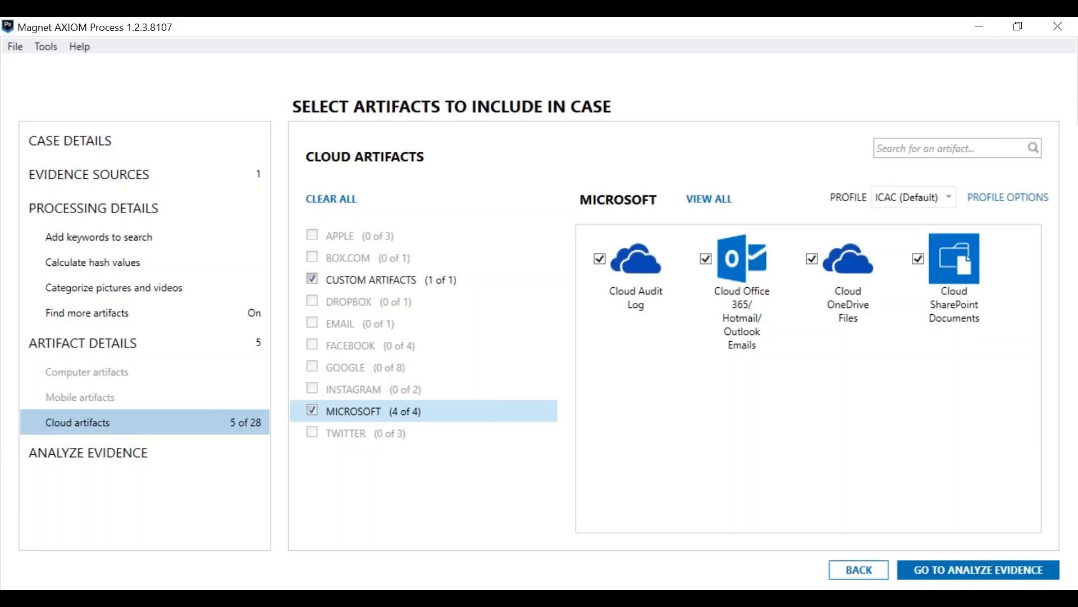
click(95, 451)
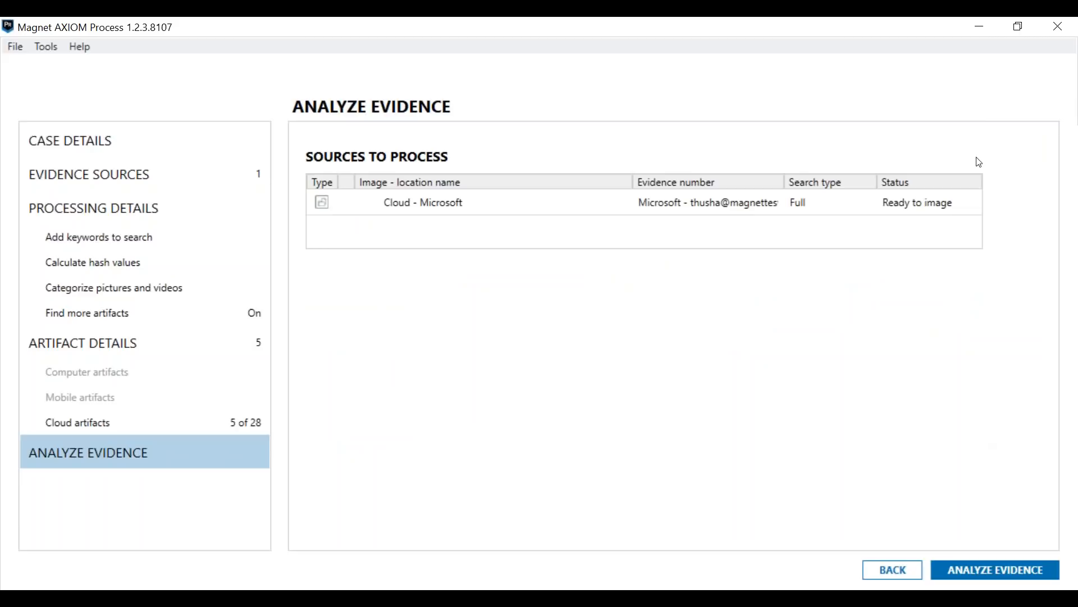
click(982, 31)
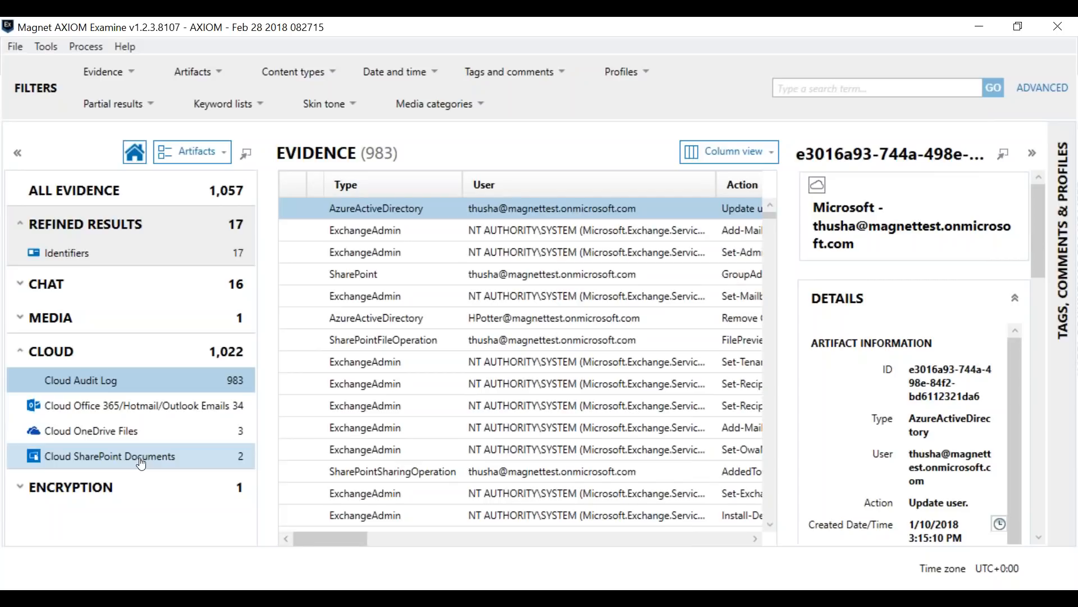
Step: Open the Cloud Office 365/Hotmail/Outlook Emails artifacts and preview the third listed email
click(142, 408)
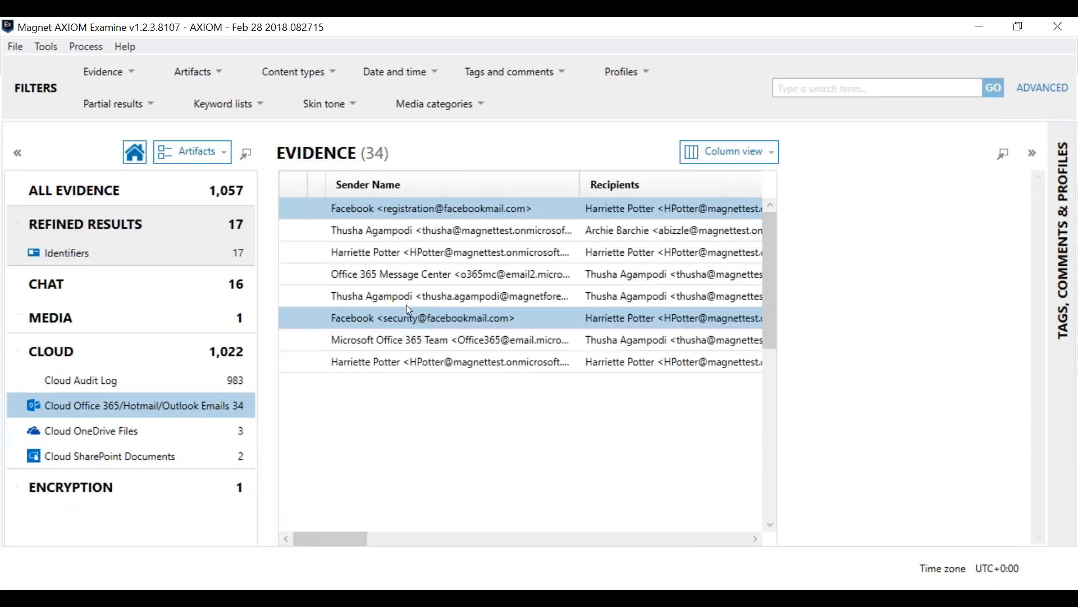
click(419, 251)
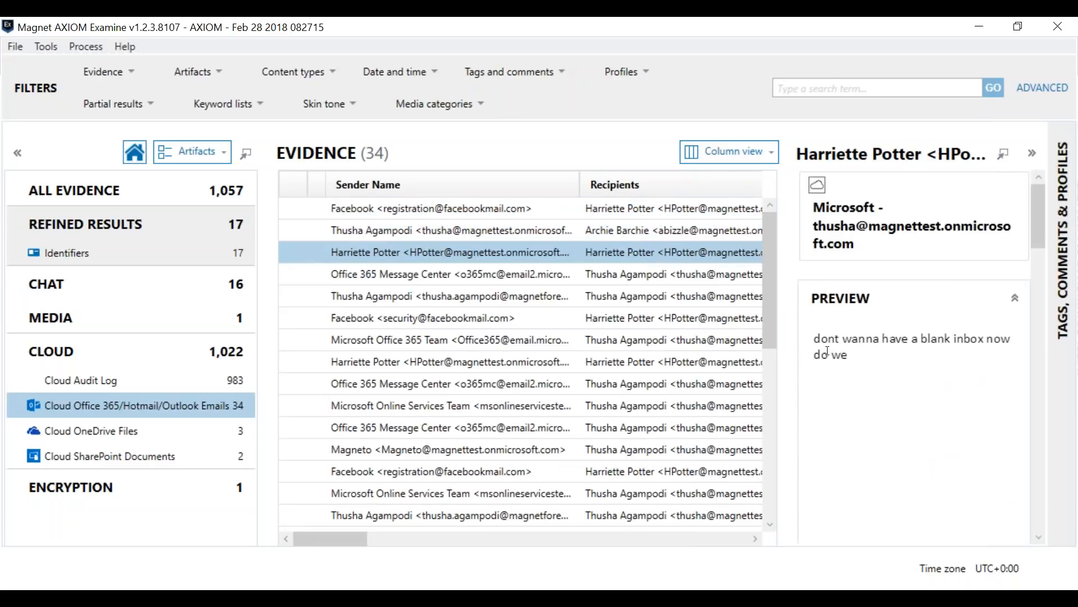
mouse_move(1039, 222)
mouse_down()
mouse_move(1043, 272)
mouse_move(1040, 237)
mouse_up()
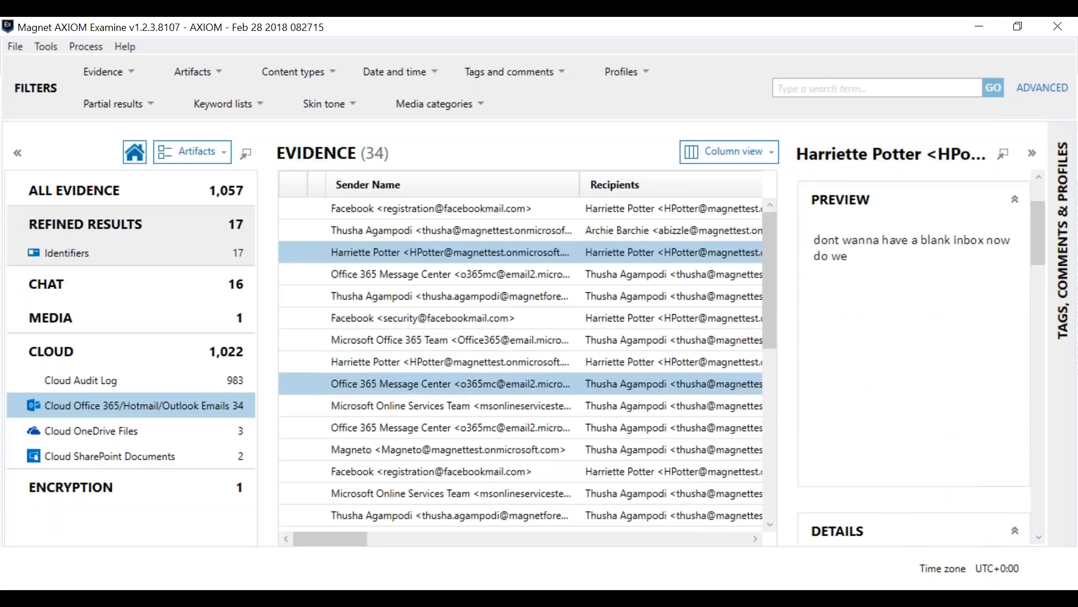
Step: Open an Office 365 Message Center email about Compliance Manager, widen the details pane and read the message preview
scroll(572, 420, down, 2)
click(525, 345)
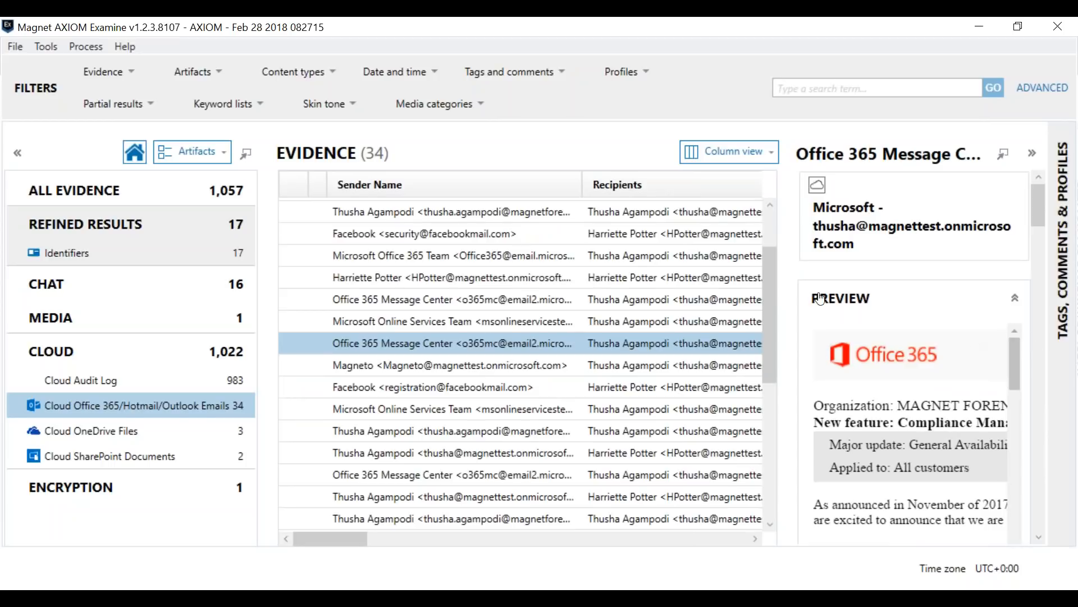
drag(786, 284, 640, 284)
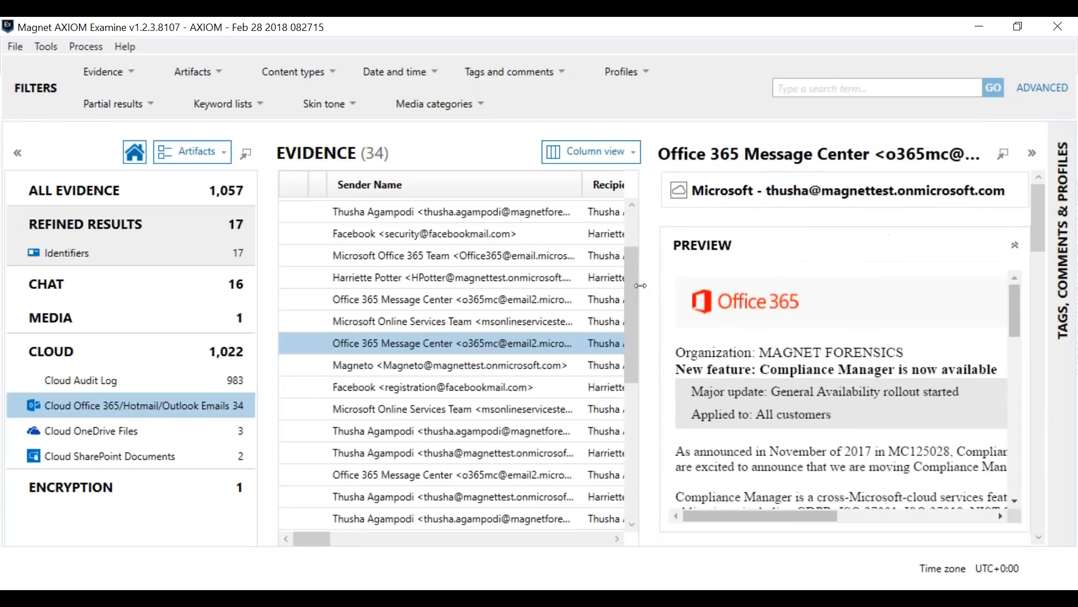
drag(795, 517, 737, 531)
scroll(944, 362, up, 3)
scroll(700, 490, down, 1)
scroll(1025, 374, down, 5)
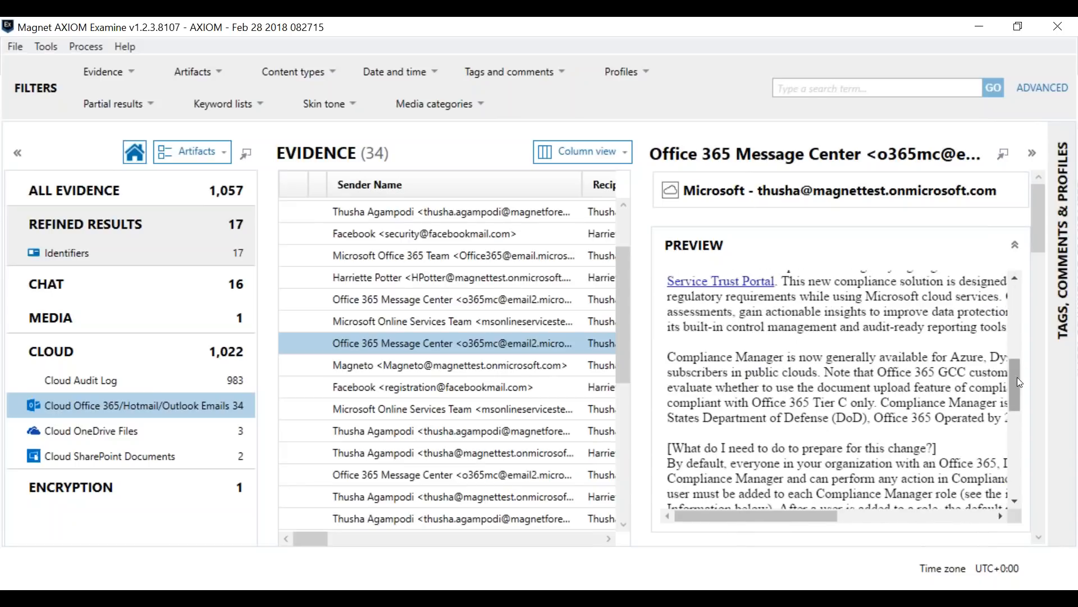
Step: Examine the Message Center email's artifact details, including its body, folder name and headers
scroll(1026, 382, down, 5)
scroll(1026, 381, down, 10)
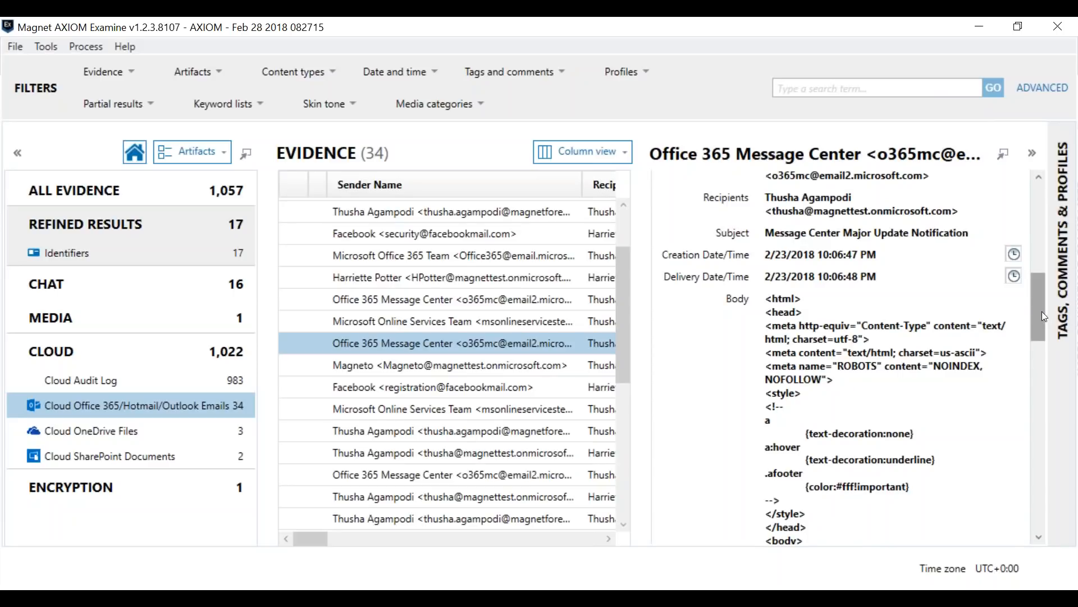
scroll(1045, 317, up, 2)
drag(1033, 295, 1039, 482)
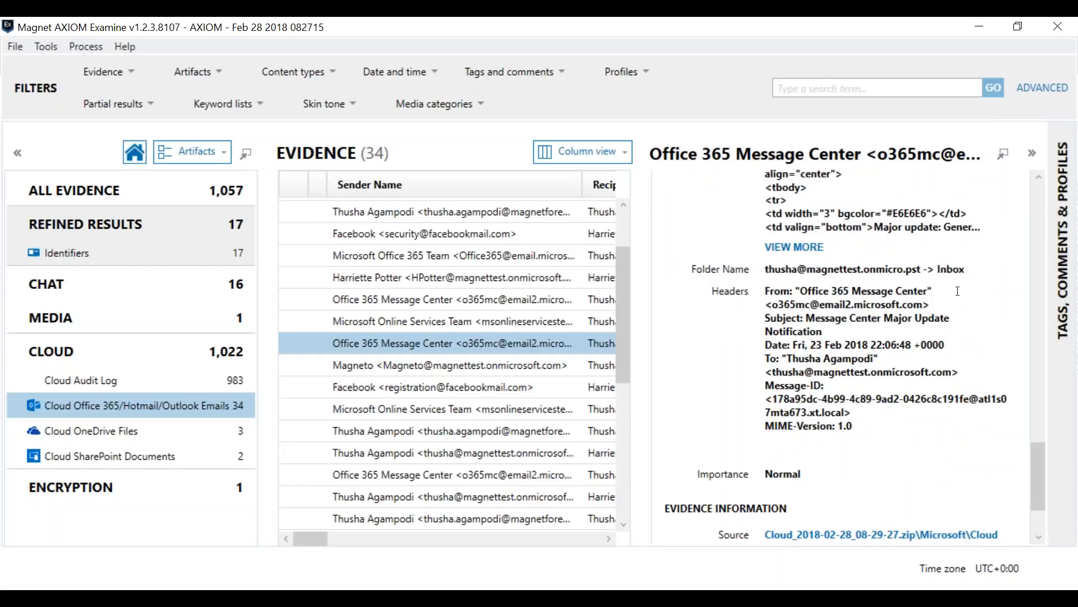
drag(965, 265, 931, 283)
click(932, 284)
drag(1045, 474, 1044, 185)
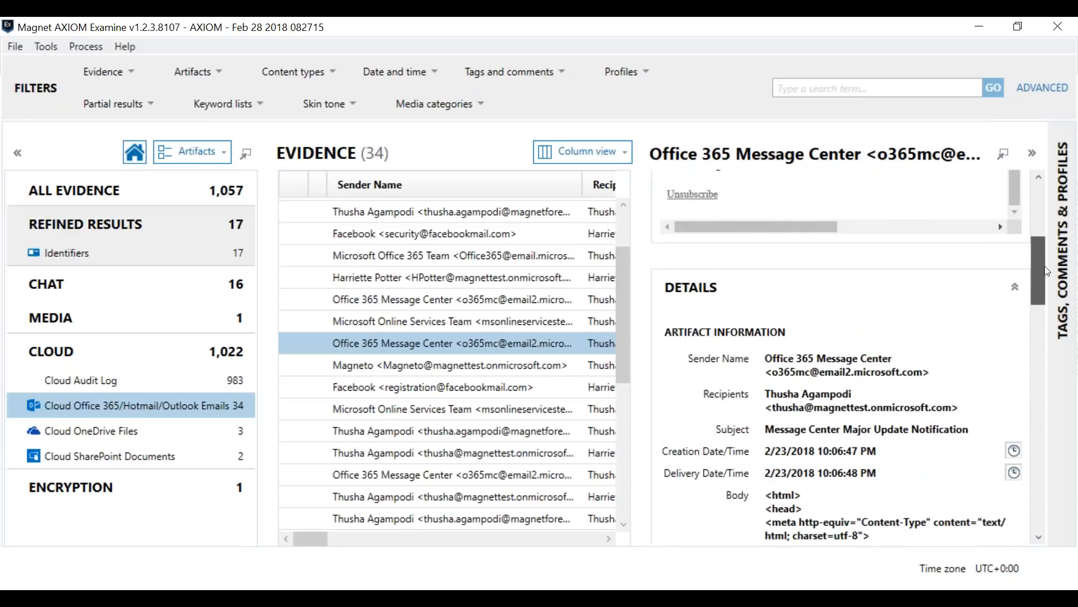
Step: Narrow the details pane, sort the emails by attachments and inspect the attachments of the email containing interviewApril2017.pptx
drag(642, 244, 841, 231)
scroll(427, 326, down, 3)
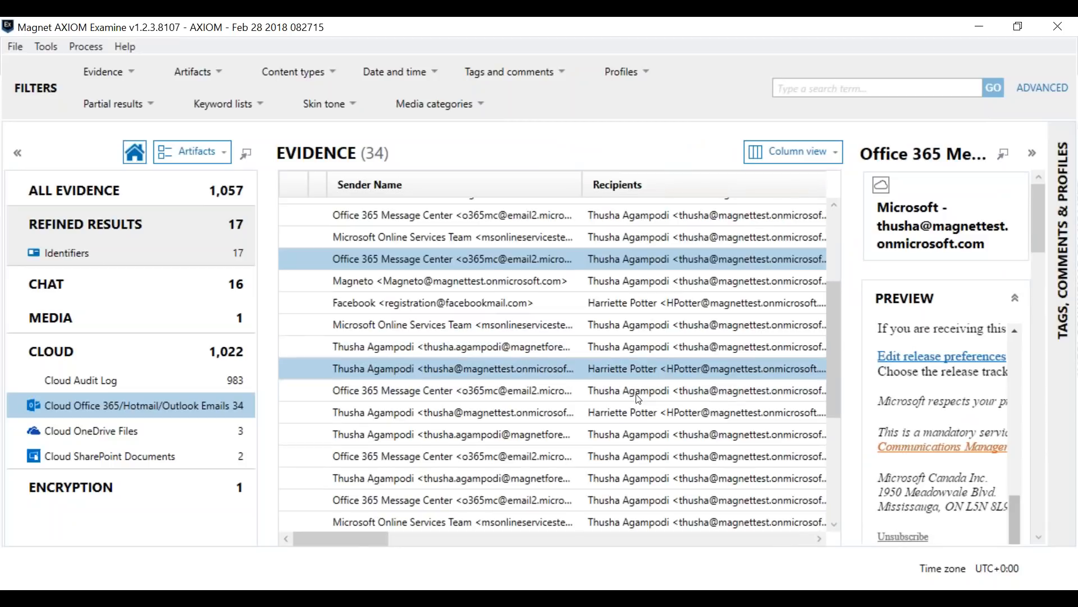
drag(358, 537, 584, 538)
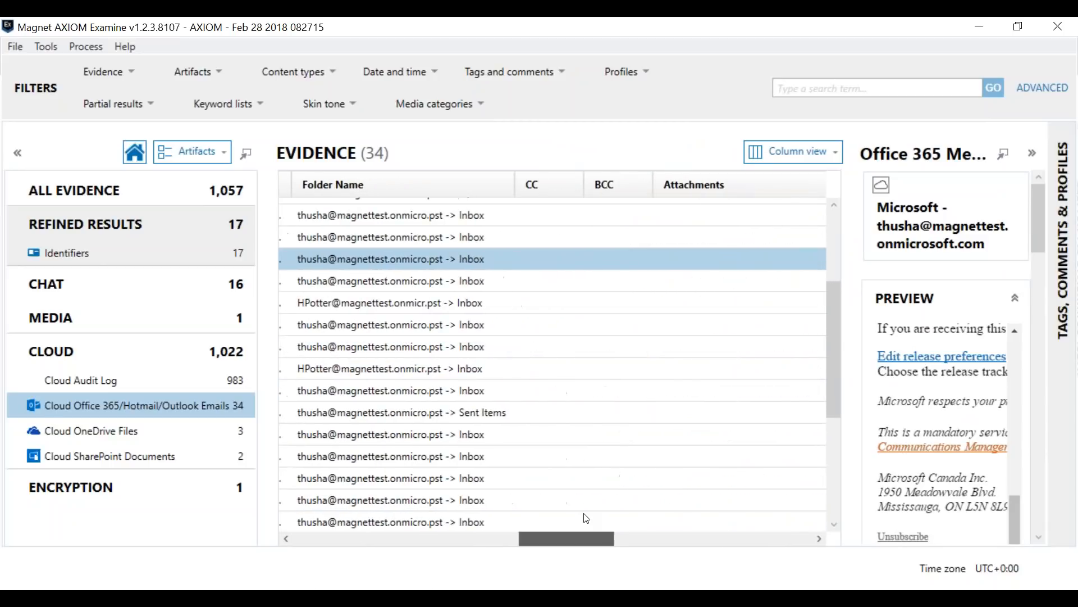
click(762, 190)
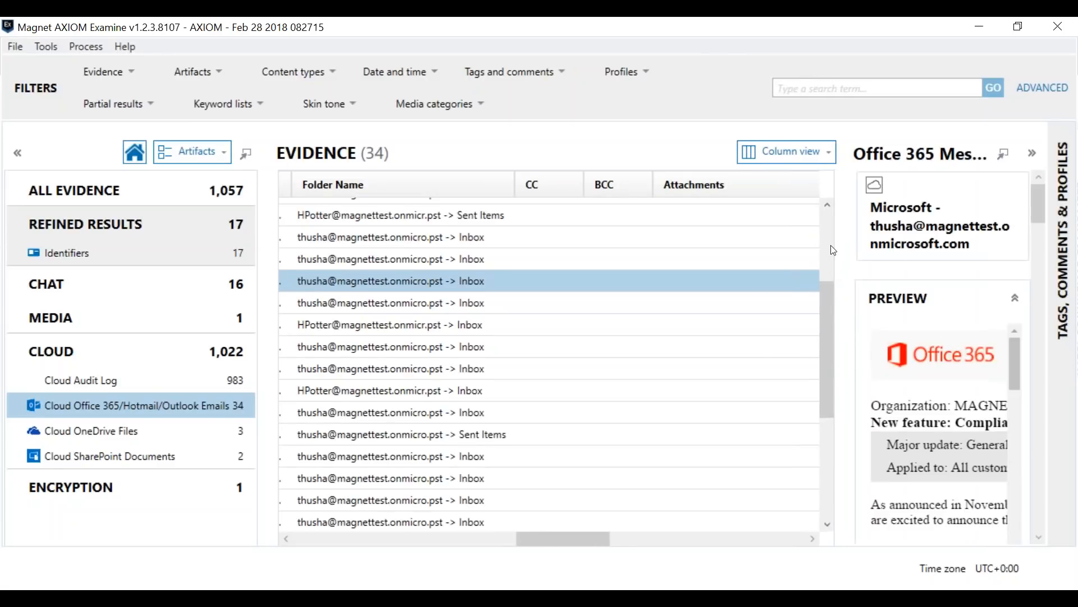
drag(825, 306, 830, 241)
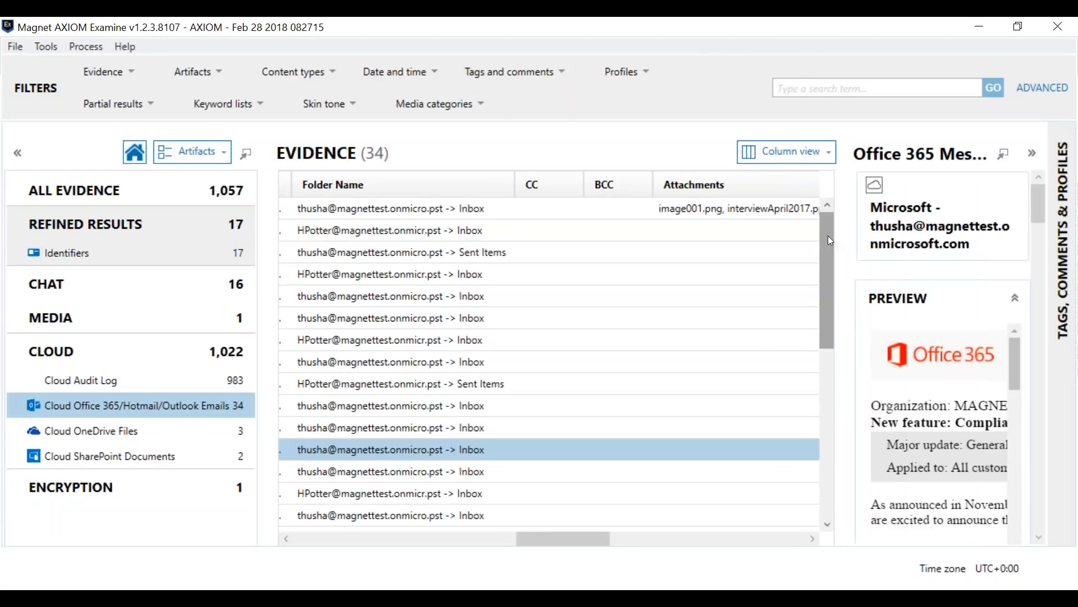
click(770, 213)
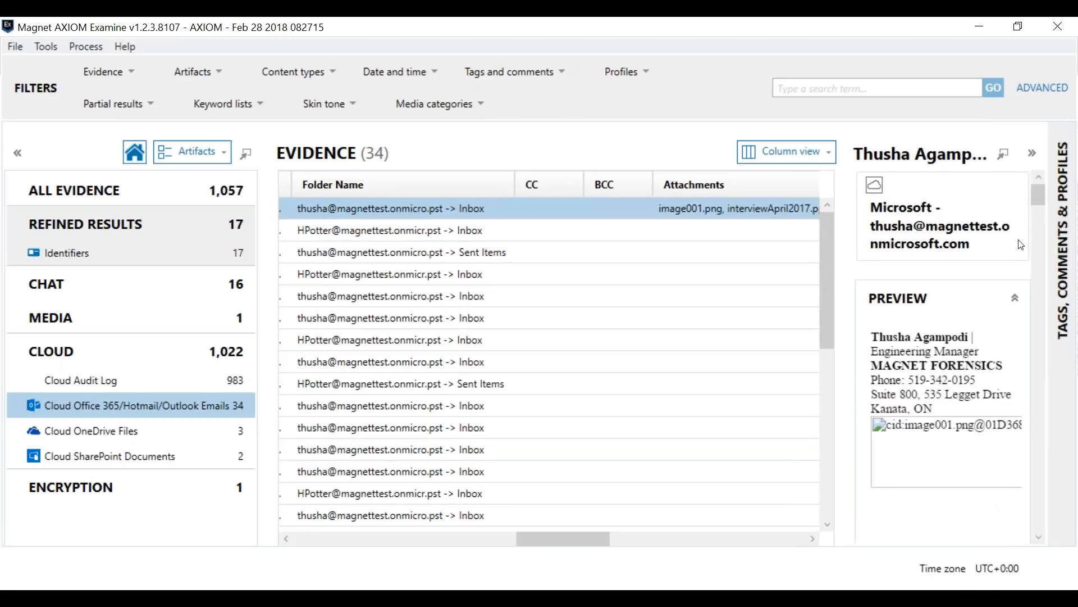
mouse_move(1035, 199)
mouse_down()
mouse_move(1035, 239)
mouse_move(1036, 212)
mouse_up()
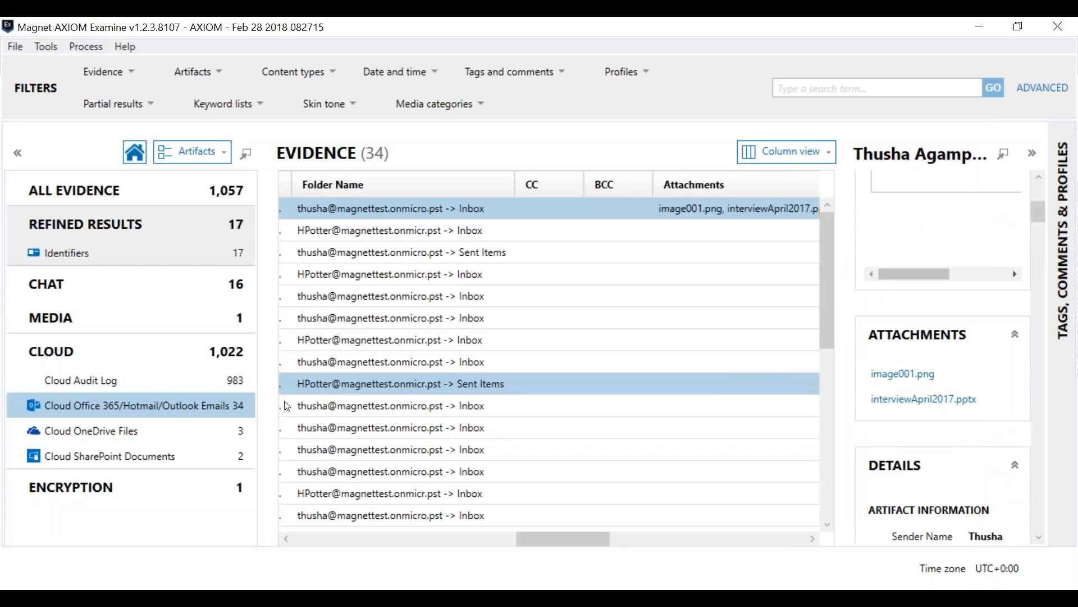
Step: Open the Cloud OneDrive Files and examine the first image's preview and details with the navigation pane temporarily collapsed
click(89, 430)
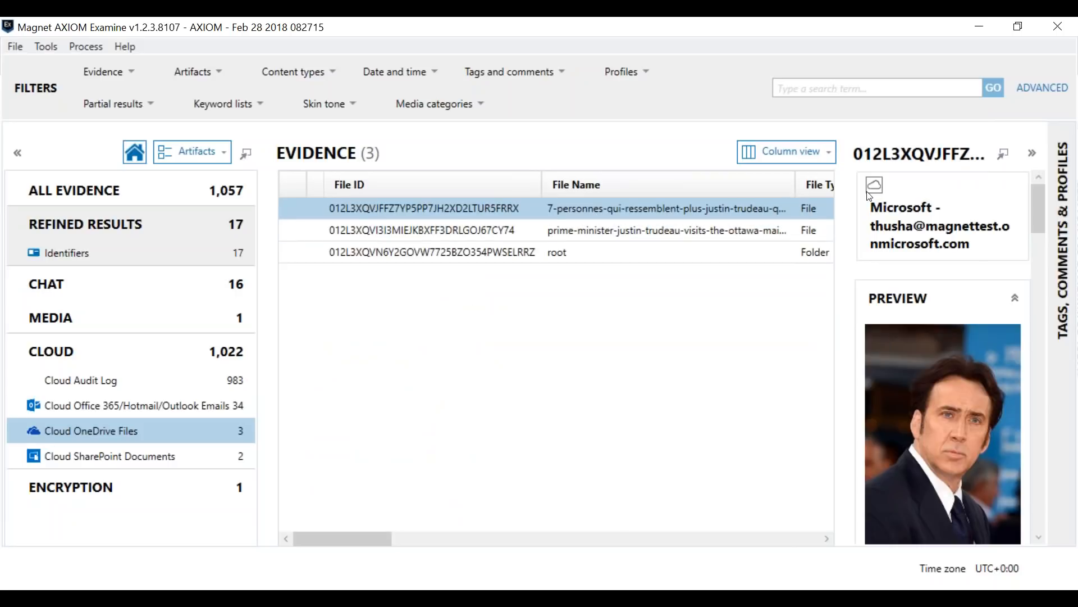
click(17, 153)
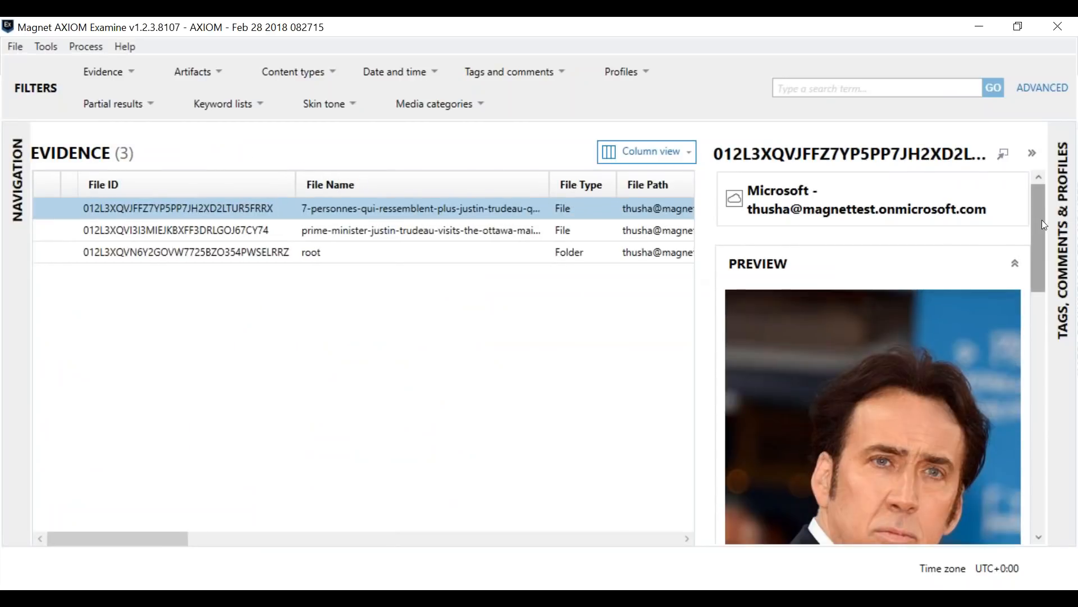
drag(1042, 221, 1040, 410)
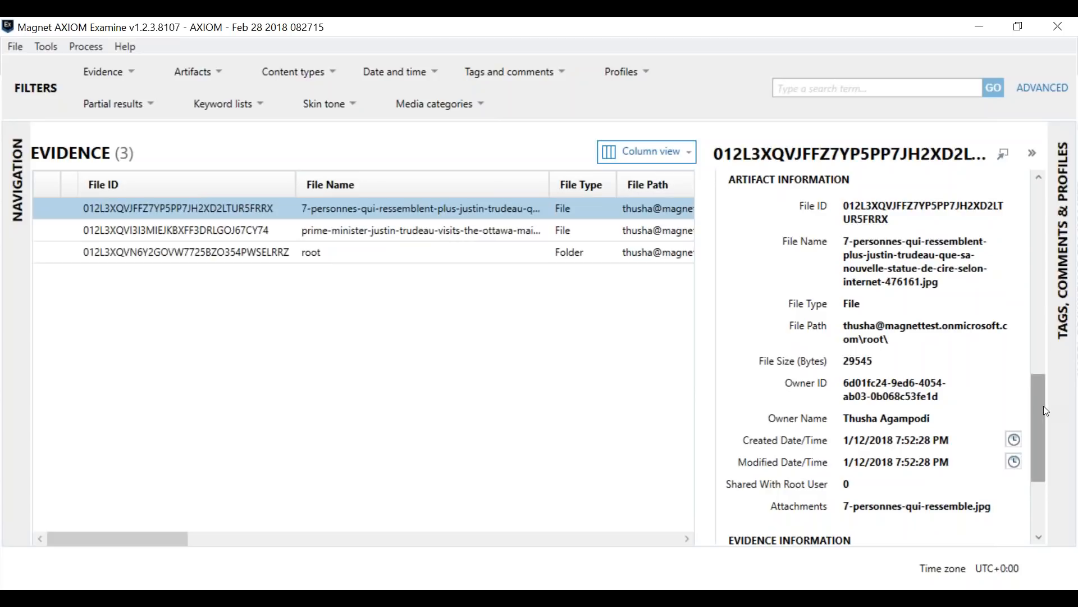
drag(1044, 405, 1046, 399)
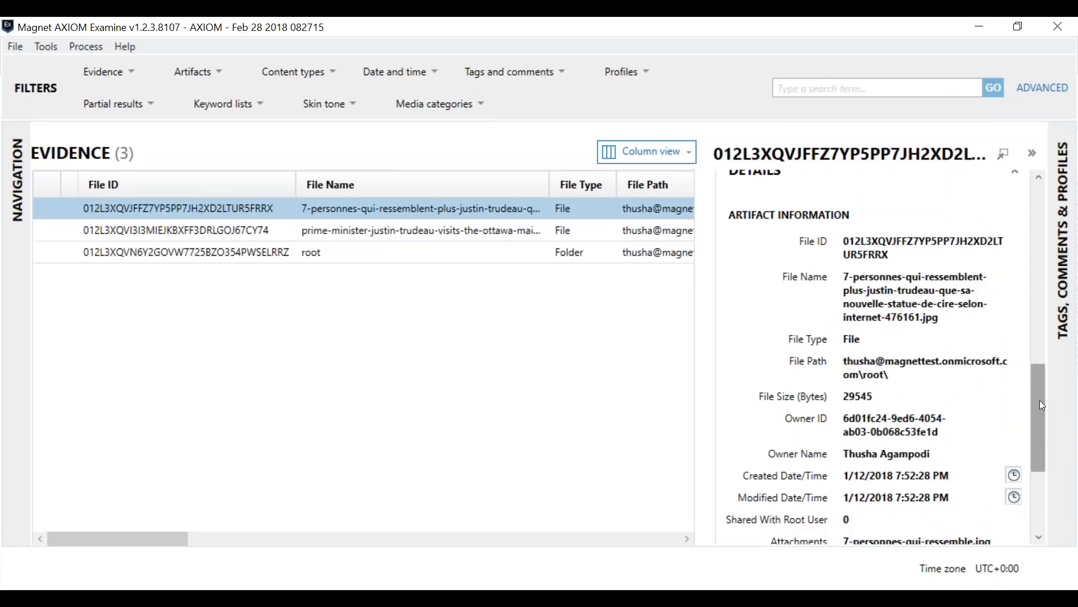
scroll(1039, 400, down, 5)
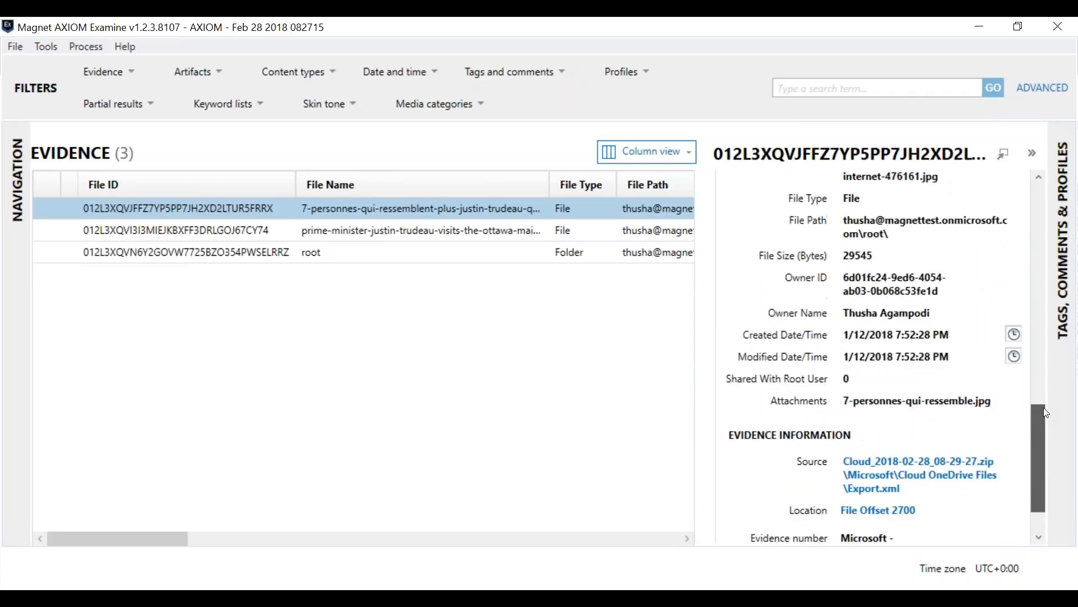
drag(1045, 413, 1034, 180)
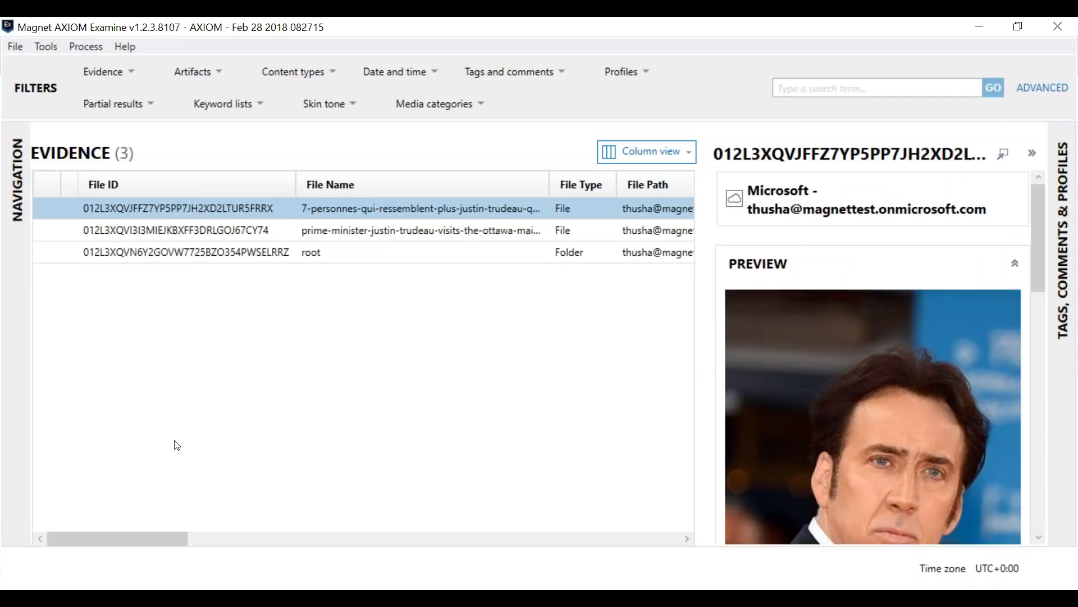
click(21, 191)
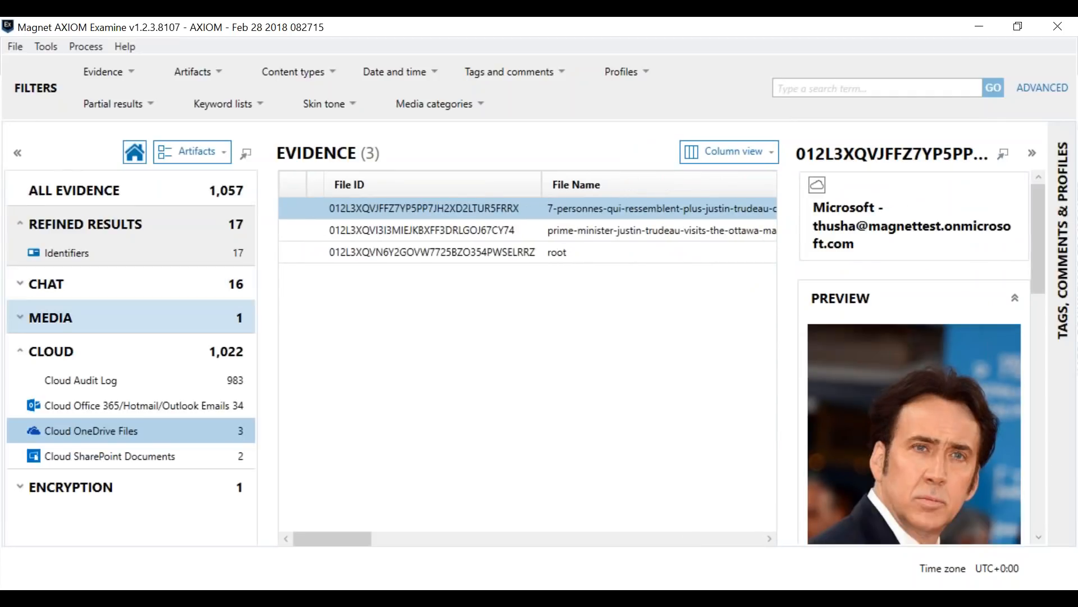
Step: Open the Cloud SharePoint Documents and examine the details of the Maintenance Log Library root folder
click(110, 455)
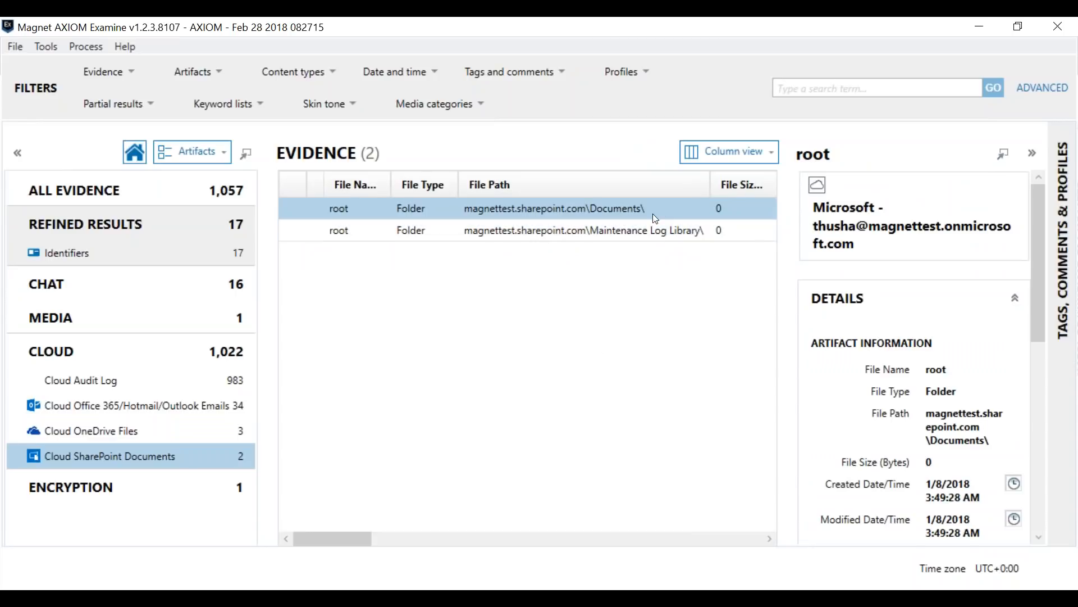
click(665, 231)
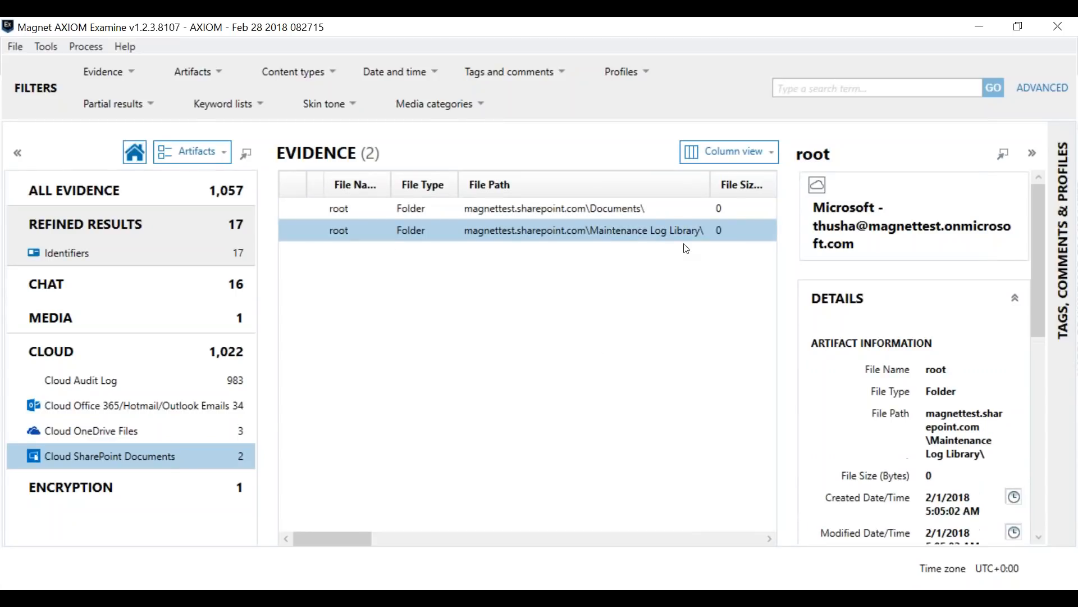
drag(1041, 255, 1040, 336)
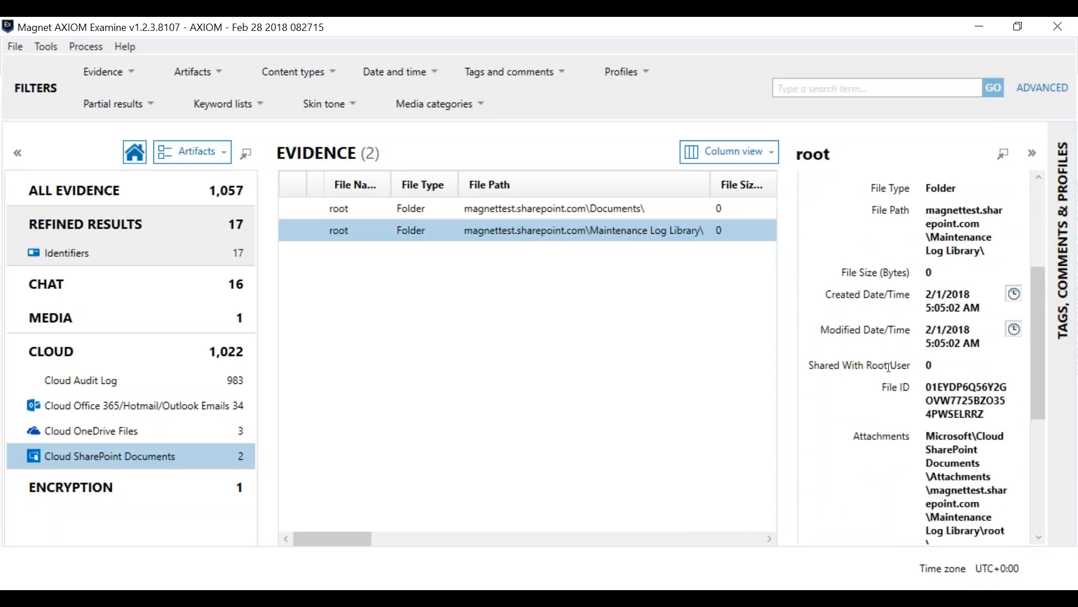
drag(1045, 307, 1046, 276)
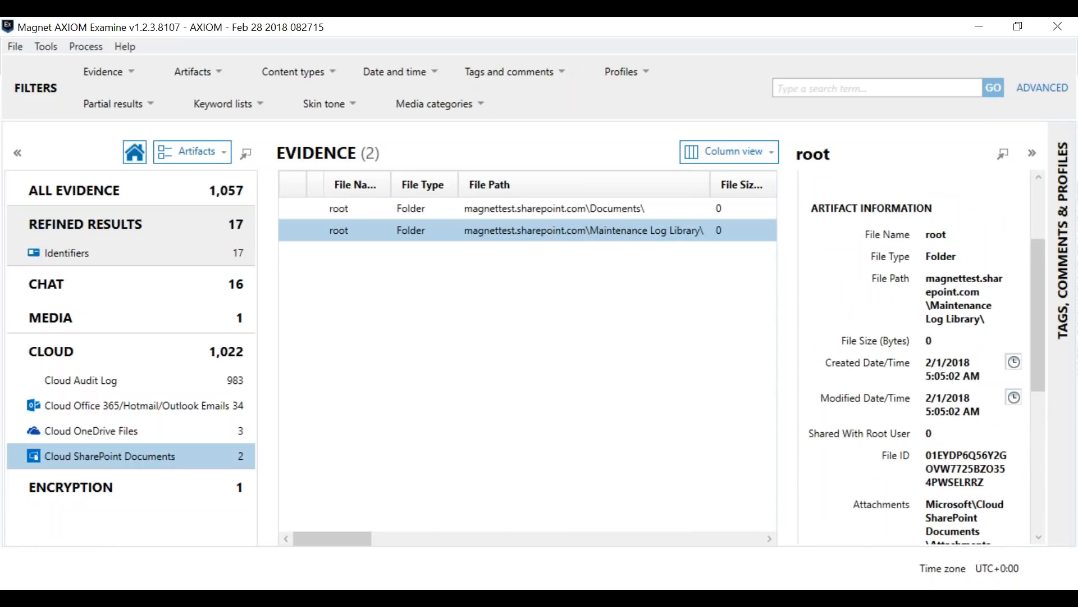
Step: Open the Cloud Audit Log artifacts and browse the recorded entries
click(112, 389)
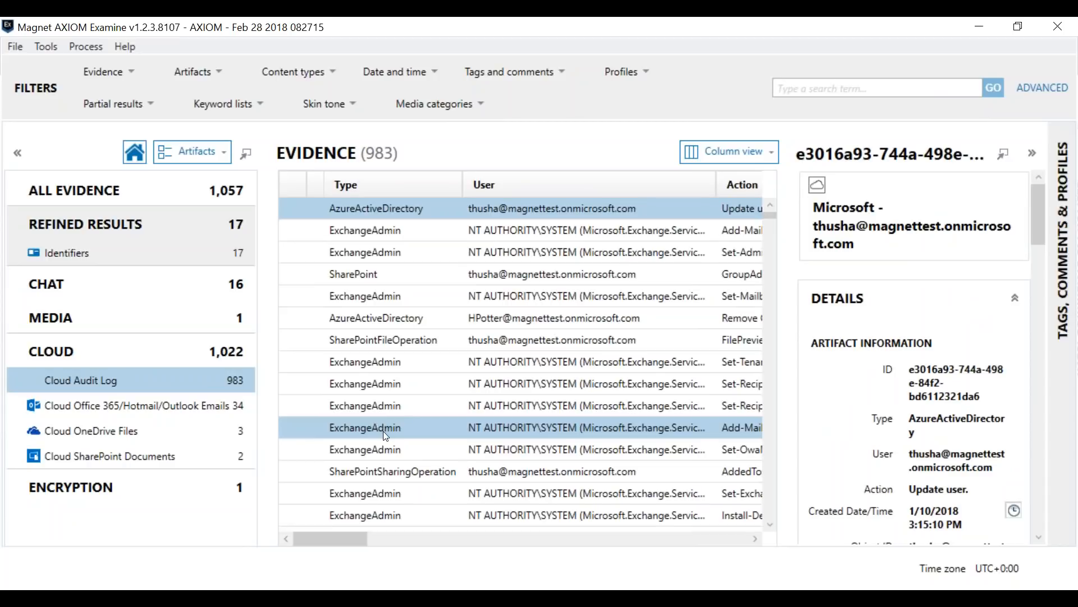
scroll(387, 461, down, 4)
scroll(405, 515, down, 2)
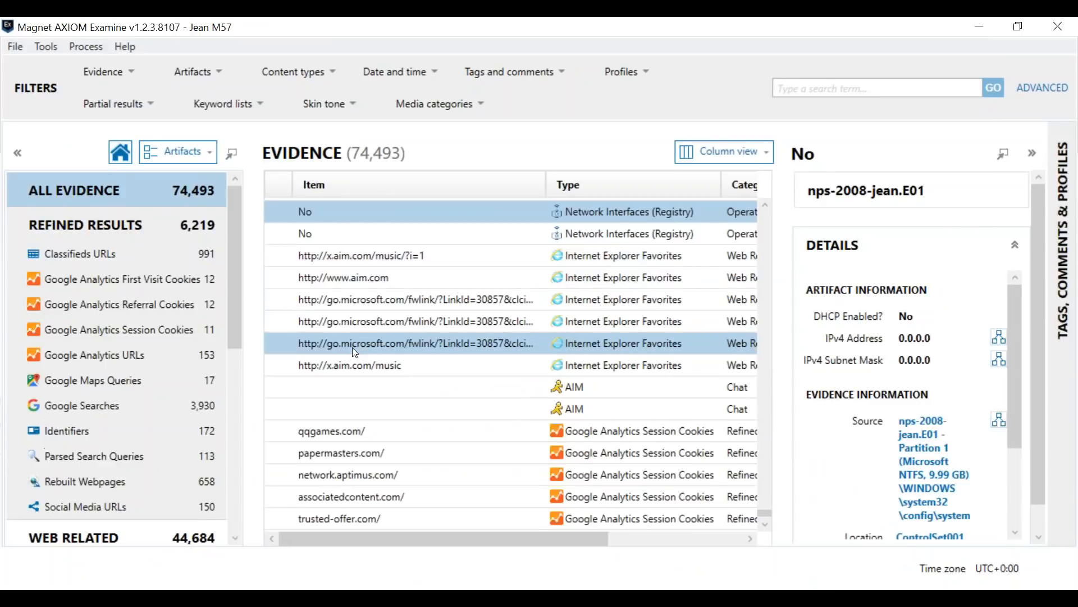
Step: Browse all evidence in the M57 case and open the Excel Documents artifacts
scroll(370, 332, up, 5)
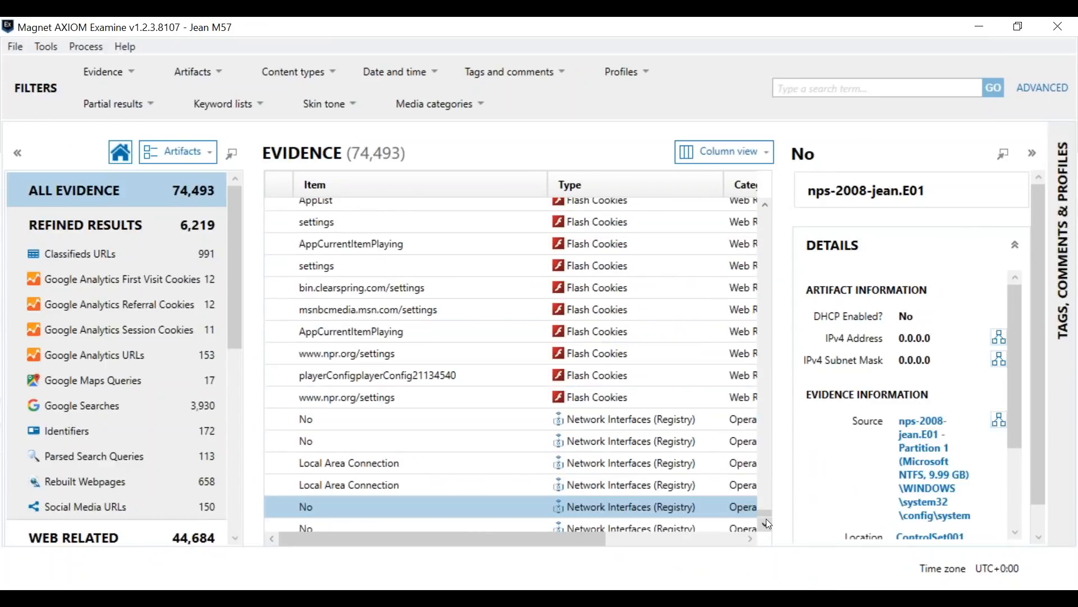
drag(763, 512, 766, 213)
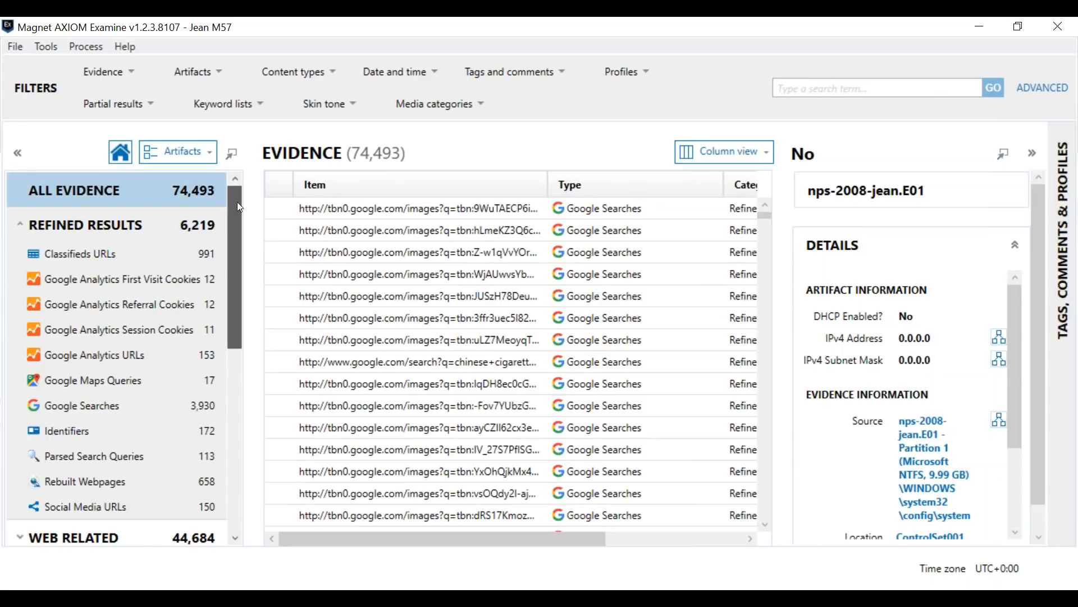
drag(236, 203, 225, 366)
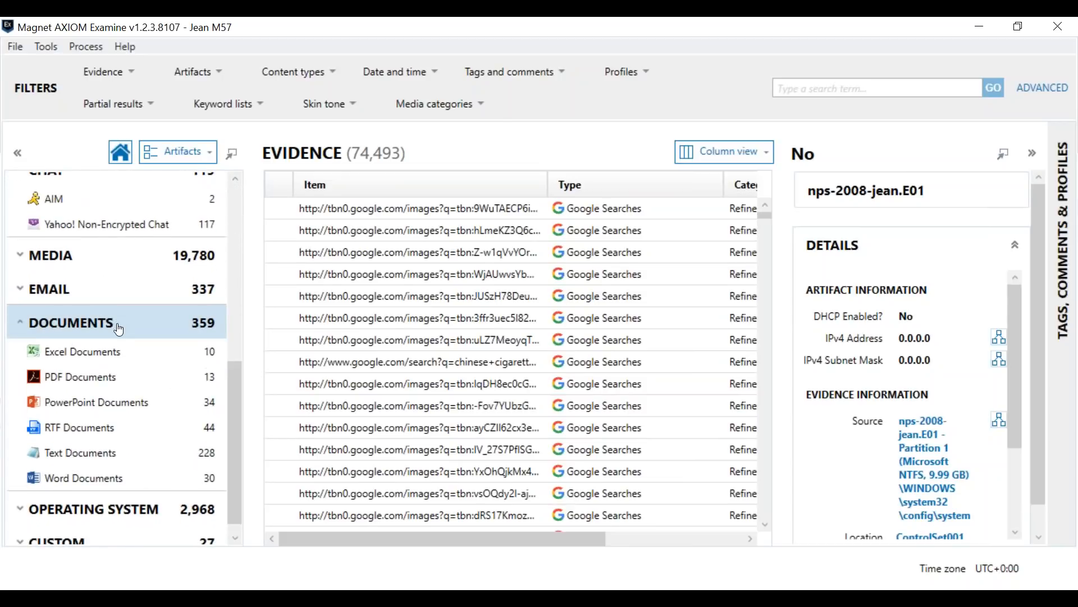
click(105, 363)
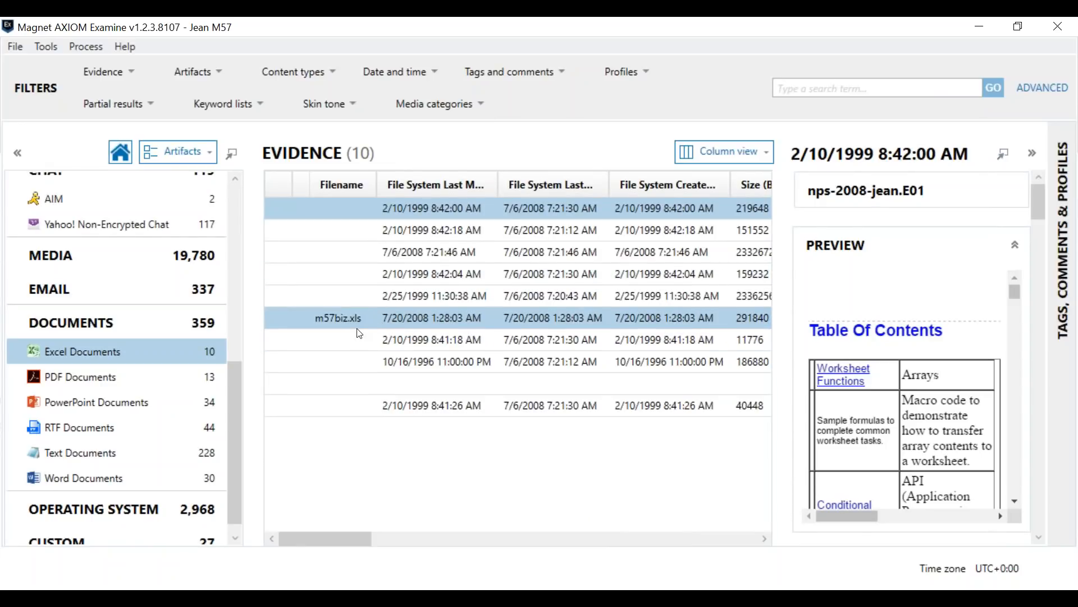
Step: Preview several of the unnamed Excel documents listed above m57biz.xls
click(459, 237)
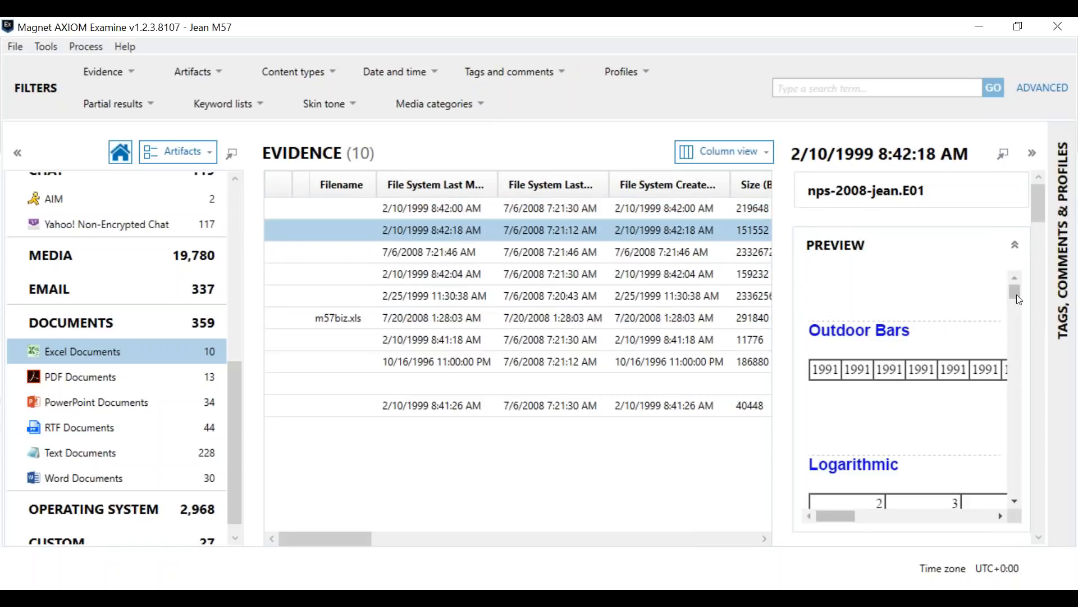
mouse_move(1015, 285)
mouse_down()
mouse_move(1017, 332)
mouse_move(1016, 287)
mouse_up()
ctrl+click(526, 253)
click(524, 252)
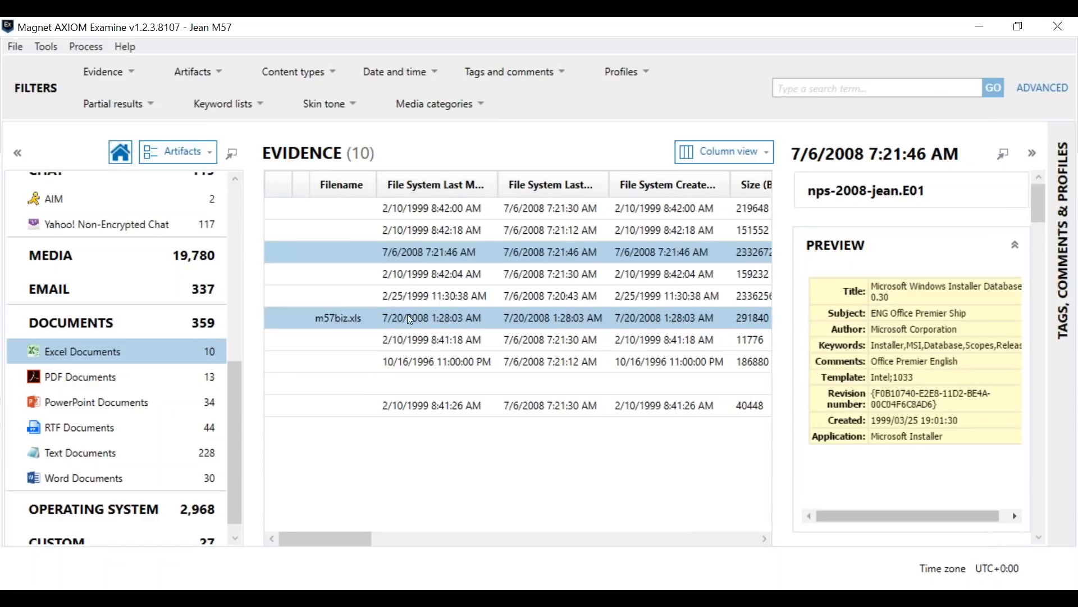
ctrl+click(418, 289)
click(418, 290)
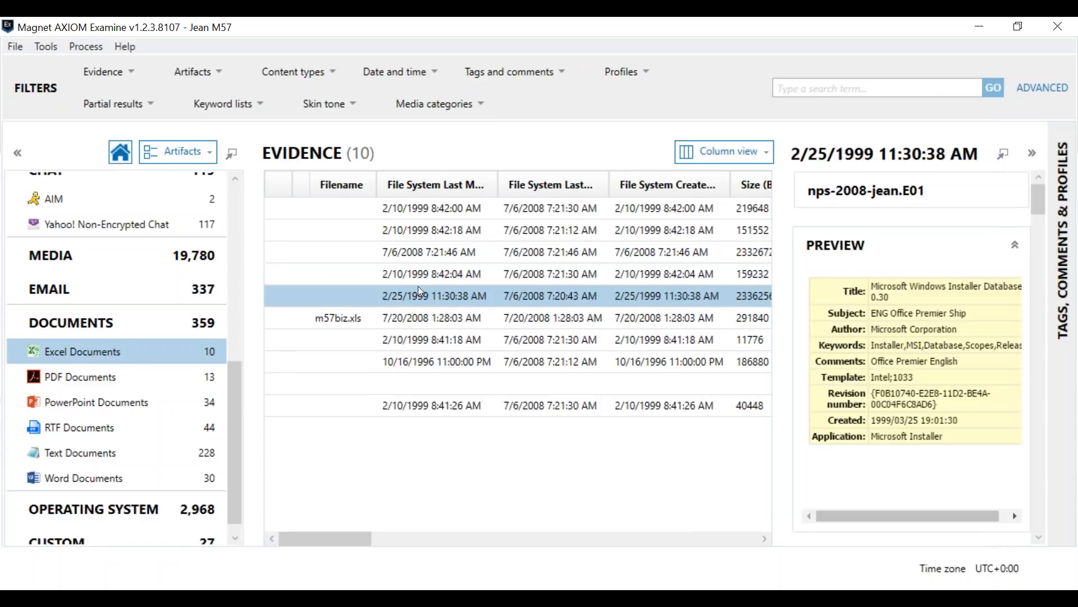
Step: Preview m57biz.xls, temporarily widening the details pane to read the columns of Sheet1
click(420, 317)
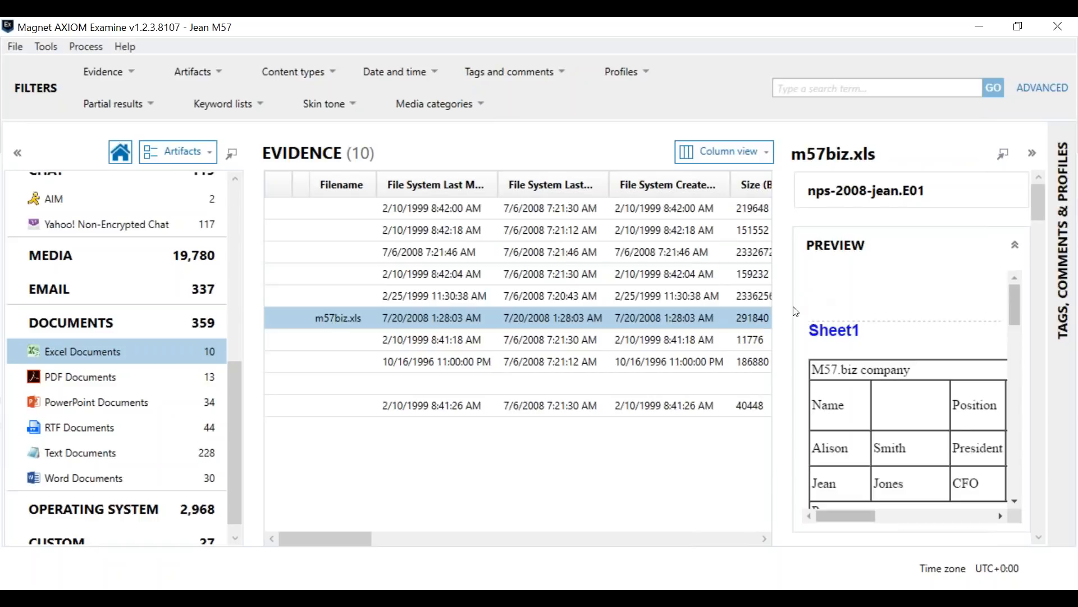
drag(783, 303, 476, 310)
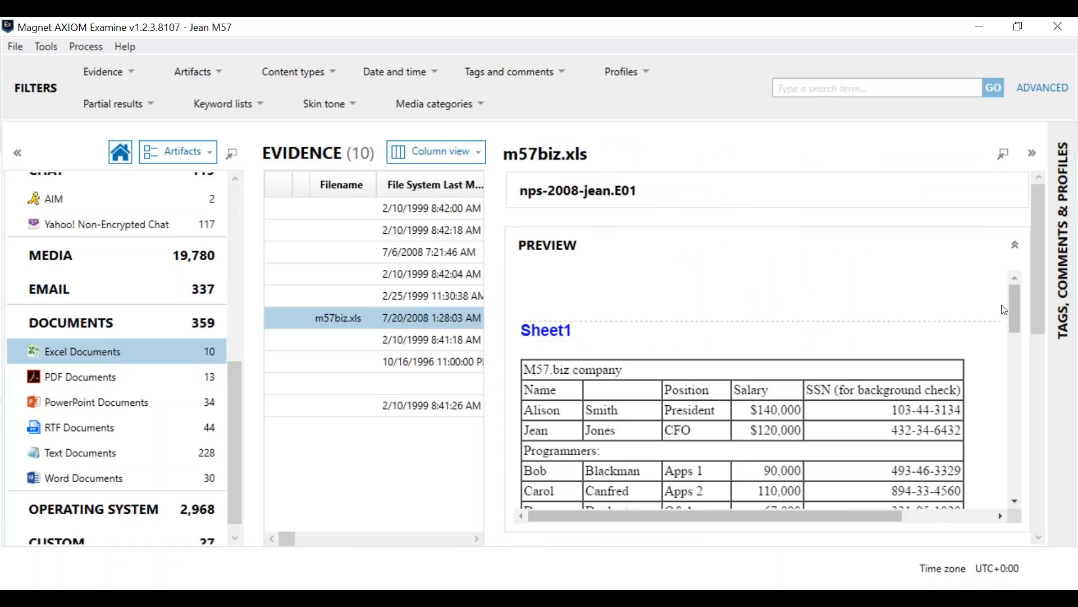
mouse_move(1017, 292)
mouse_down()
mouse_move(1013, 370)
mouse_move(1020, 282)
mouse_up()
drag(502, 296, 695, 295)
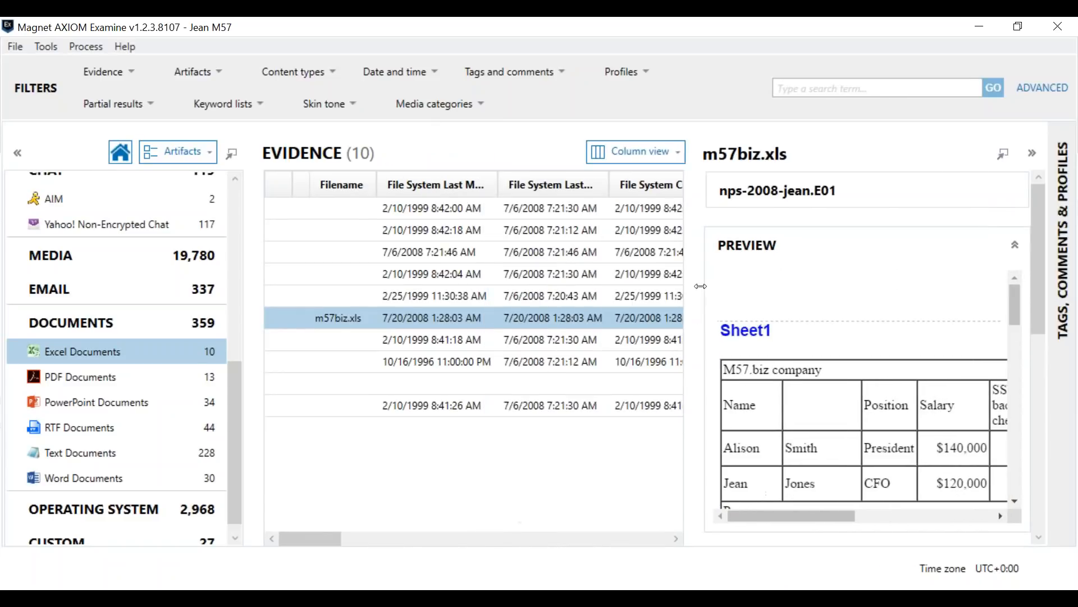
Step: Collapse the m57biz.xls preview and examine the file's artifact information and evidence source path in a slightly wider details pane
mouse_move(1040, 212)
mouse_down()
mouse_move(1042, 240)
mouse_move(1034, 221)
mouse_up()
click(1015, 191)
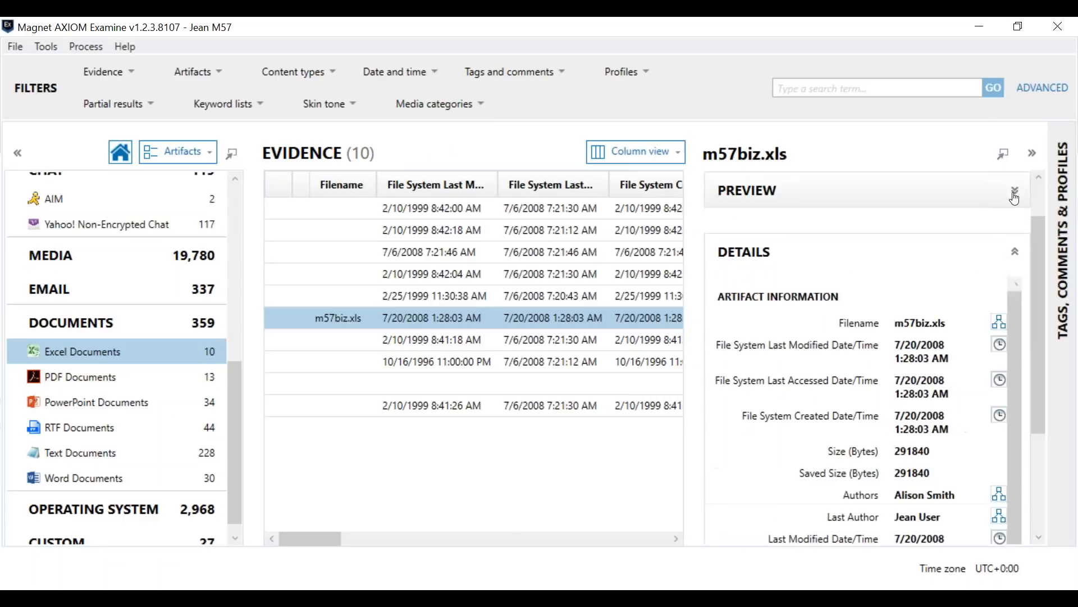
drag(1042, 284, 1041, 340)
drag(695, 327, 651, 327)
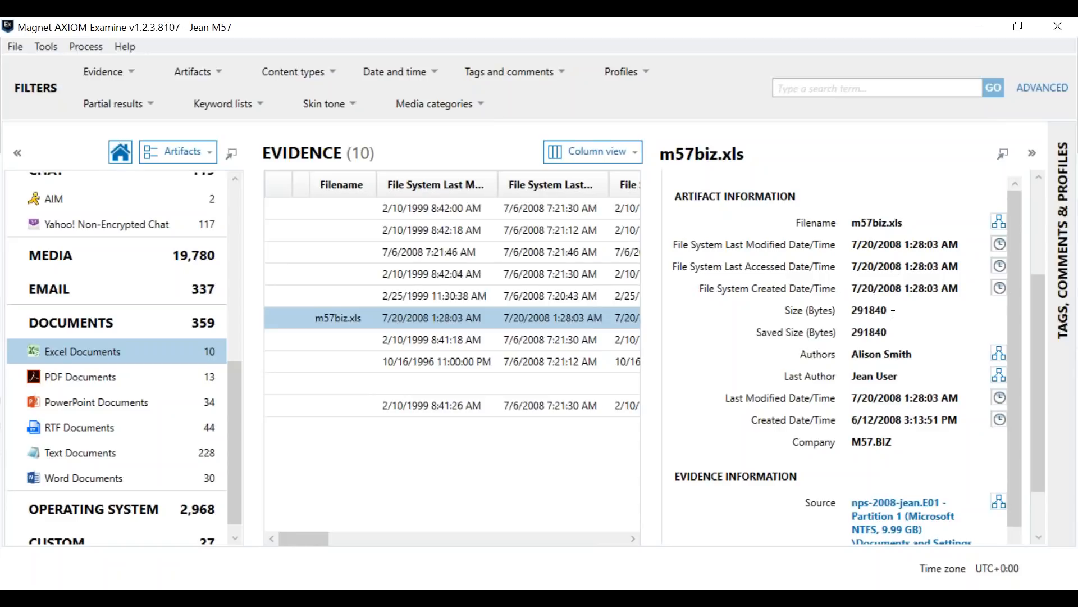
scroll(892, 341, down, 1)
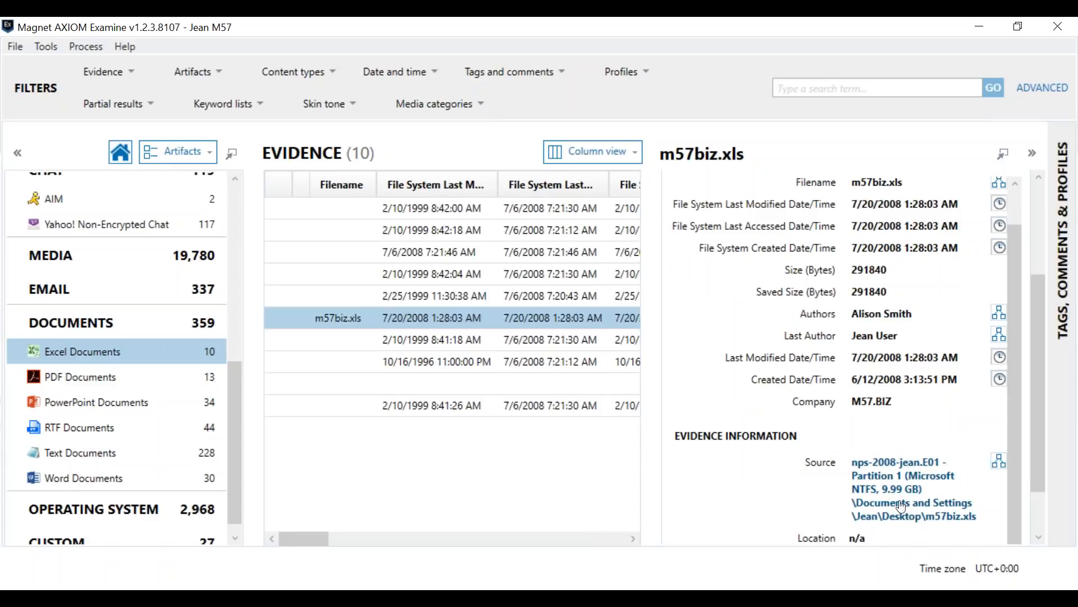
scroll(896, 506, up, 2)
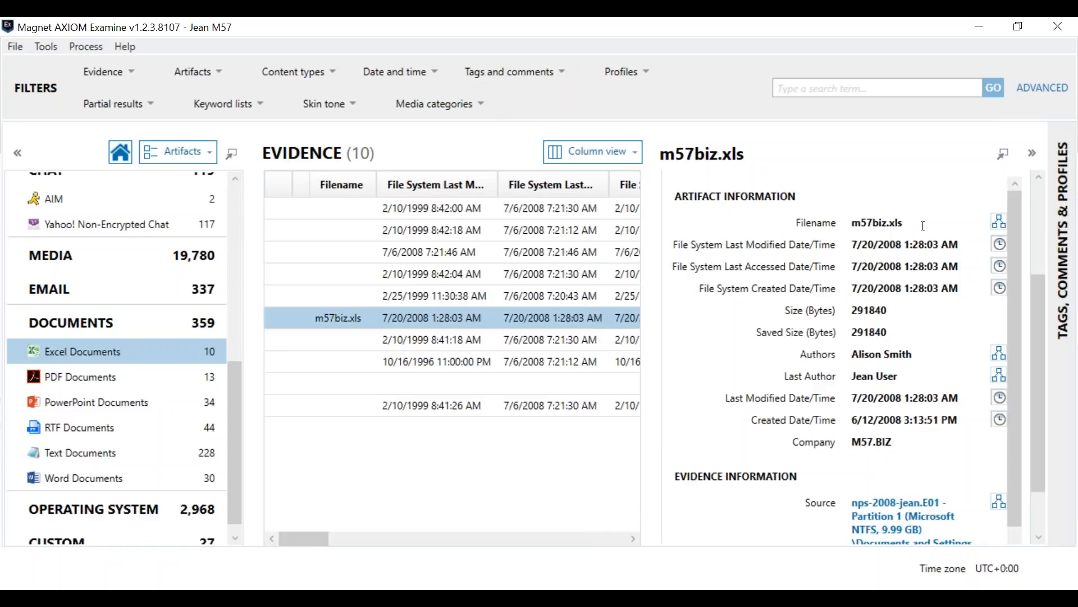
Step: Open the connections graph for the filename m57biz.xls and examine its linked nodes
click(1002, 230)
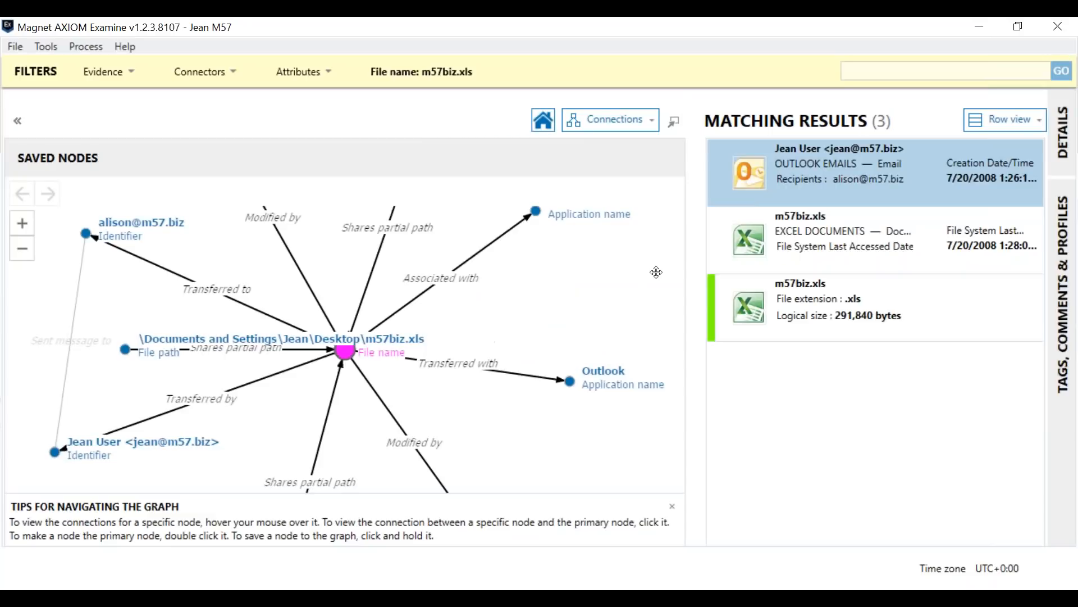
click(22, 258)
click(23, 248)
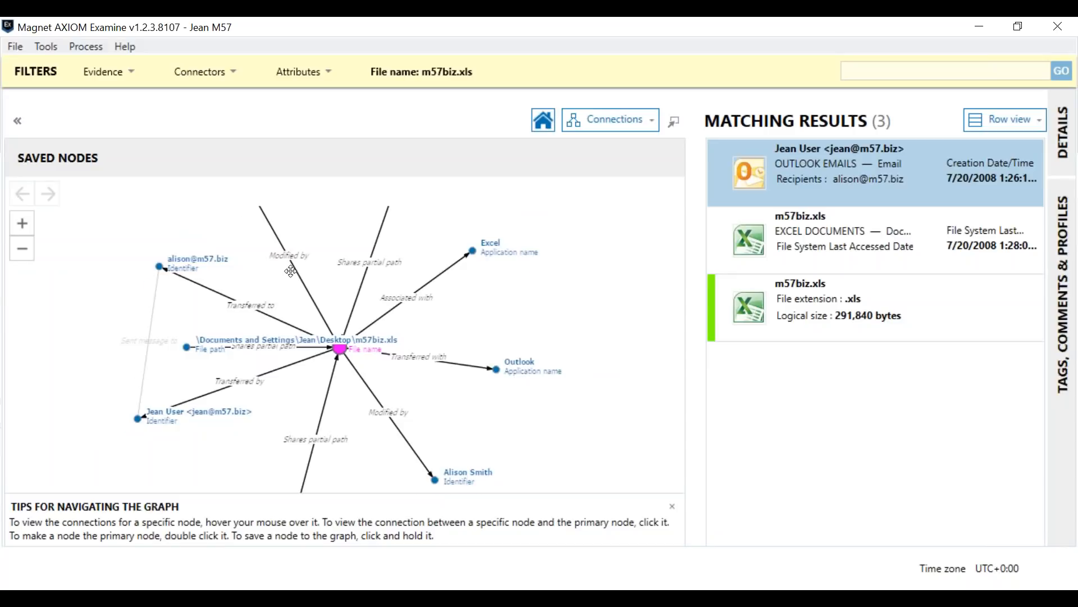
Step: Rearrange the connections graph by moving the desktop file path node to the lower left, away from the m57biz.xls node
drag(288, 271, 291, 308)
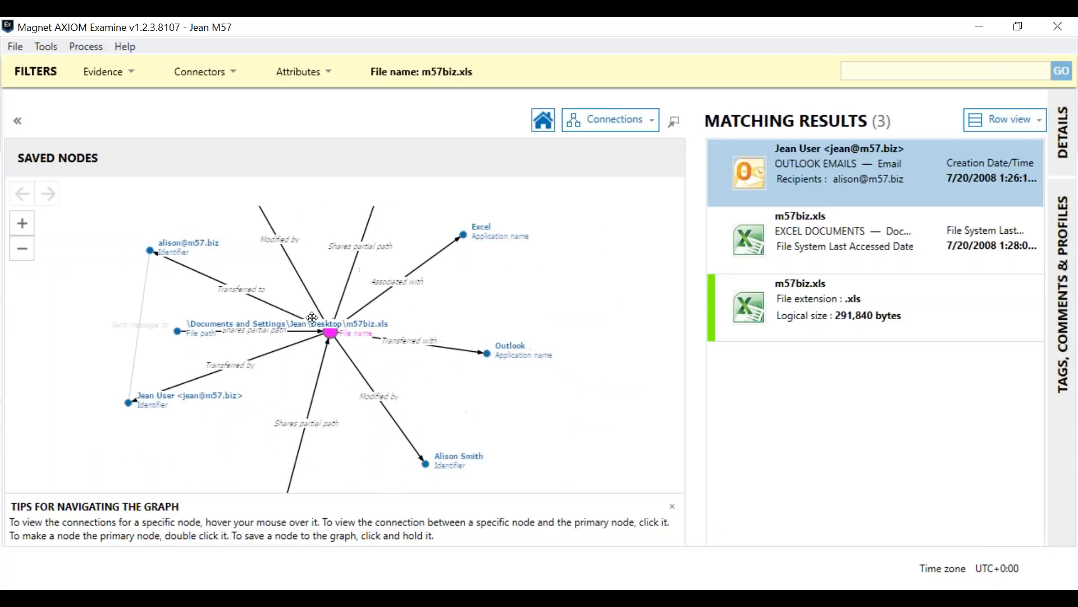
drag(189, 327, 63, 303)
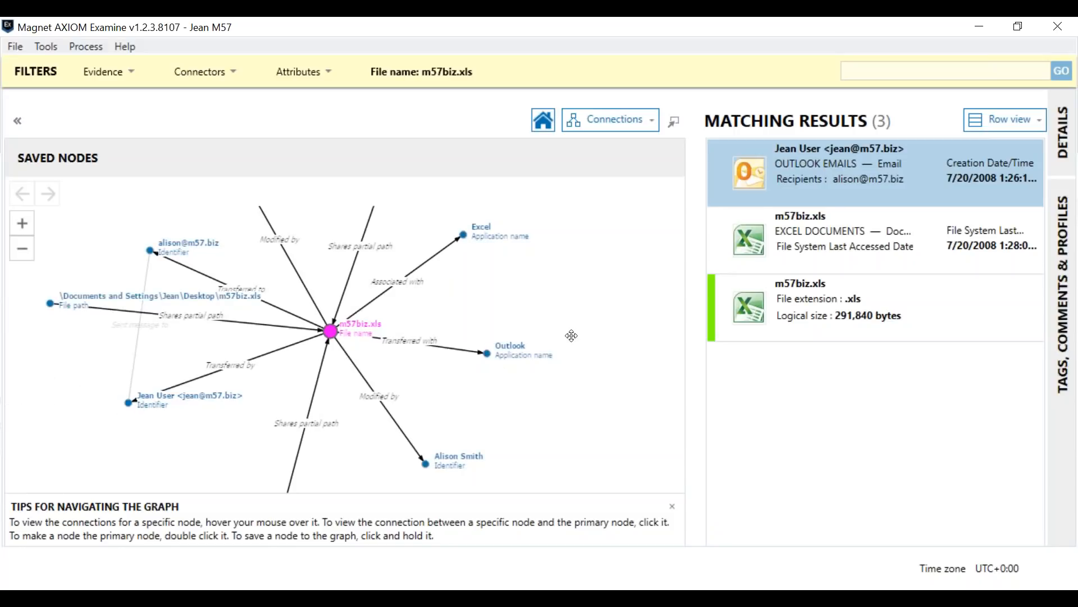
scroll(571, 336, up, 1)
drag(54, 341, 15, 495)
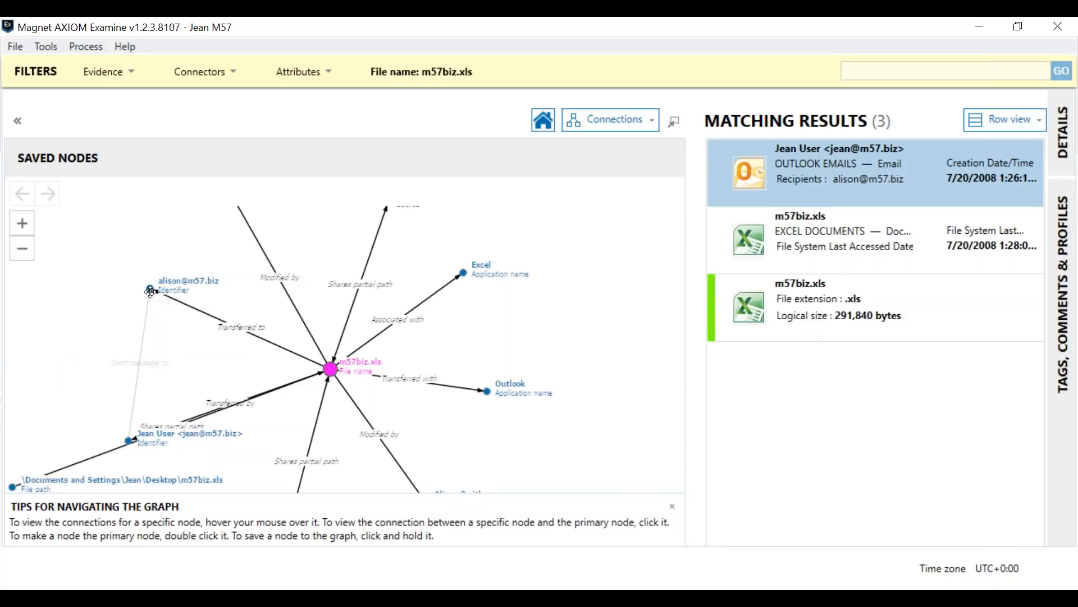
Step: Show the details of the matching Outlook email and read its message down to the attachments
click(150, 291)
click(1064, 145)
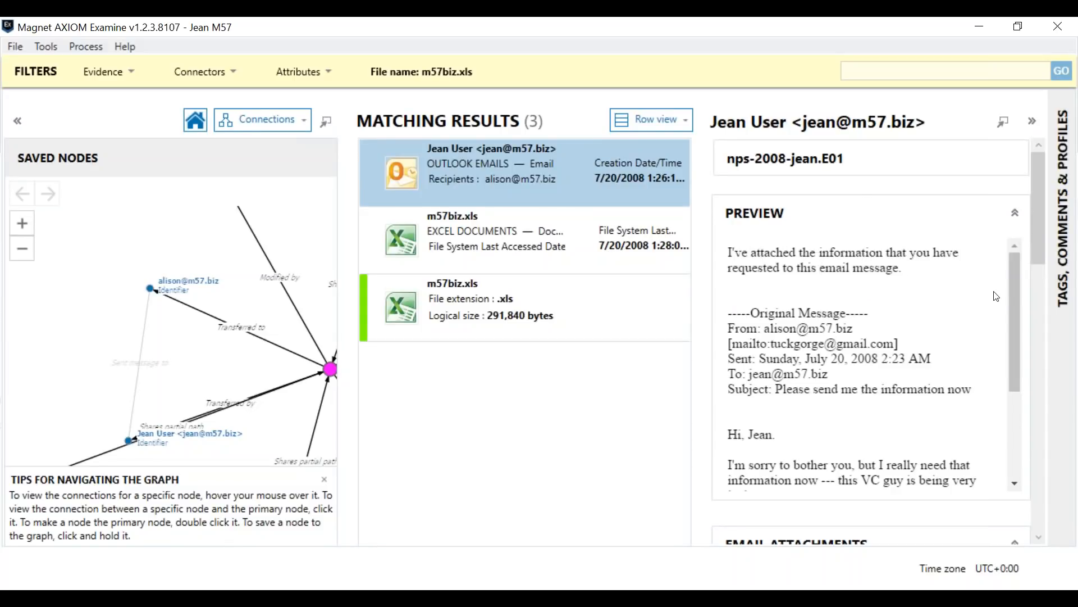
drag(1012, 286, 1000, 377)
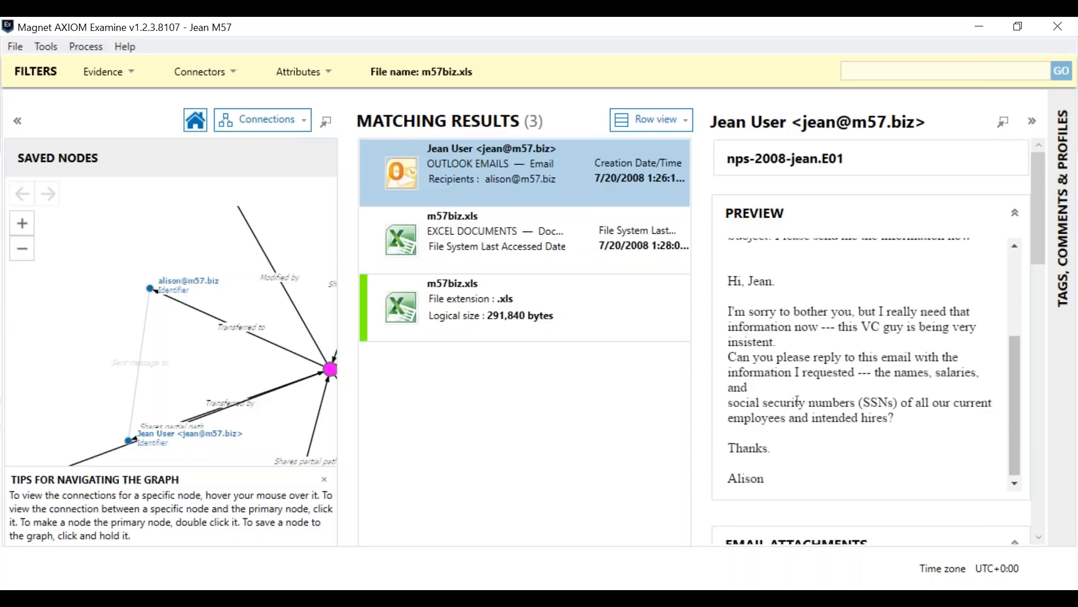
drag(1039, 206, 1035, 298)
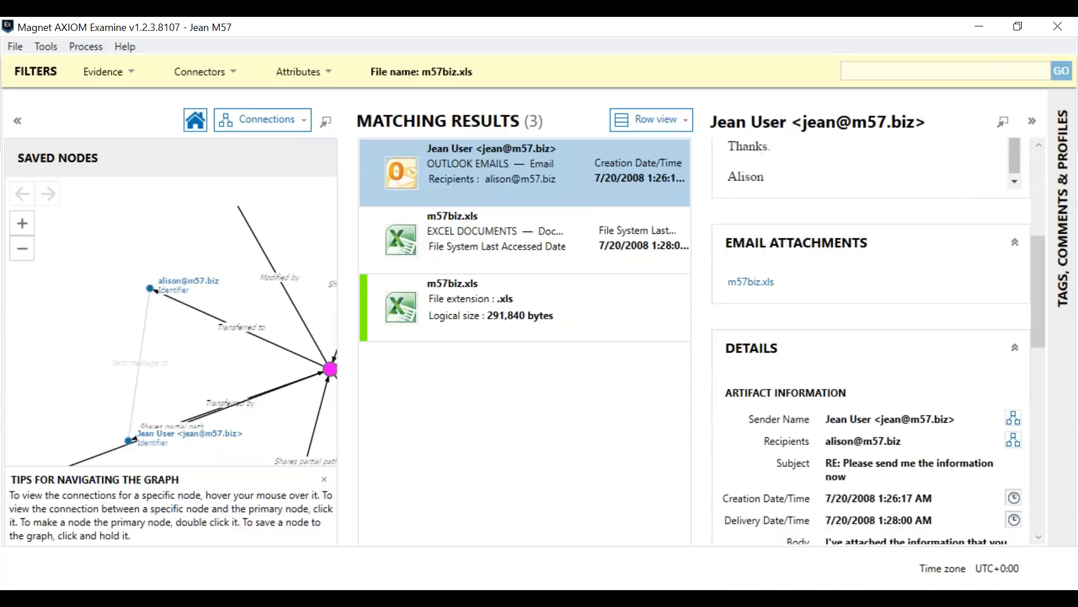
Step: Preview the email's m57biz.xls attachment, collapse that preview to review the email's artifact information, and close the details
click(763, 287)
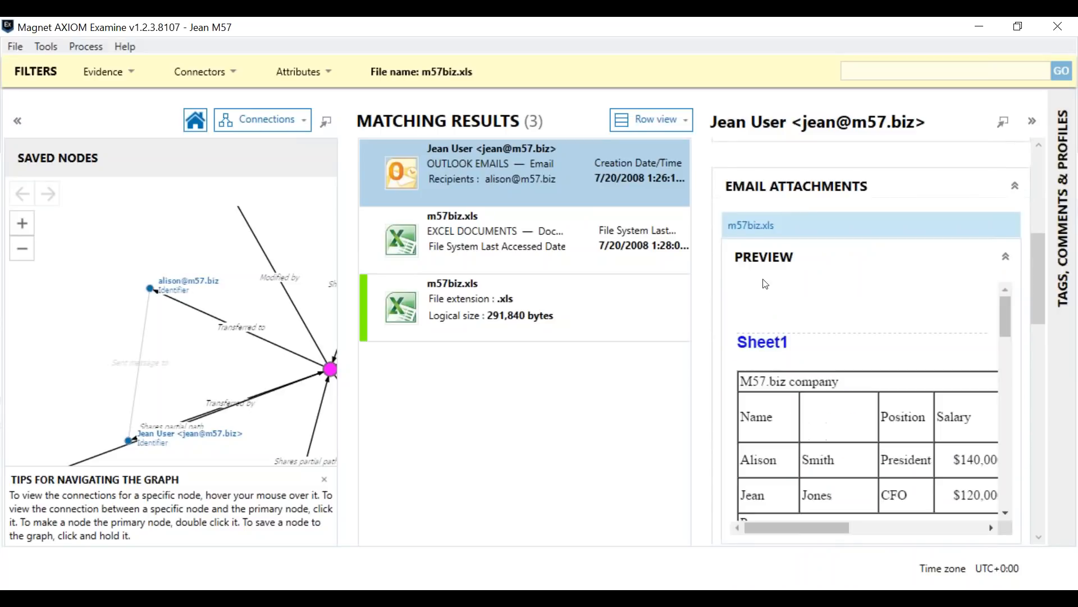
scroll(822, 434, down, 3)
scroll(822, 434, down, 3)
scroll(822, 434, up, 5)
click(1005, 259)
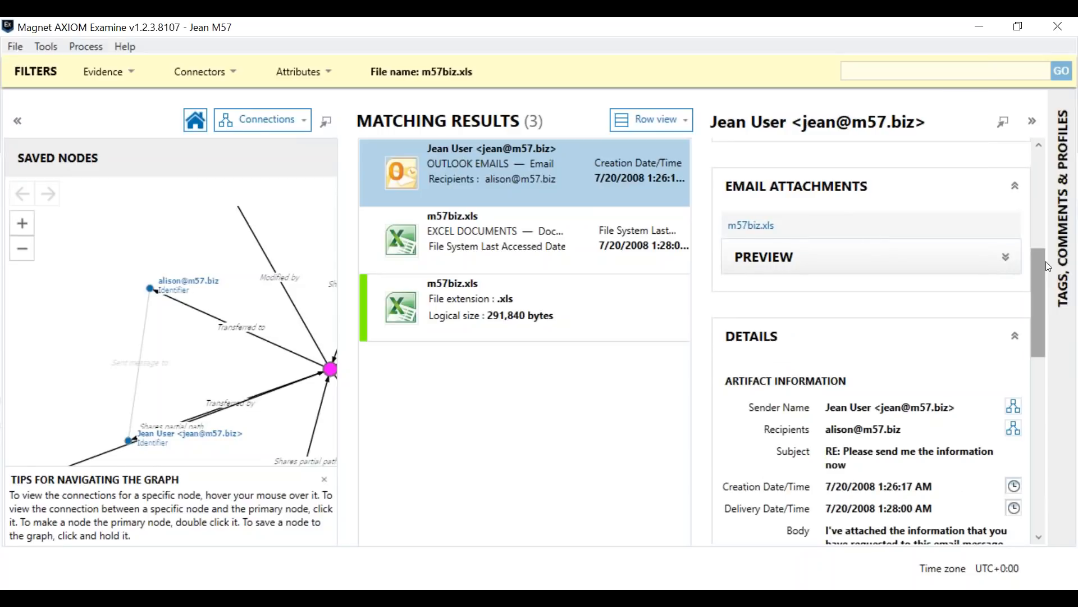
scroll(1040, 252, up, 2)
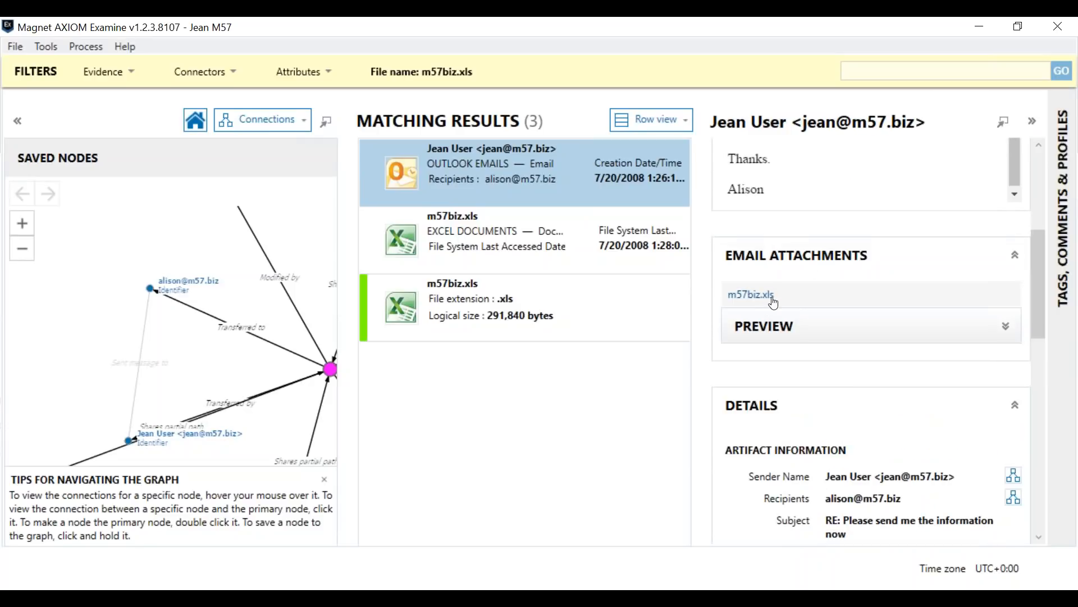
scroll(839, 380, down, 1)
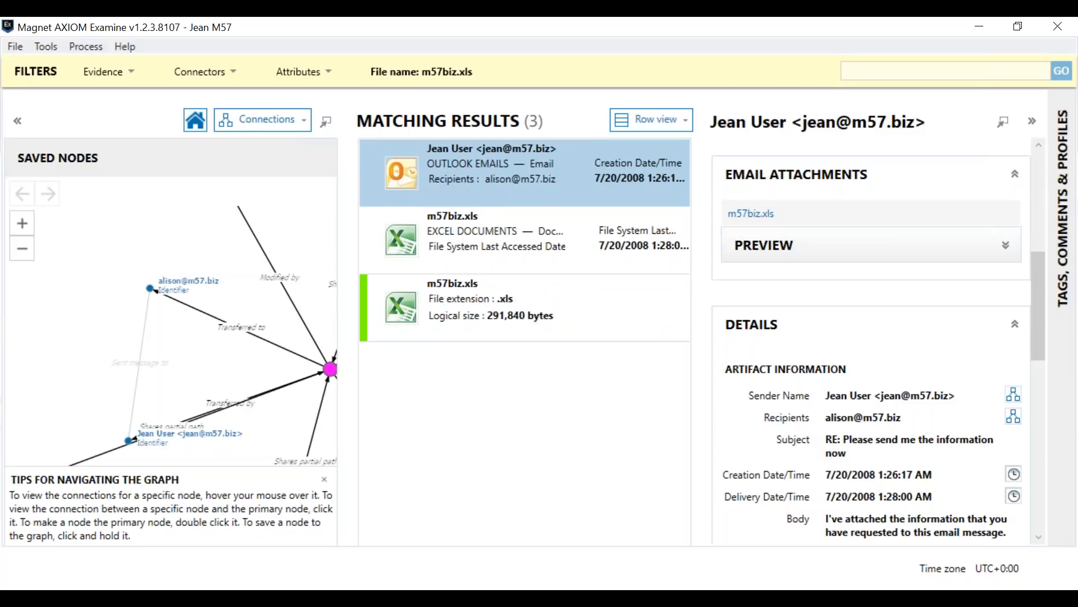
click(1035, 124)
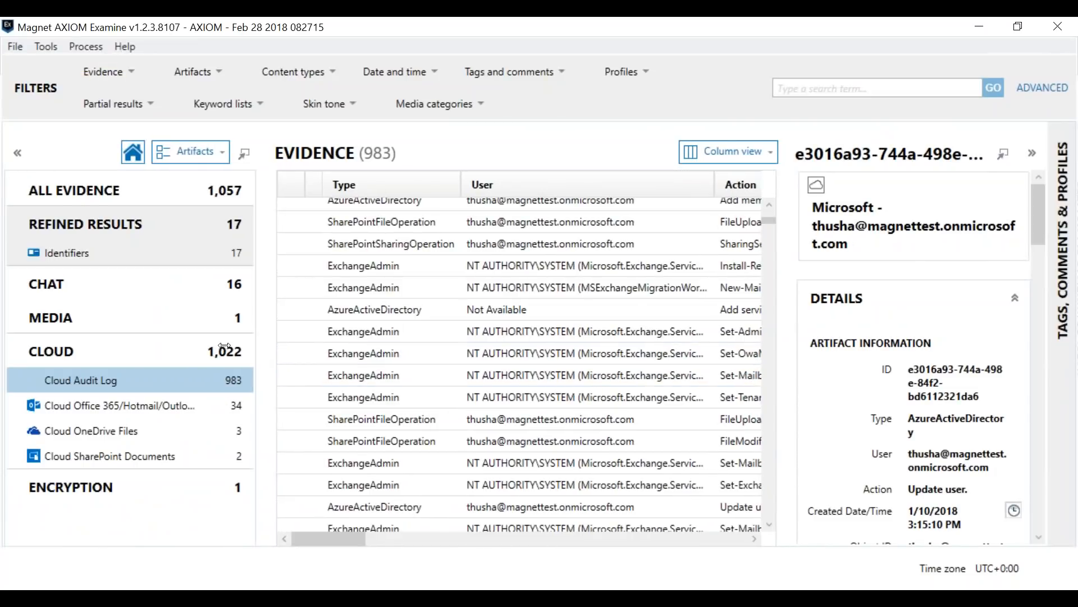
drag(269, 351, 204, 352)
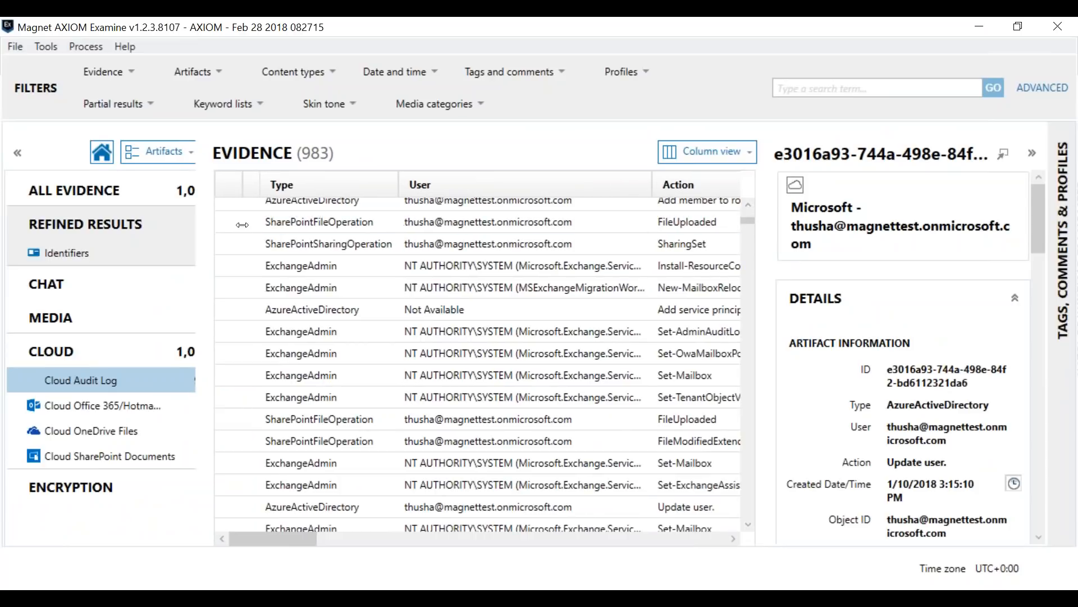
drag(203, 221, 248, 221)
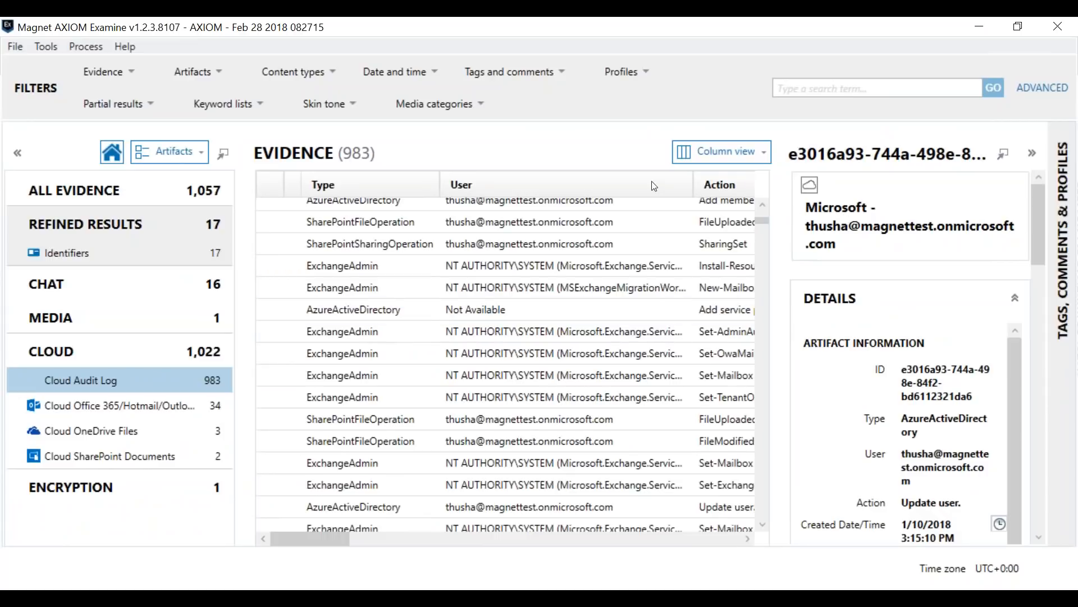
scroll(619, 302, down, 2)
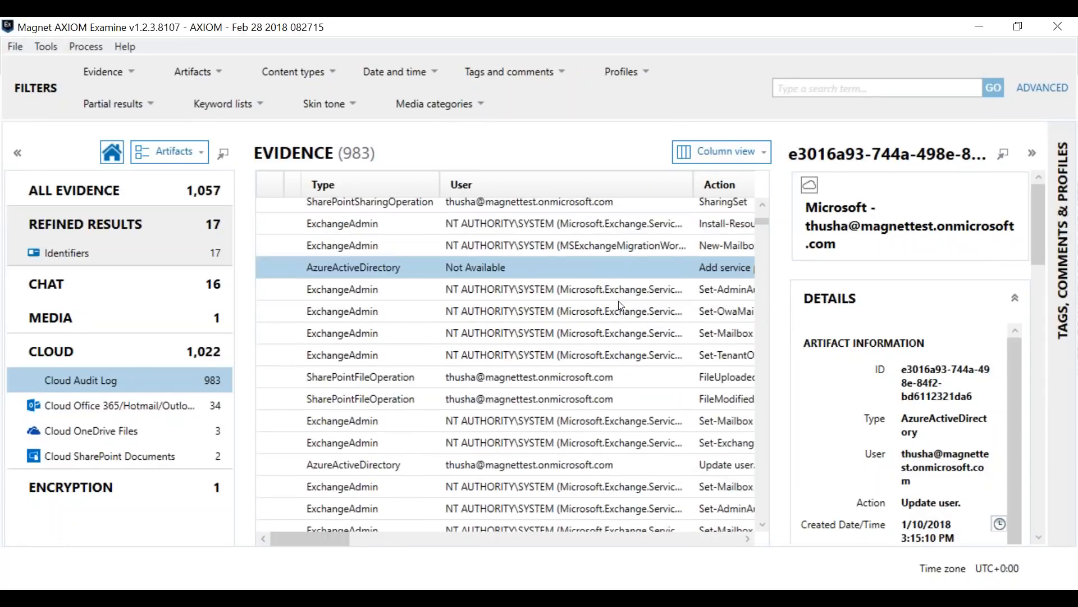
drag(337, 539, 385, 502)
scroll(486, 451, down, 2)
Step: Filter the Cloud Audit Log by the search term "login" and examine the action, creation time and IP address of the matching entries
click(825, 90)
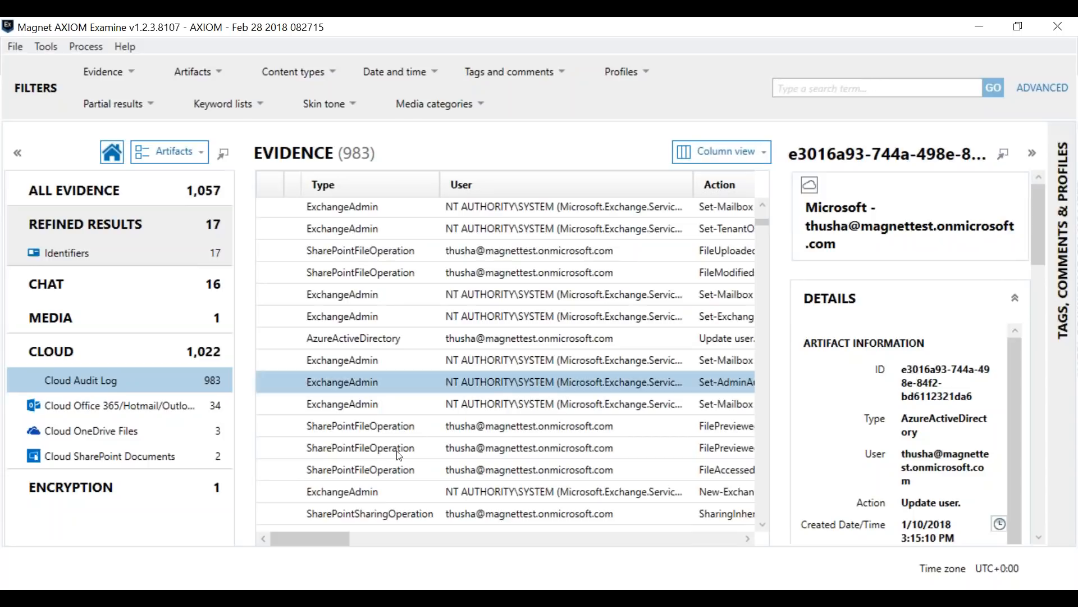
text(login)
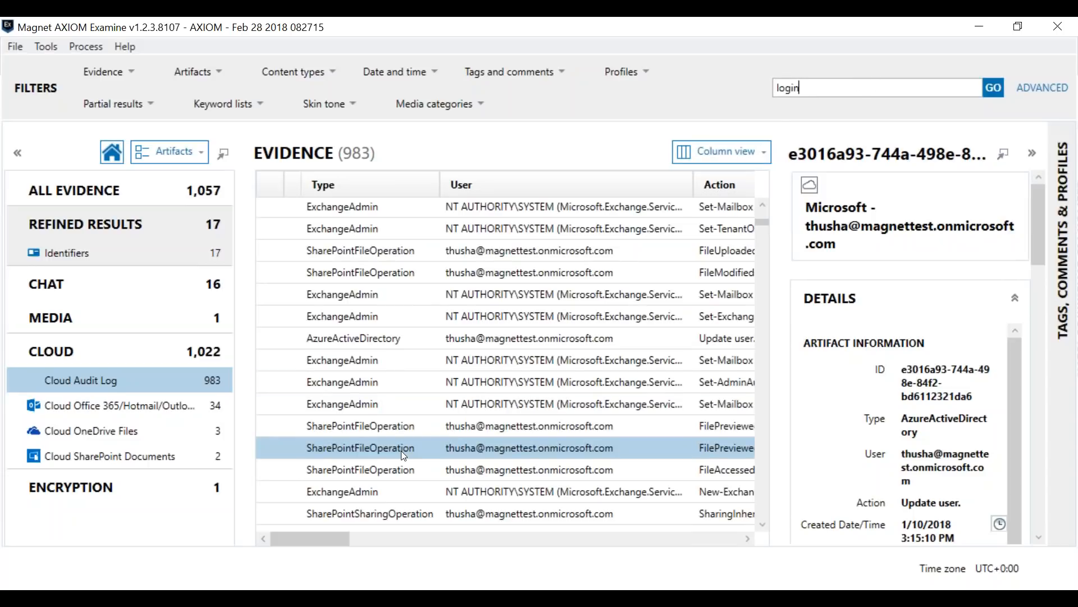
key(Return)
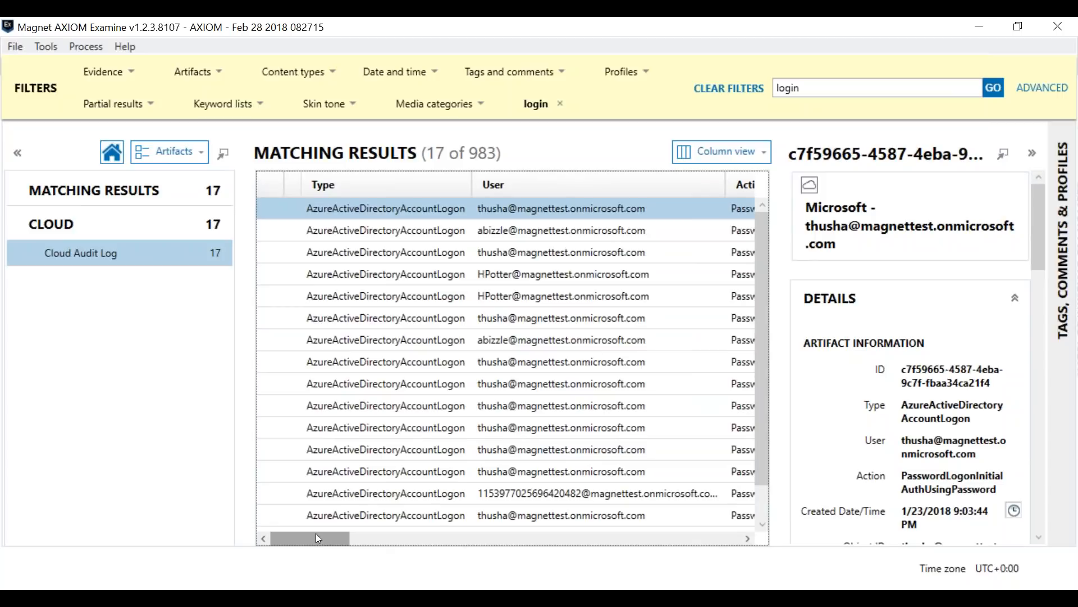
drag(315, 537, 359, 535)
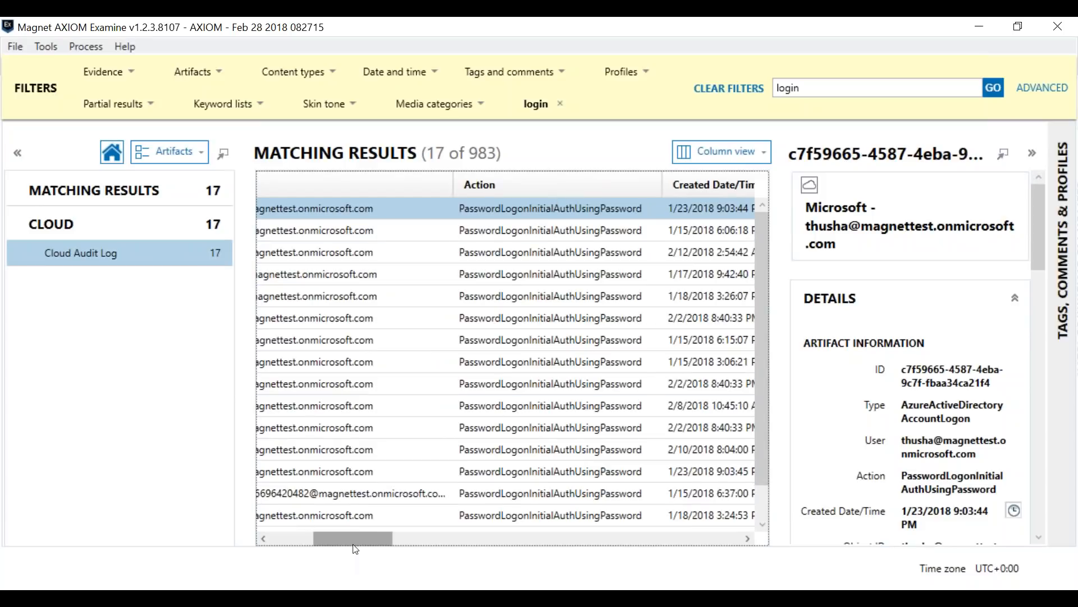
drag(355, 536, 461, 524)
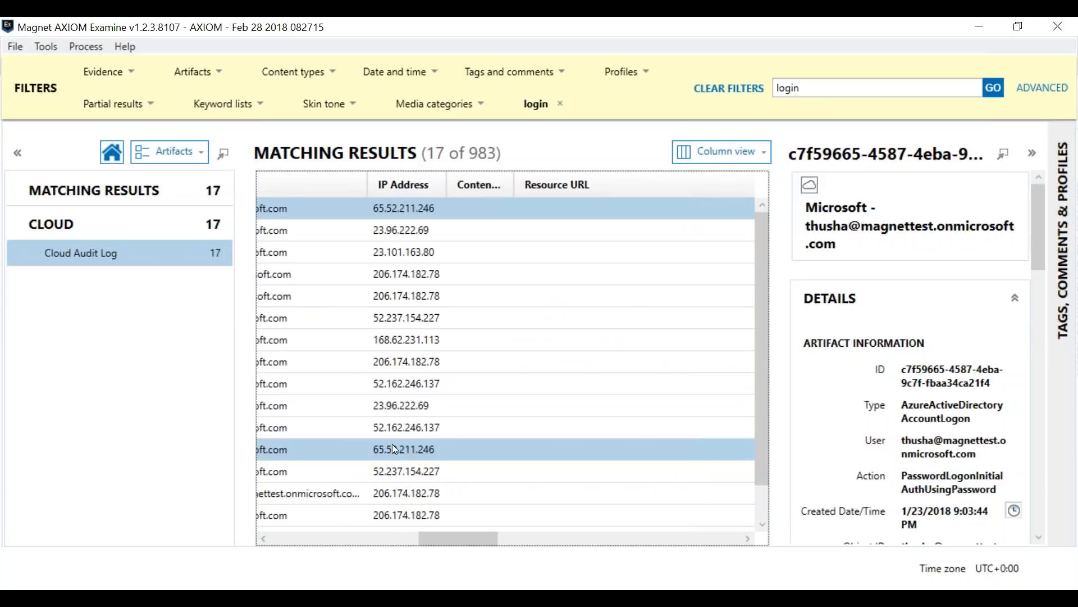
Step: Examine the status and client of the matching login entries in the Cloud Audit Log
drag(462, 548, 563, 557)
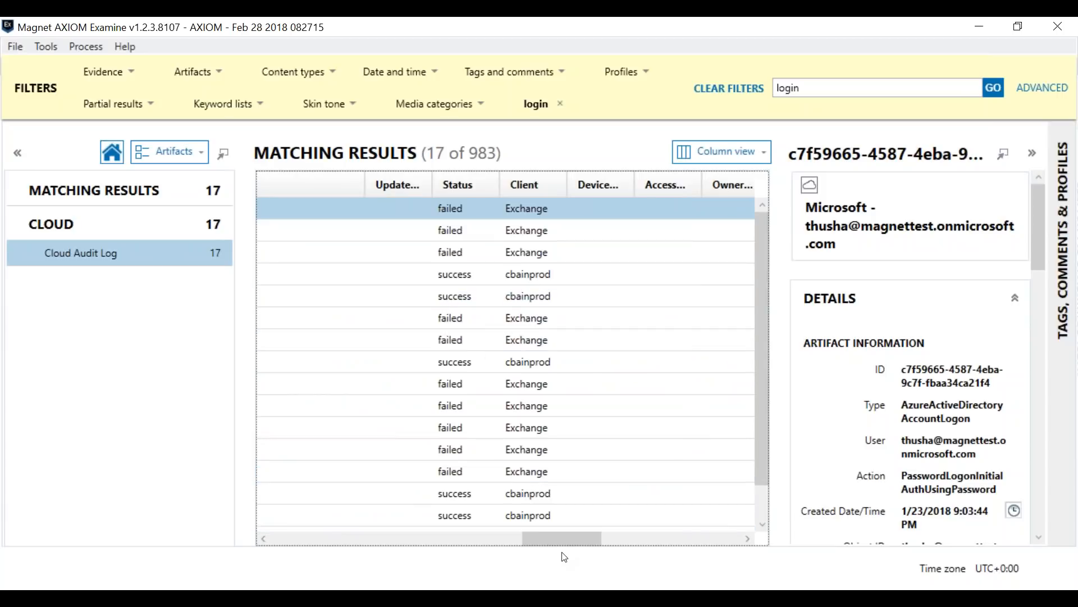
drag(568, 540, 297, 531)
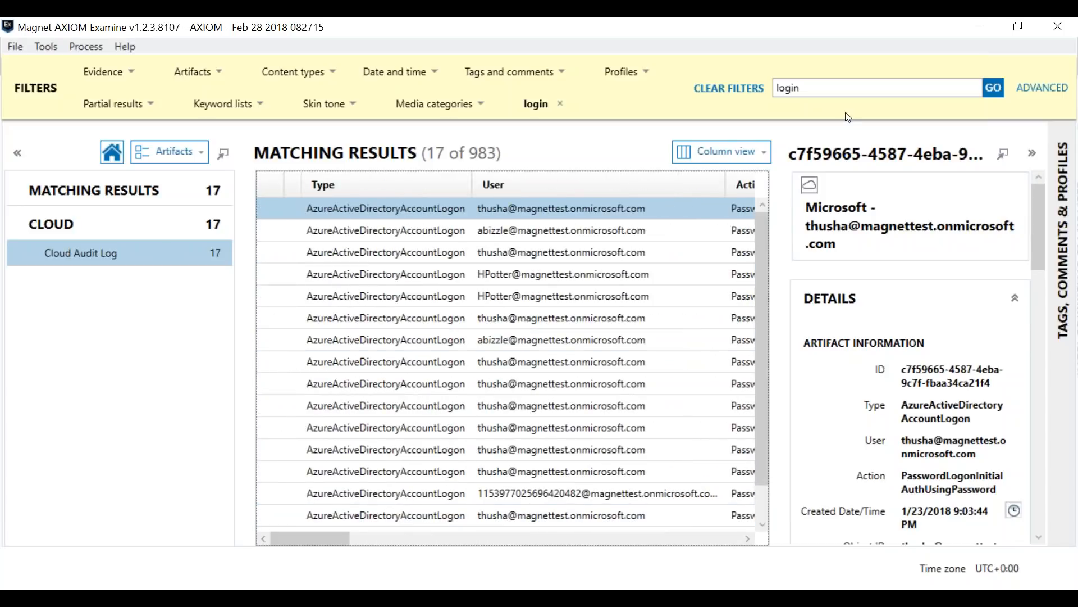
Step: Clear the filters and reapply the "login" search to the Cloud Audit Log
click(753, 88)
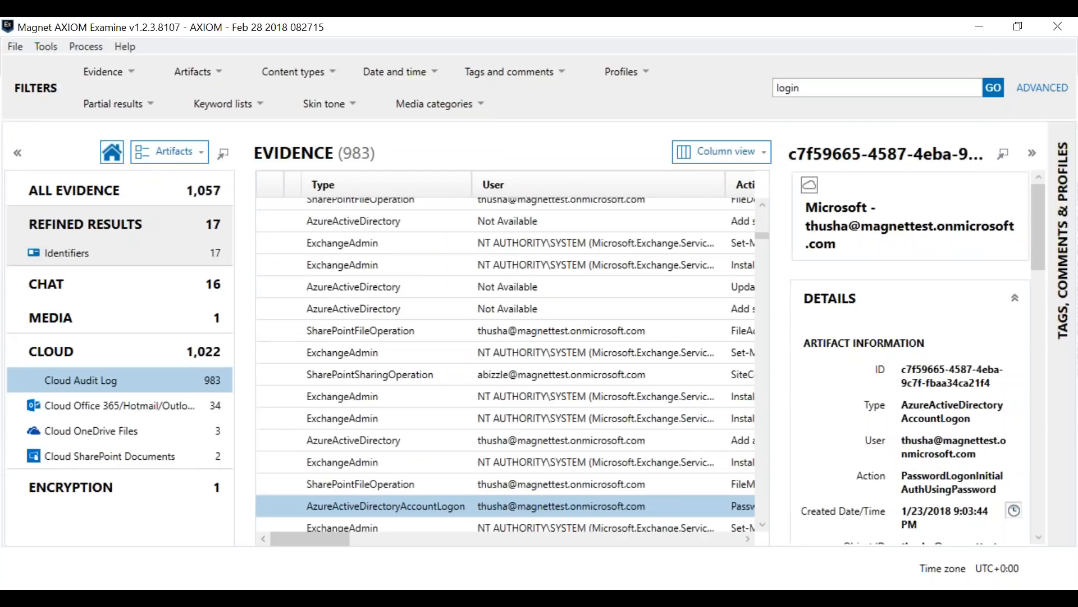
click(992, 88)
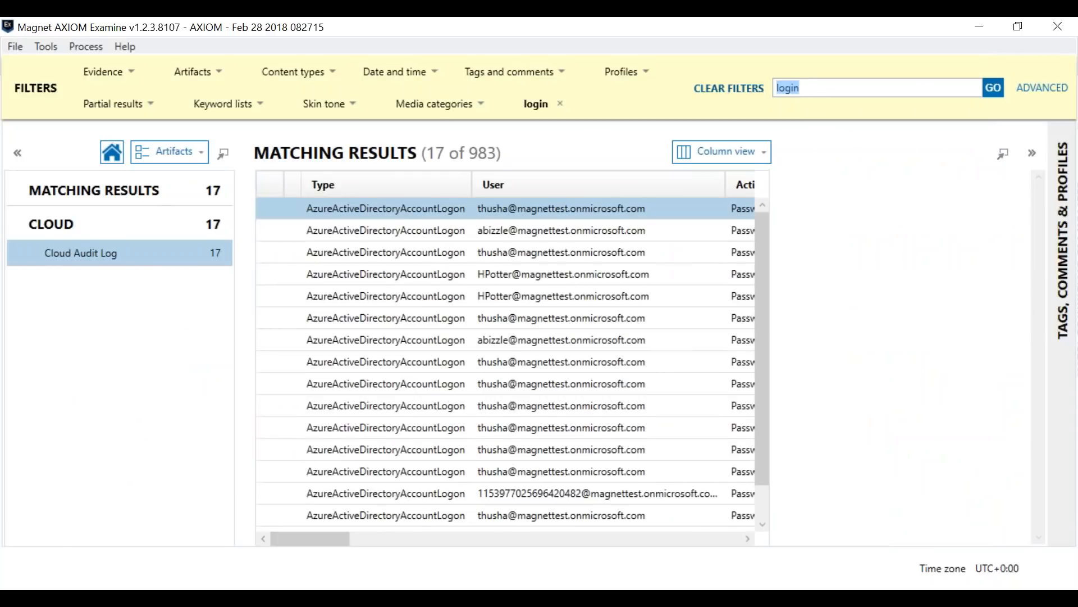
click(747, 90)
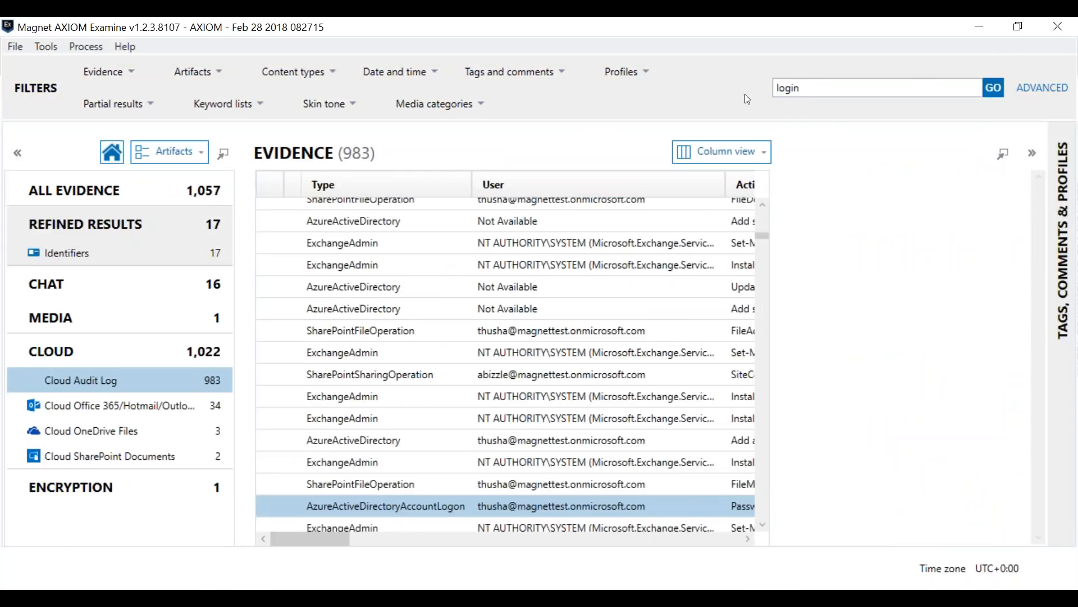
double_click(823, 88)
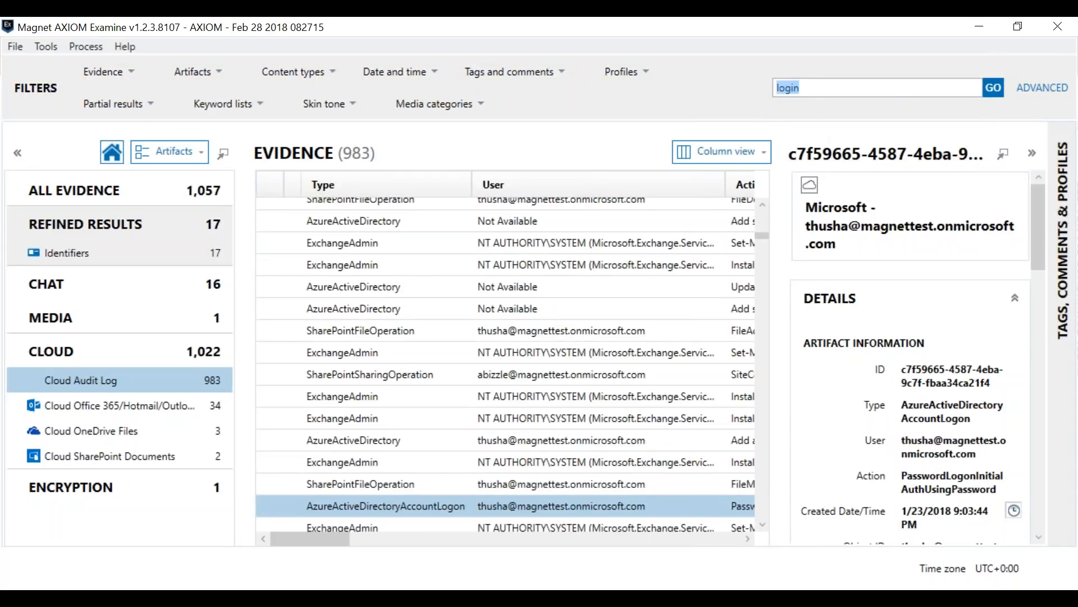
key(Return)
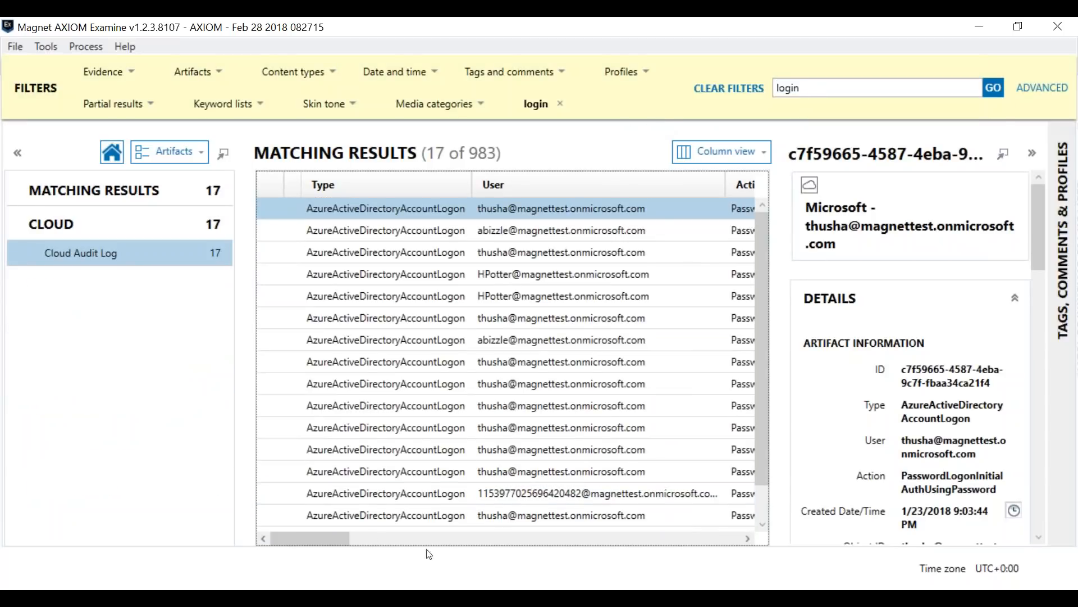
Step: Filter the login entries on the Status column for "fail"
drag(335, 538, 584, 521)
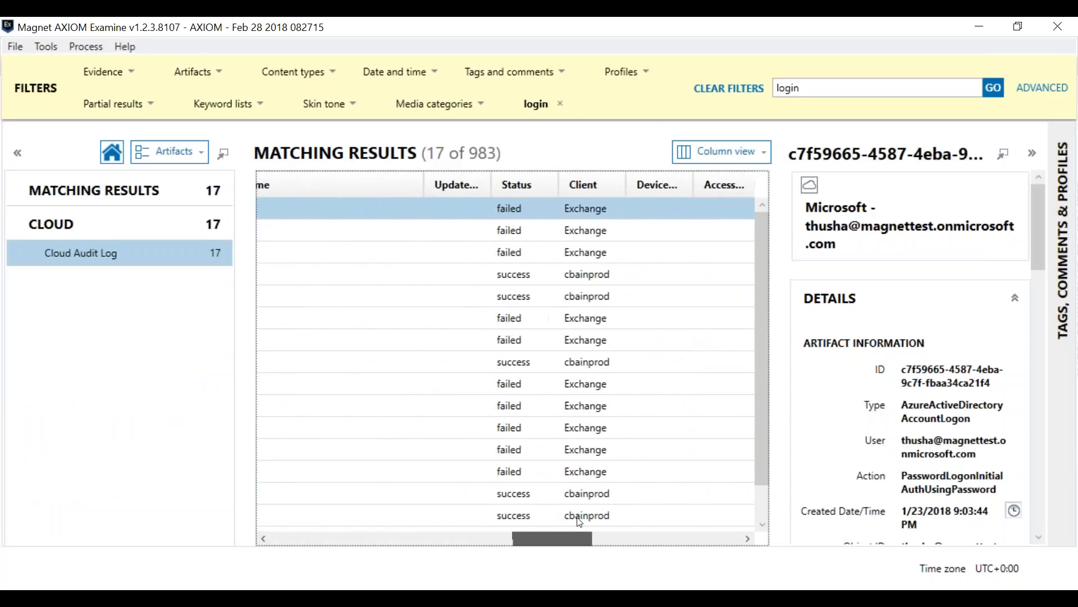
right_click(528, 192)
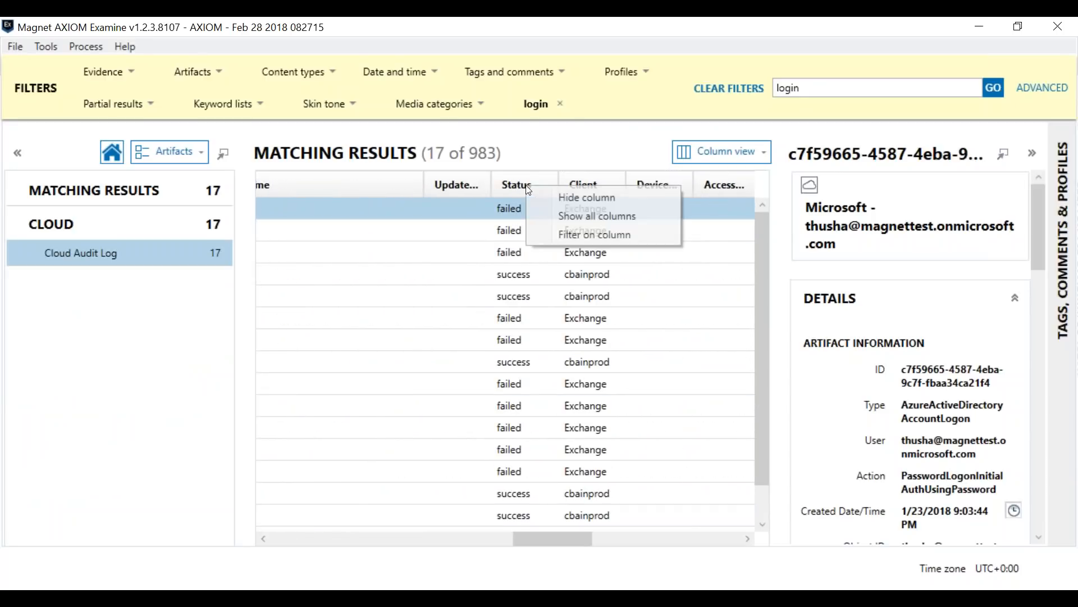
click(558, 235)
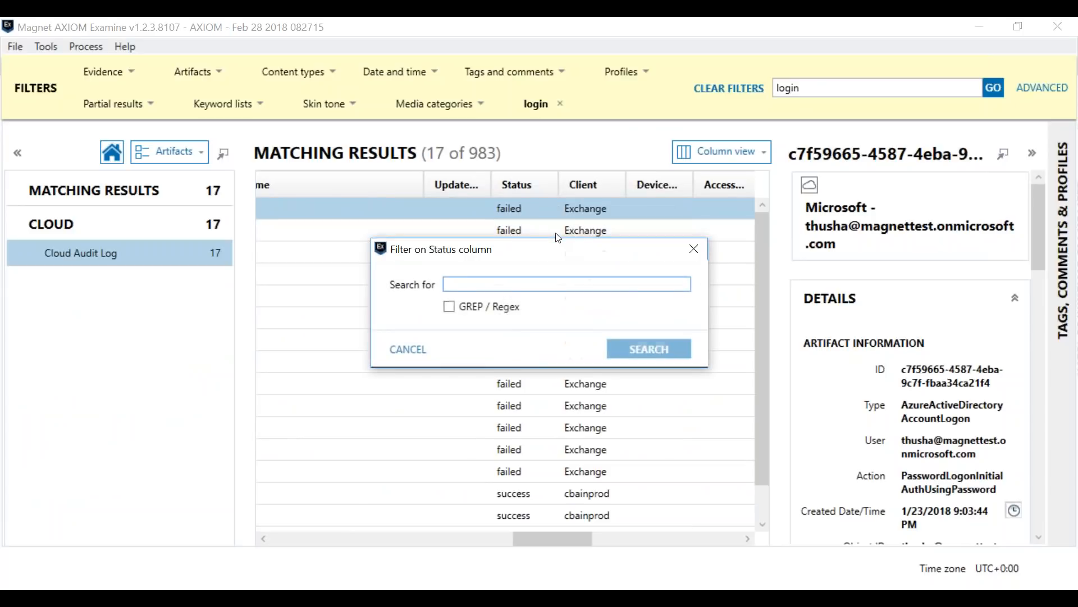
text(fs)
key(BackSpace)
text(ail)
click(649, 348)
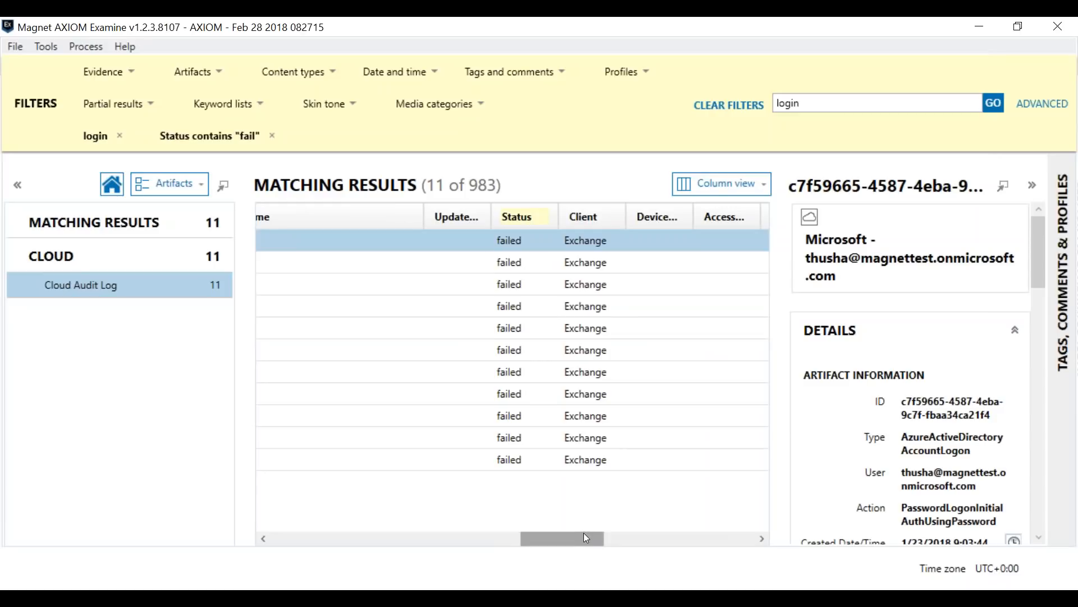
Step: Narrow the failed logins further by filtering the Object ID column on the account holder's surname
drag(578, 537, 432, 551)
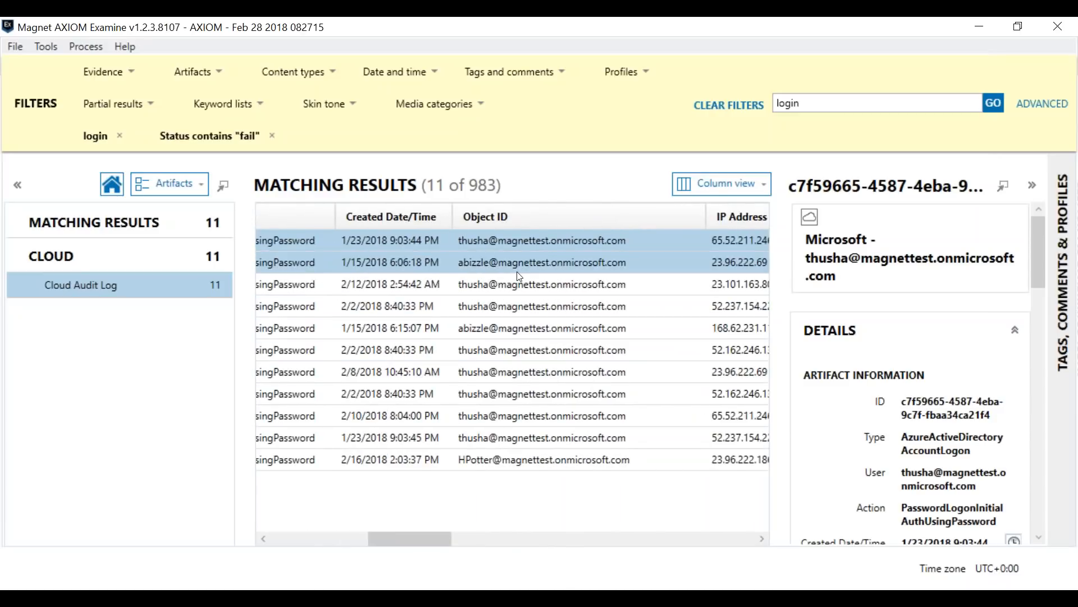
right_click(552, 209)
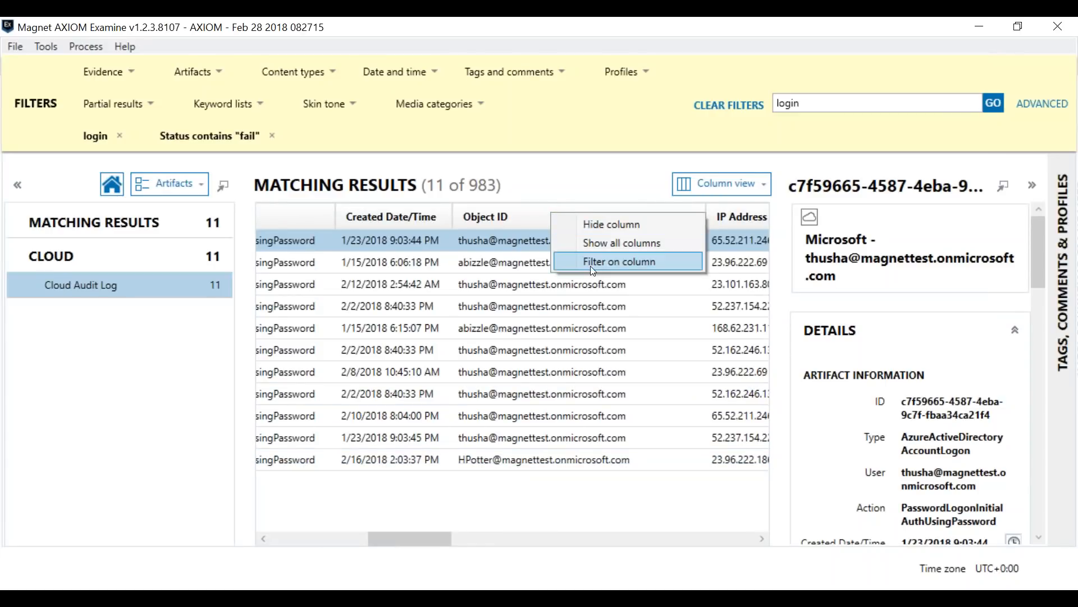
click(591, 265)
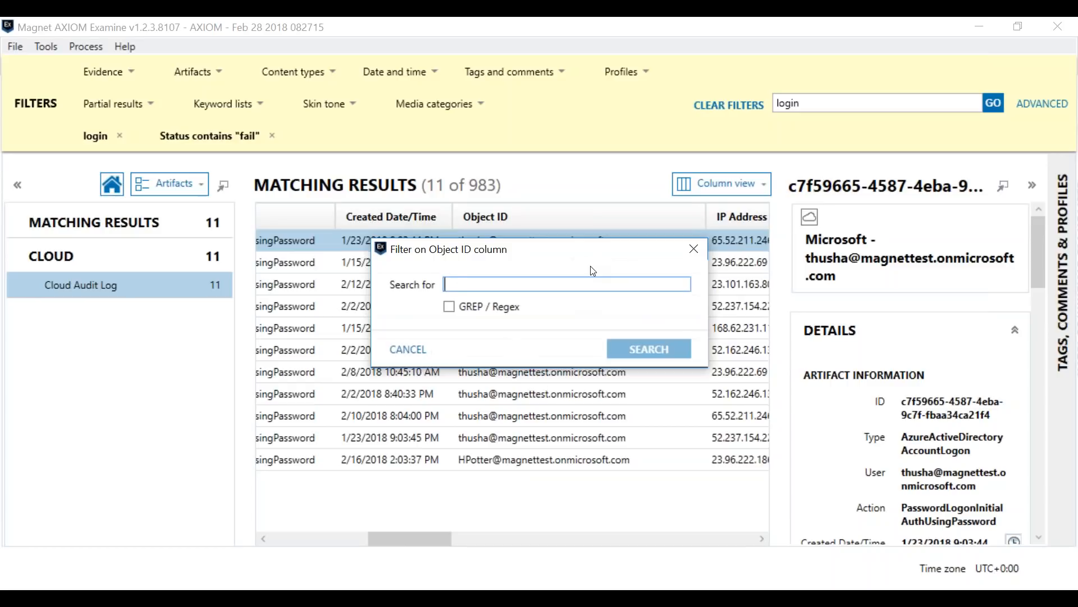
text(potter)
key(Return)
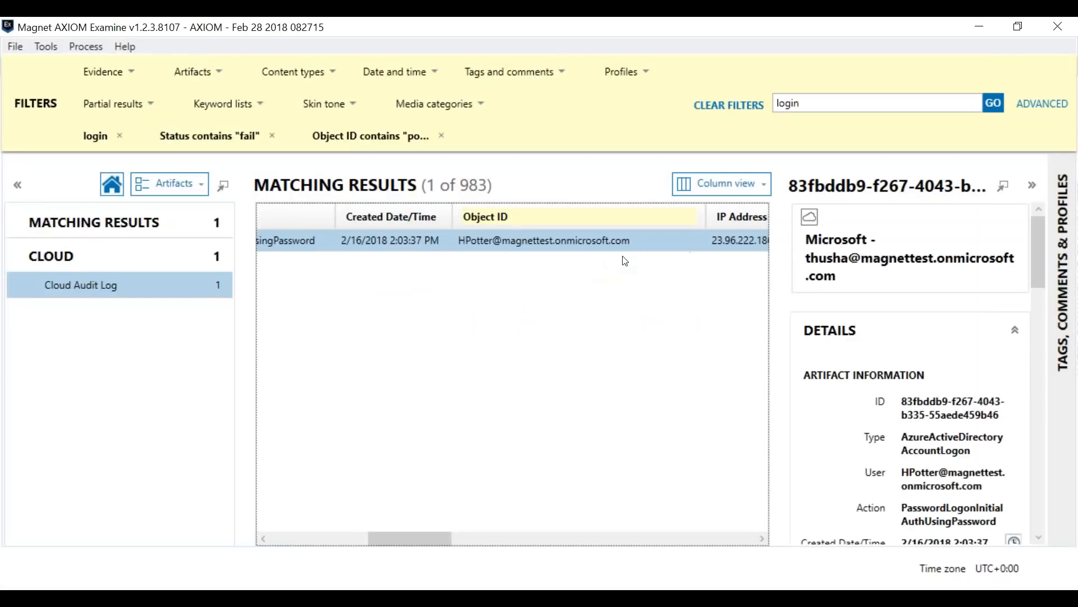
Step: Examine the failed login's IP address, creation time and raw data down to the LoginError value in its extended properties
drag(417, 538, 472, 527)
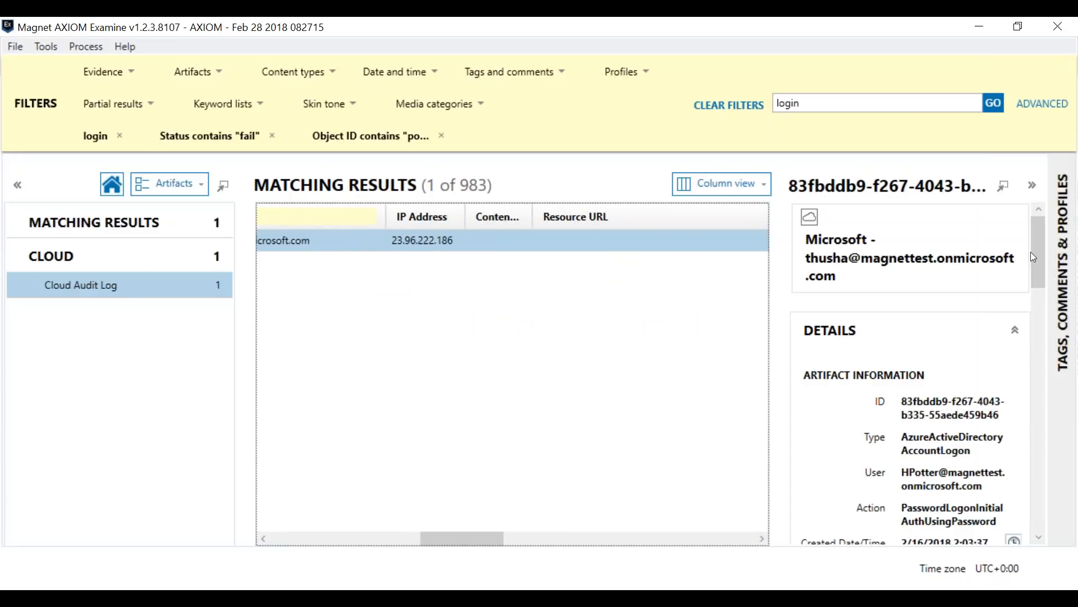
drag(1039, 260, 1040, 301)
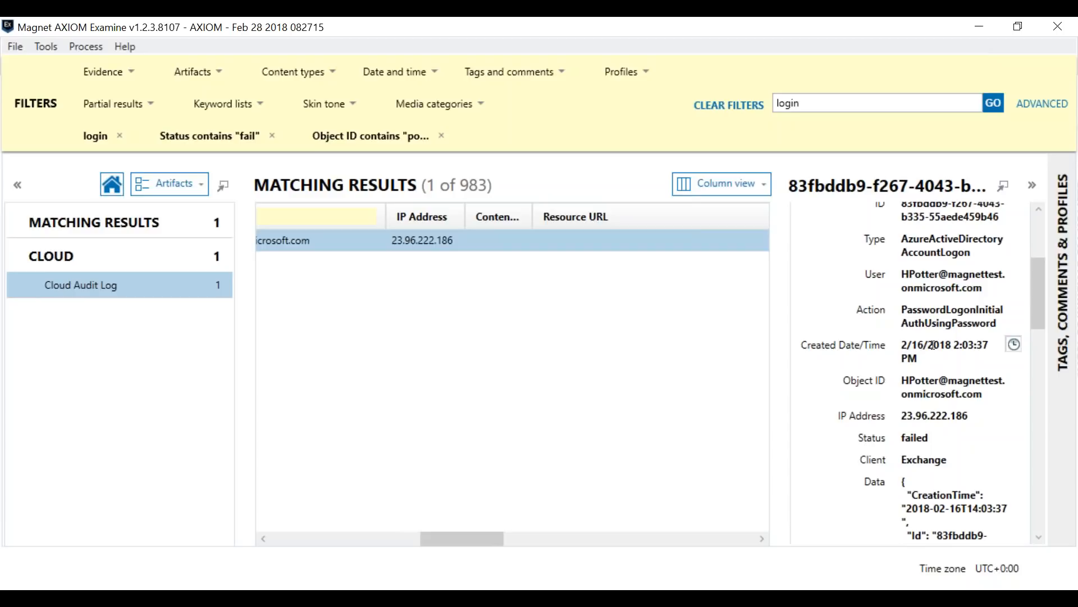
drag(1039, 287, 1029, 344)
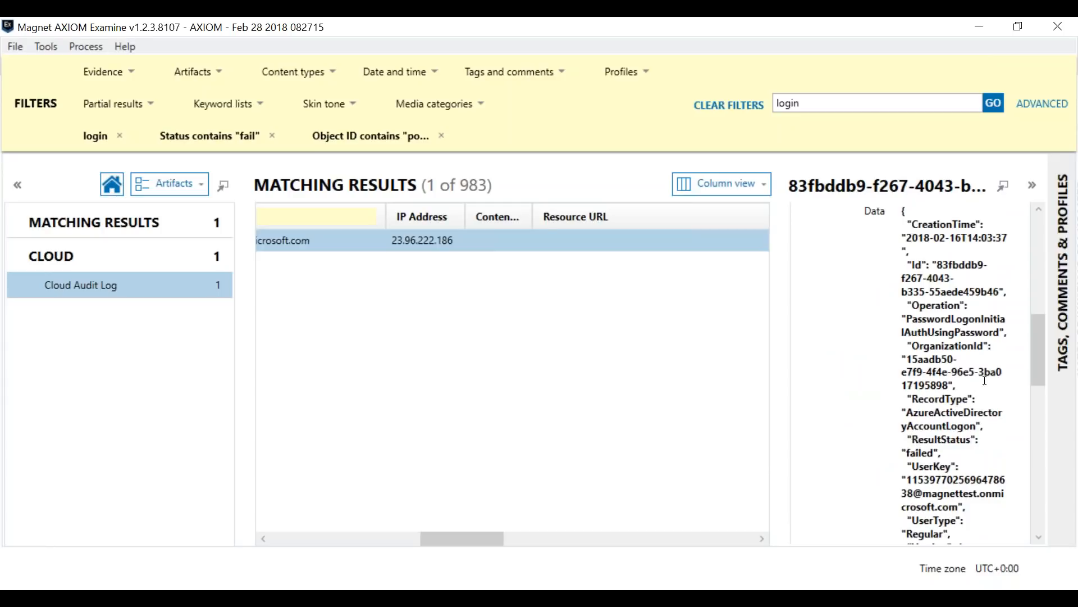
drag(1043, 336, 1036, 388)
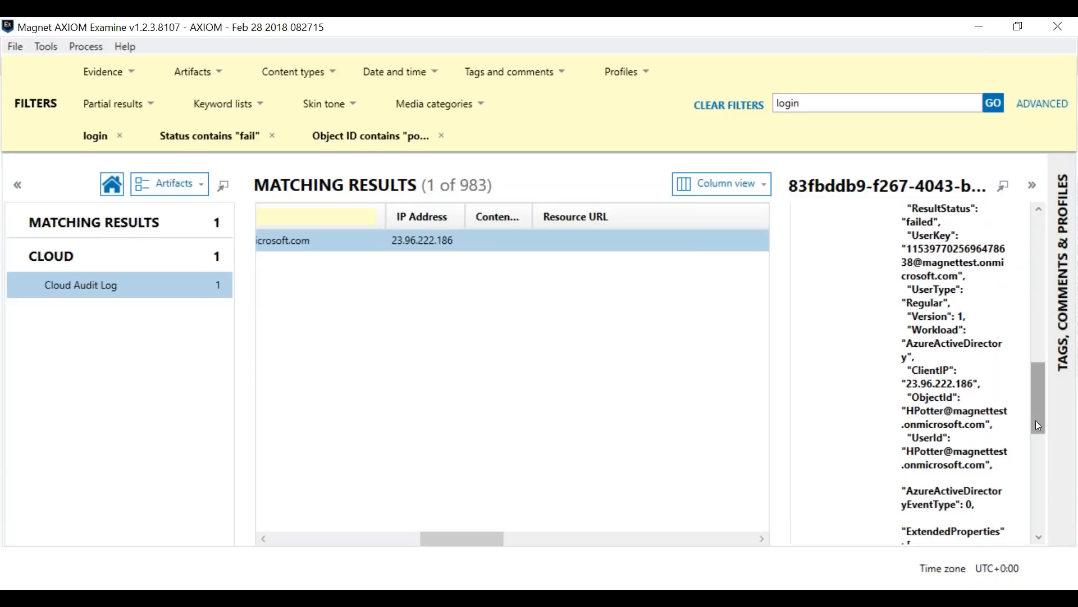
drag(1048, 417, 1041, 428)
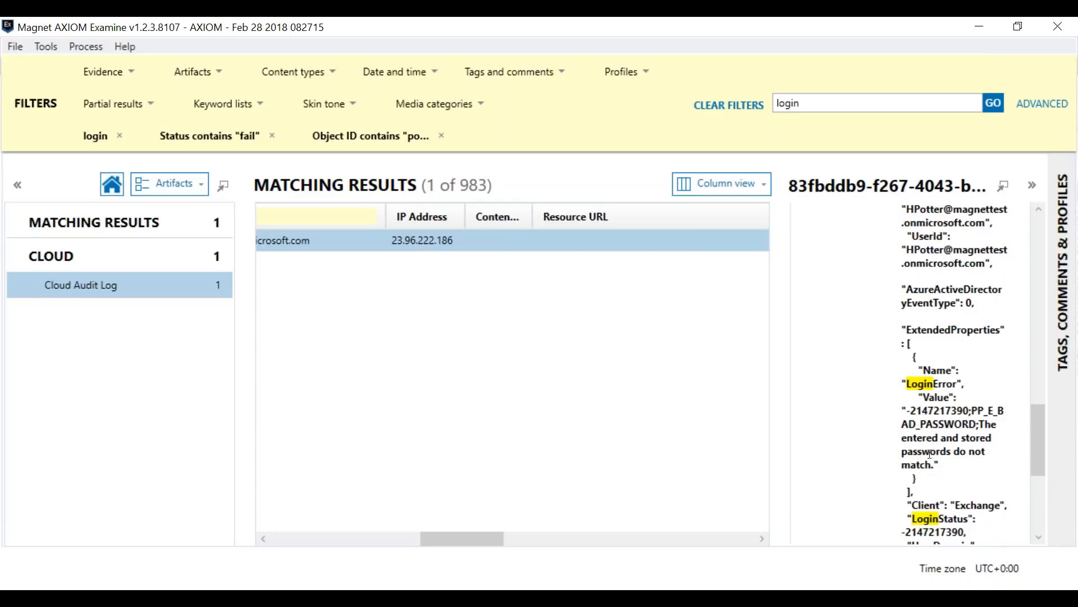
drag(1036, 410, 1045, 307)
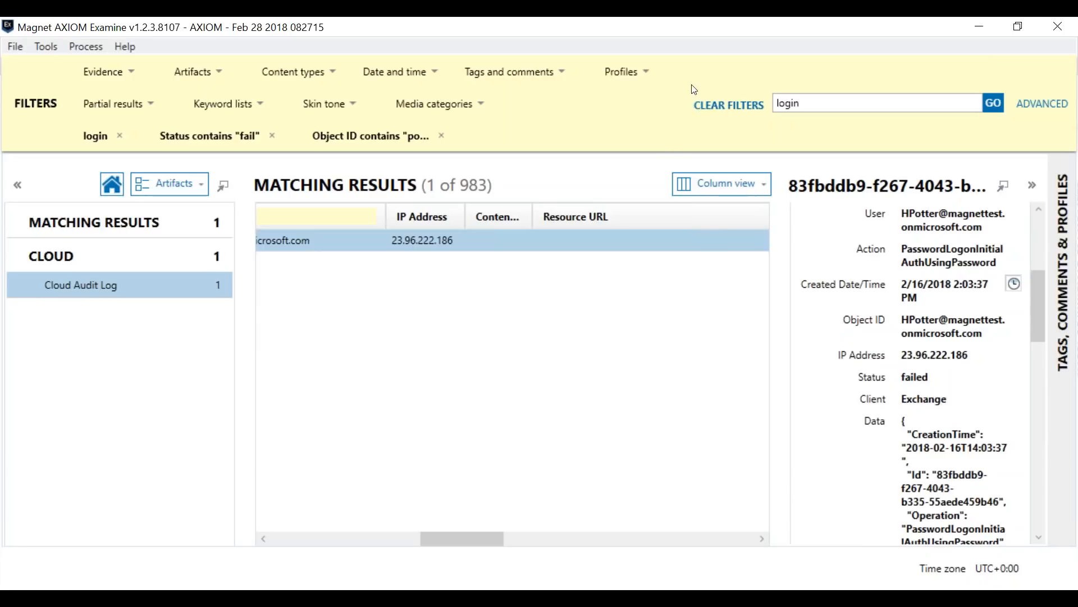
Step: Clear all filters, search the Cloud Audit Log for "account" and browse the actions and creation times of the matching entries
click(742, 111)
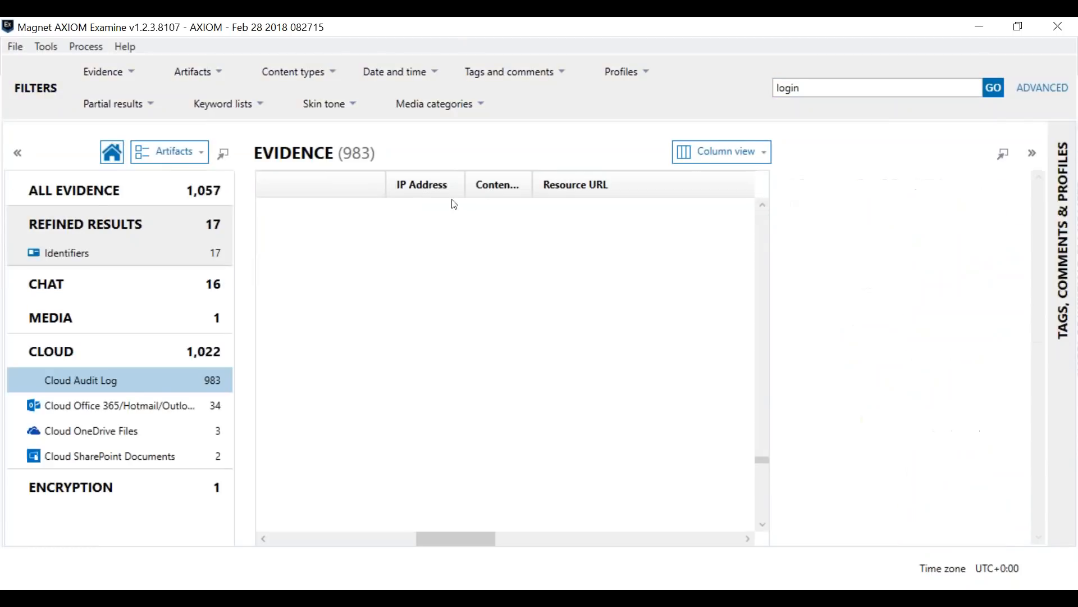
drag(466, 549, 324, 549)
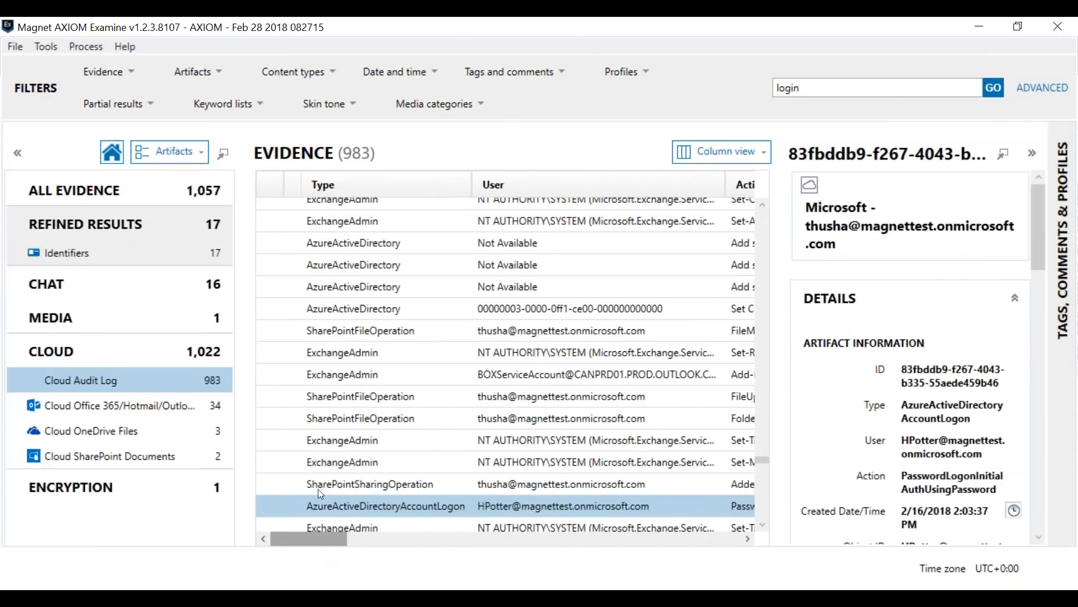
right_click(342, 186)
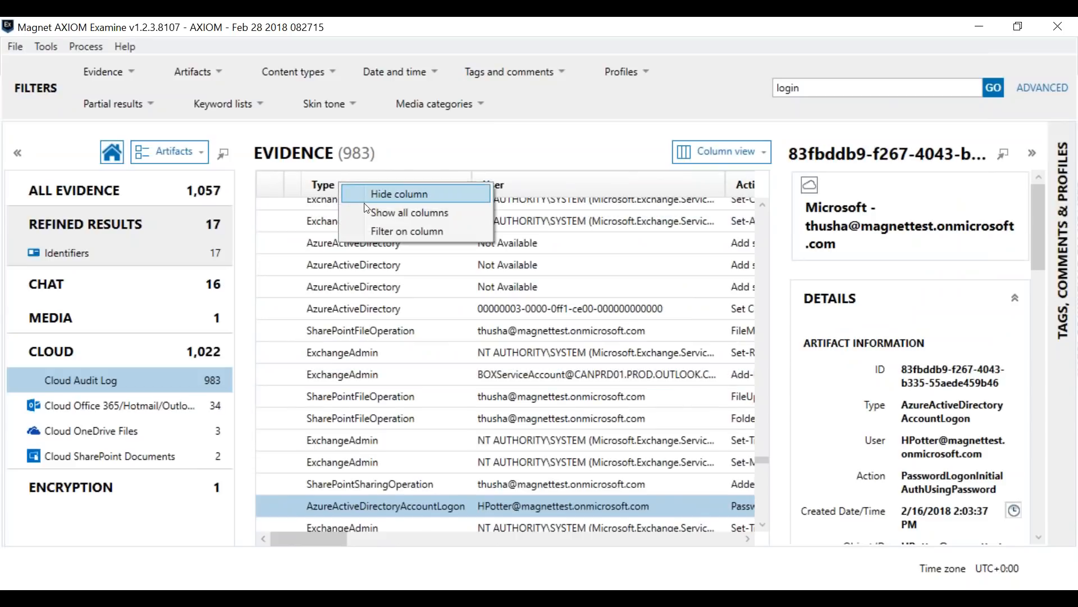
click(835, 96)
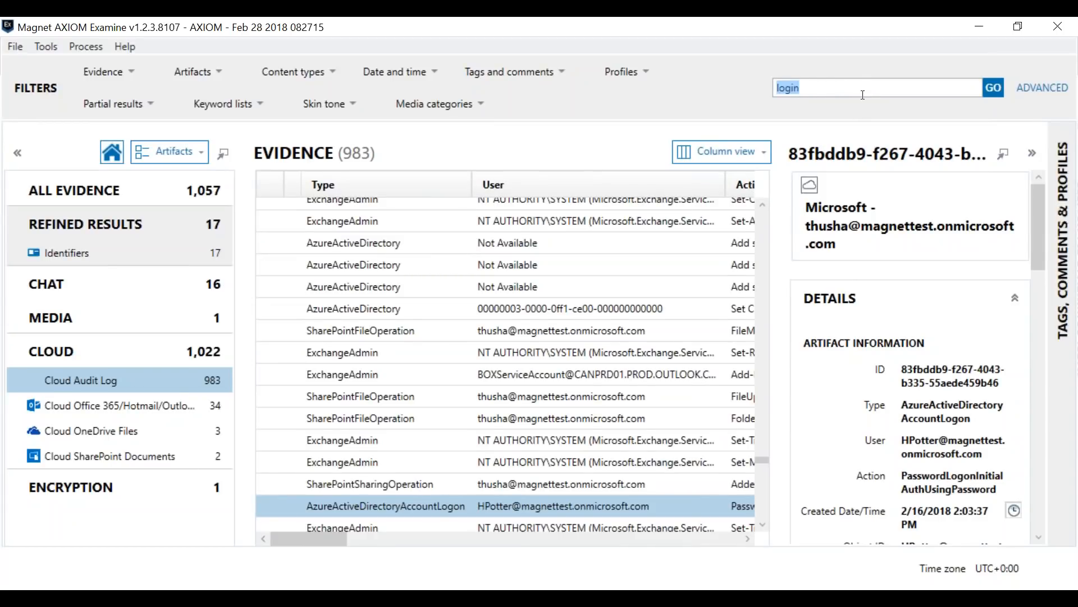
text(account)
key(Return)
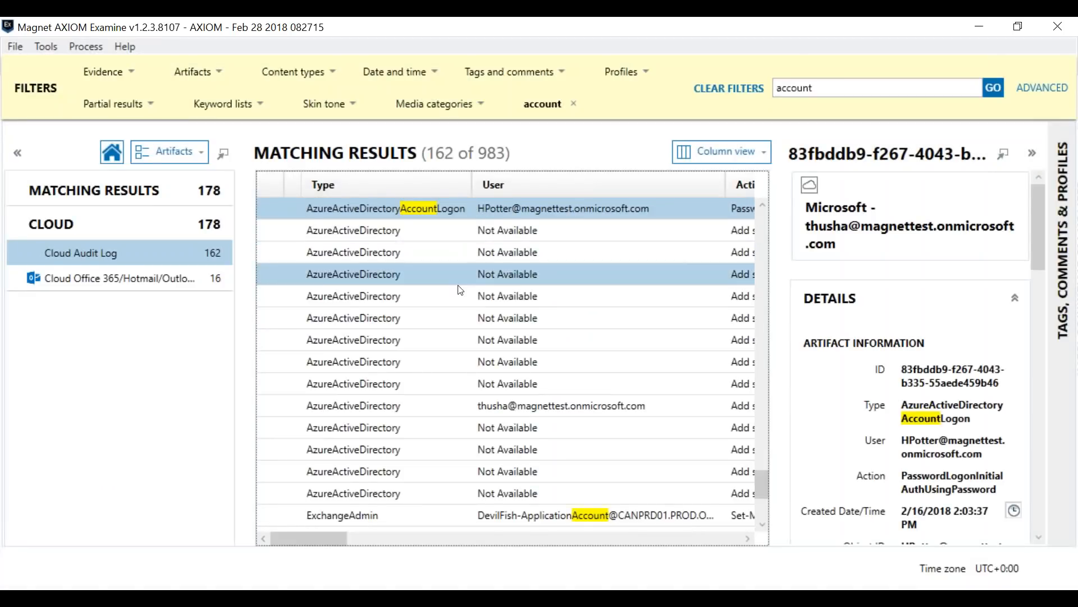
drag(335, 543, 387, 548)
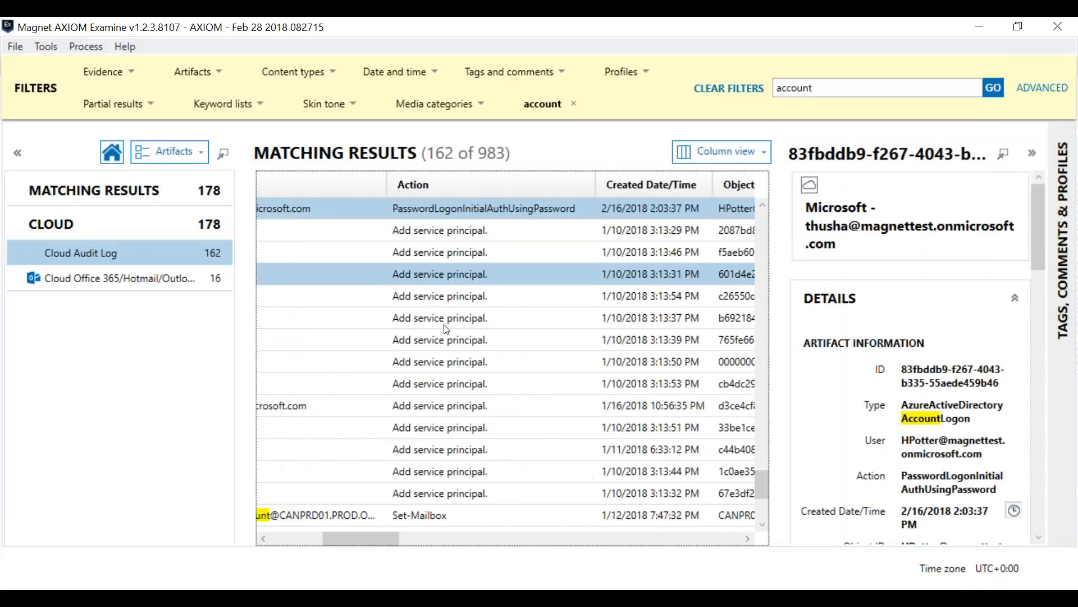
scroll(454, 435, down, 4)
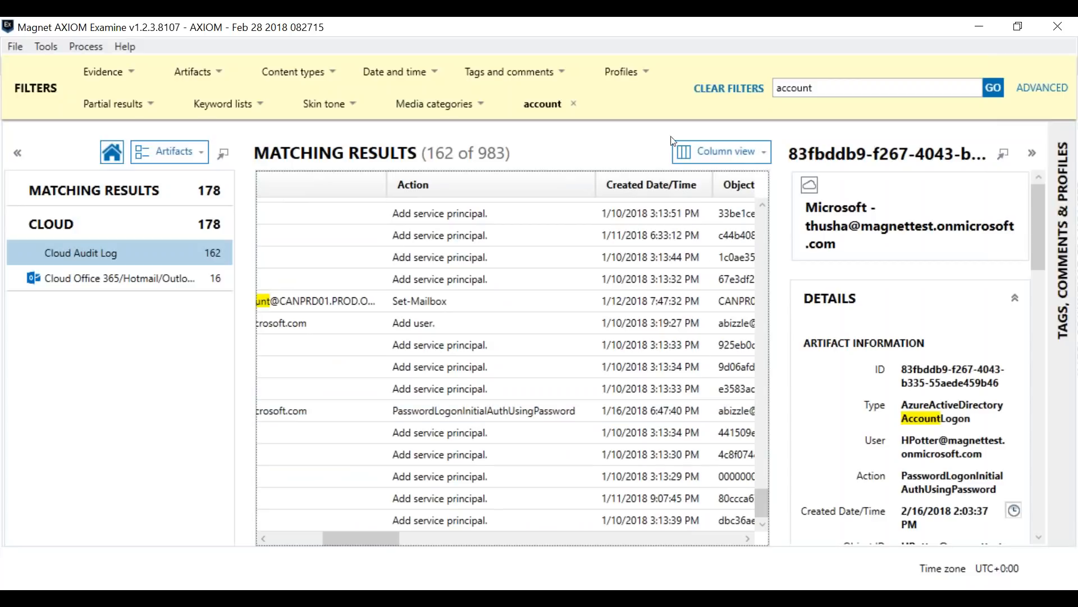
Step: Clear the "account" filter and search the evidence for "user add"
click(725, 98)
double_click(882, 86)
text(user add)
key(Return)
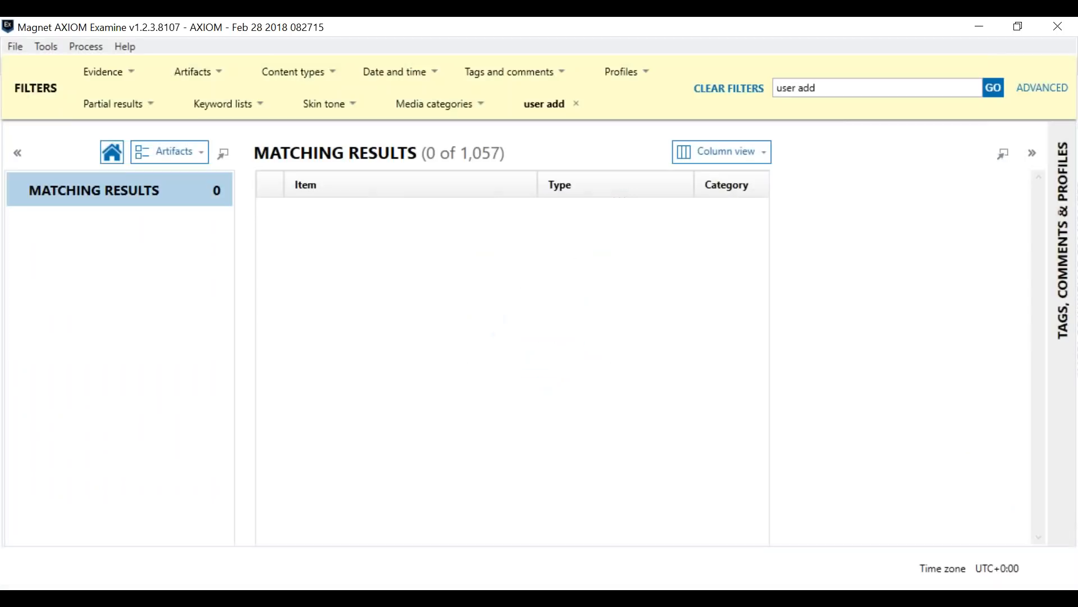
Step: Replace the "user add" filter with a search for "add" and show the matching Cloud Audit Log entries
click(826, 92)
text(add)
key(Return)
click(576, 103)
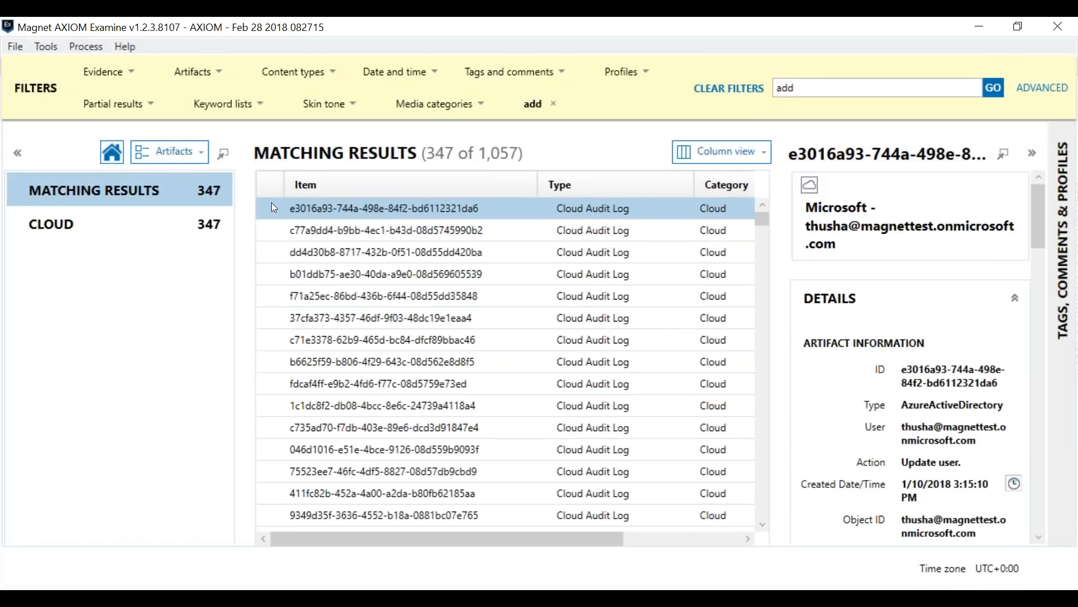
click(193, 230)
click(193, 253)
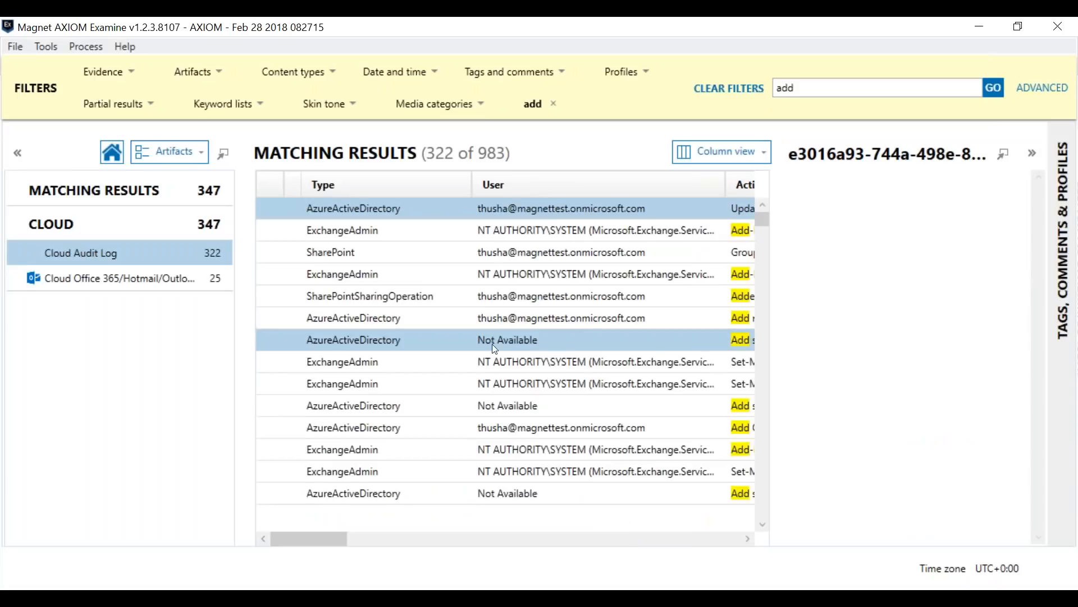
Step: Show the details of the "Add member to role." entry and read its data down to the extended properties
drag(302, 533, 313, 534)
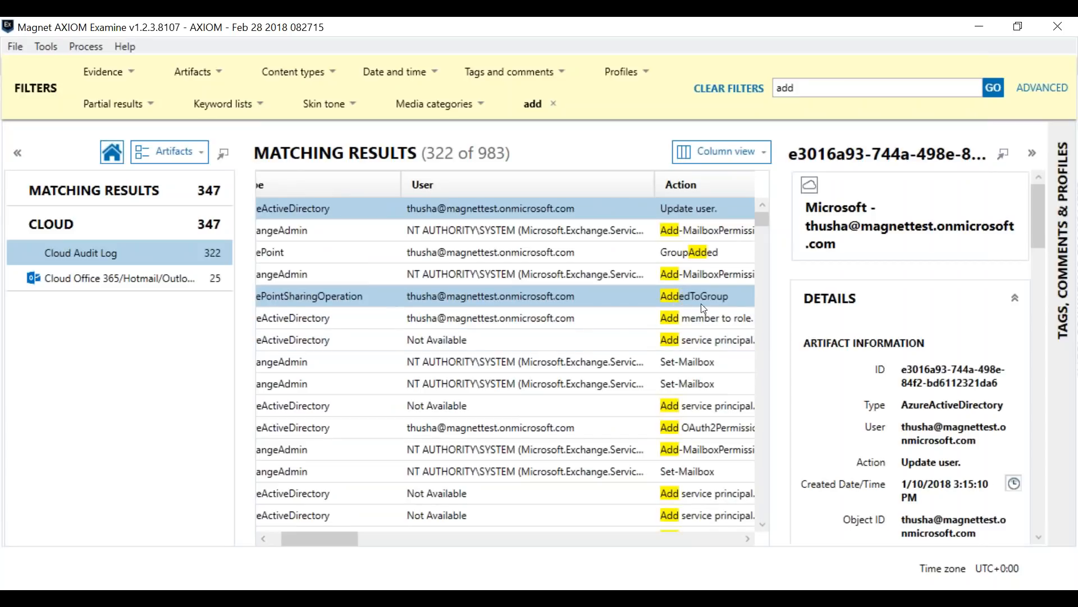
click(328, 529)
drag(323, 537, 347, 536)
click(570, 325)
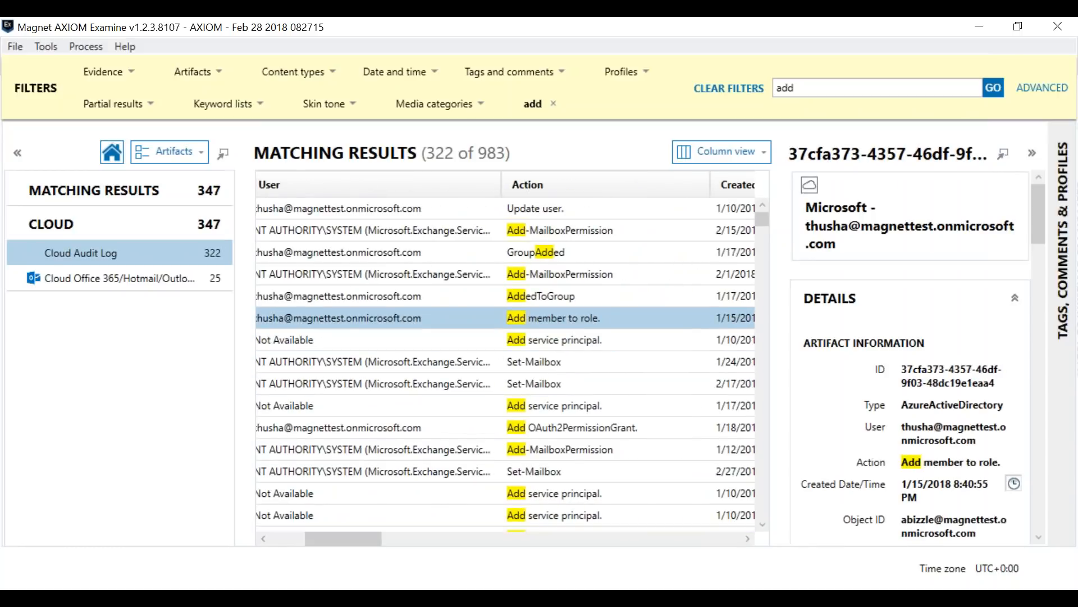
click(1036, 265)
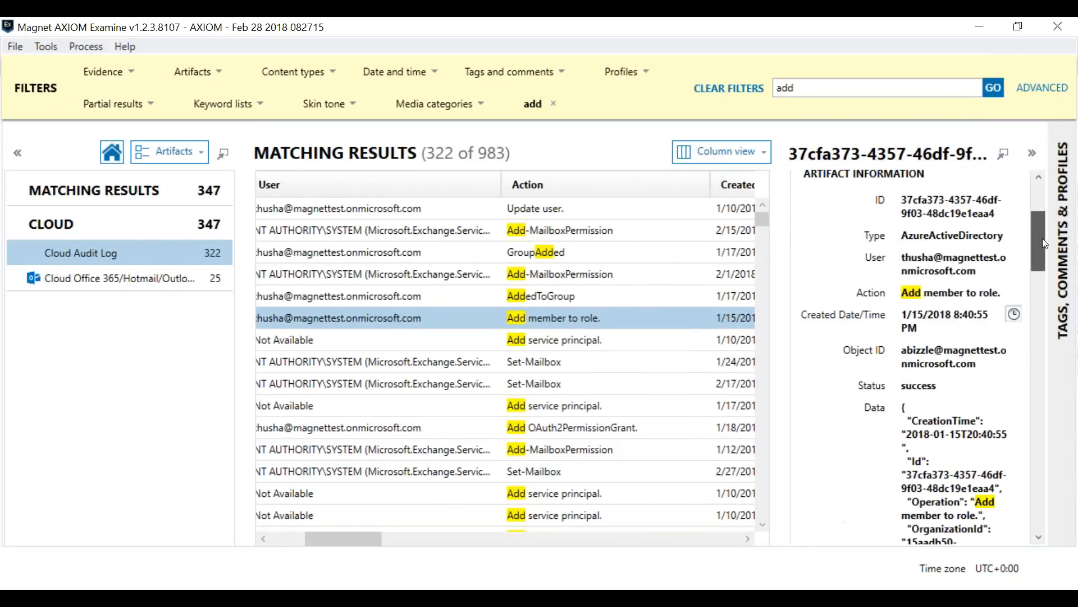
drag(1036, 272, 1024, 329)
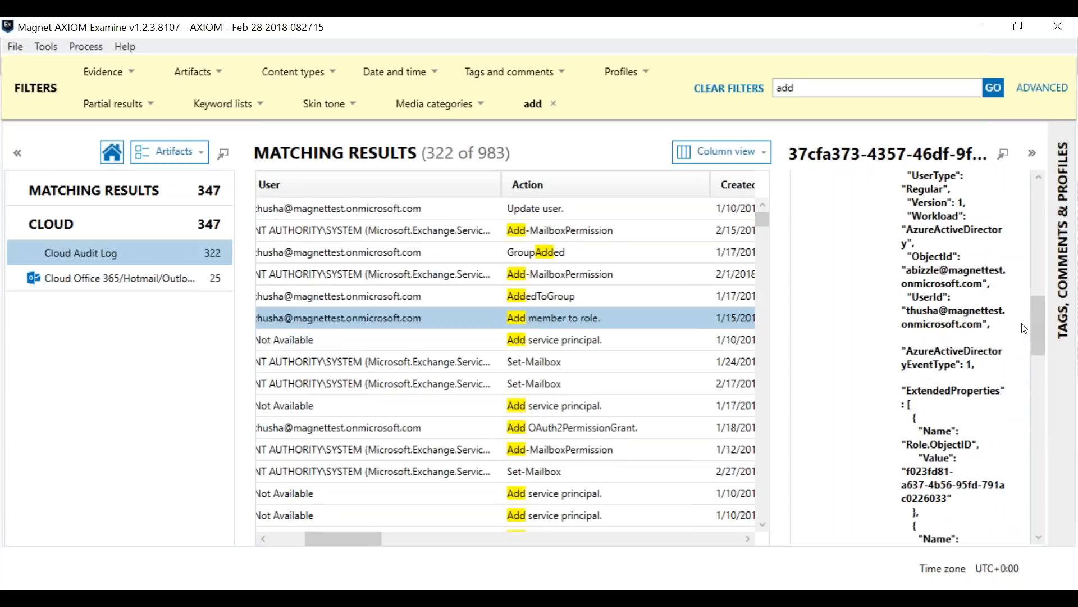
Step: Read the role properties and target in the "Add member to role." entry's data and browse the types and users of the matching entries
drag(1031, 346, 1033, 386)
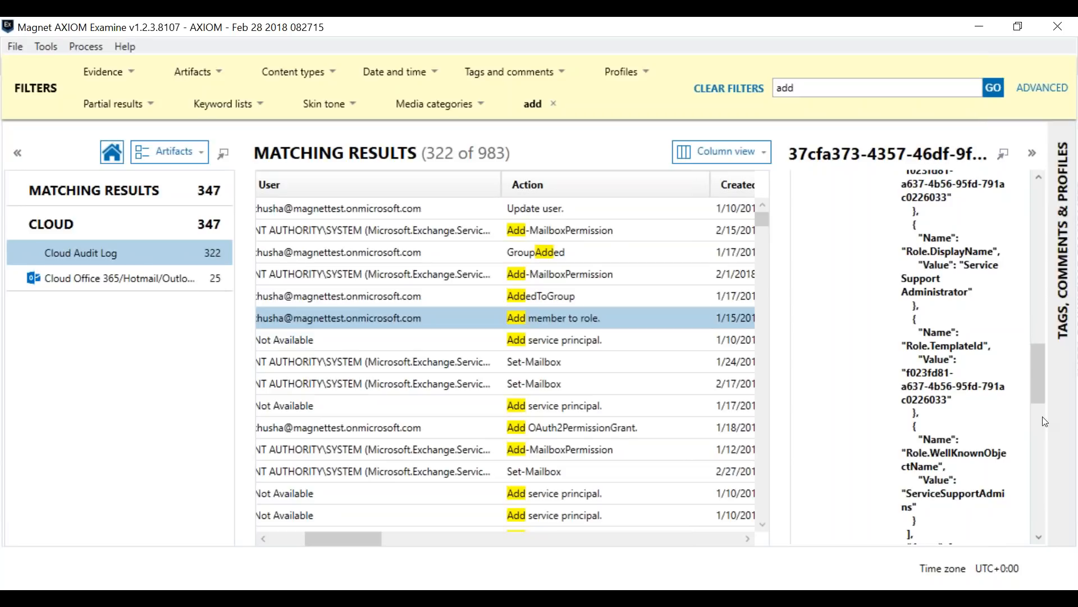
drag(1040, 383, 1039, 466)
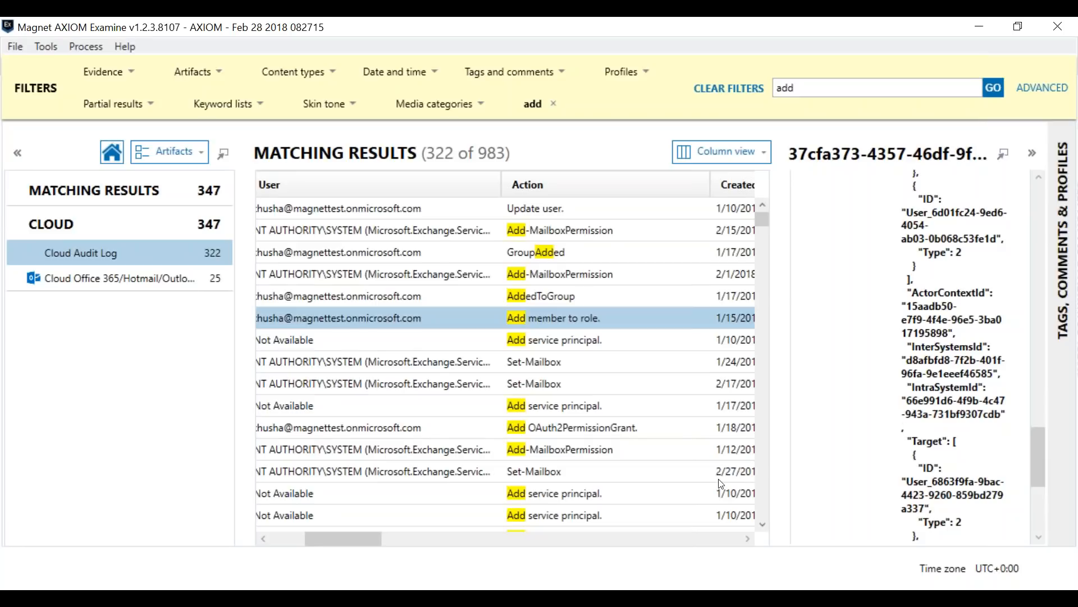
drag(319, 540, 285, 543)
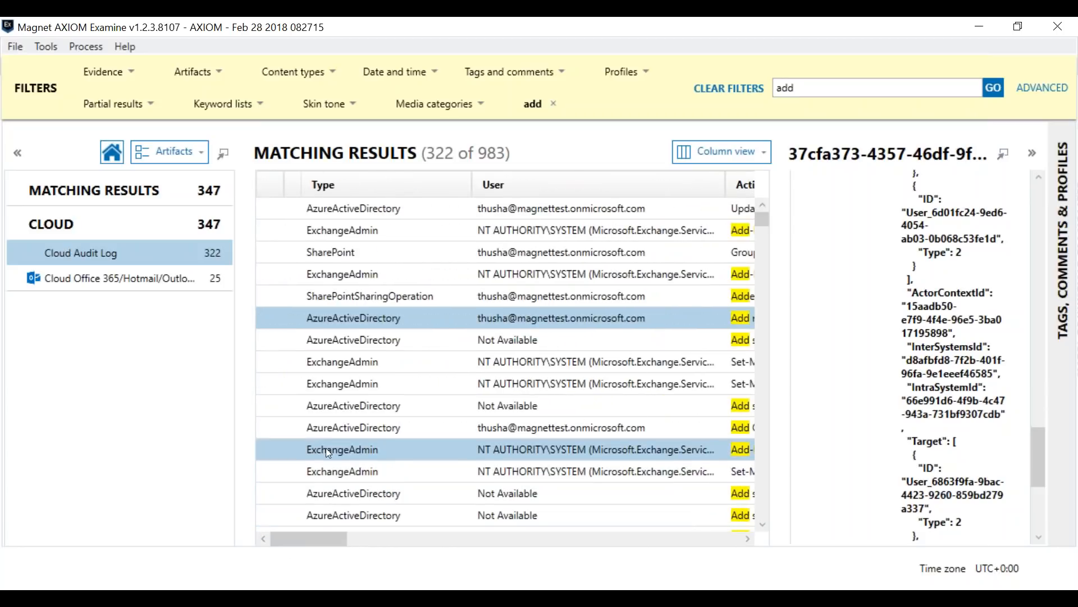
scroll(444, 397, down, 3)
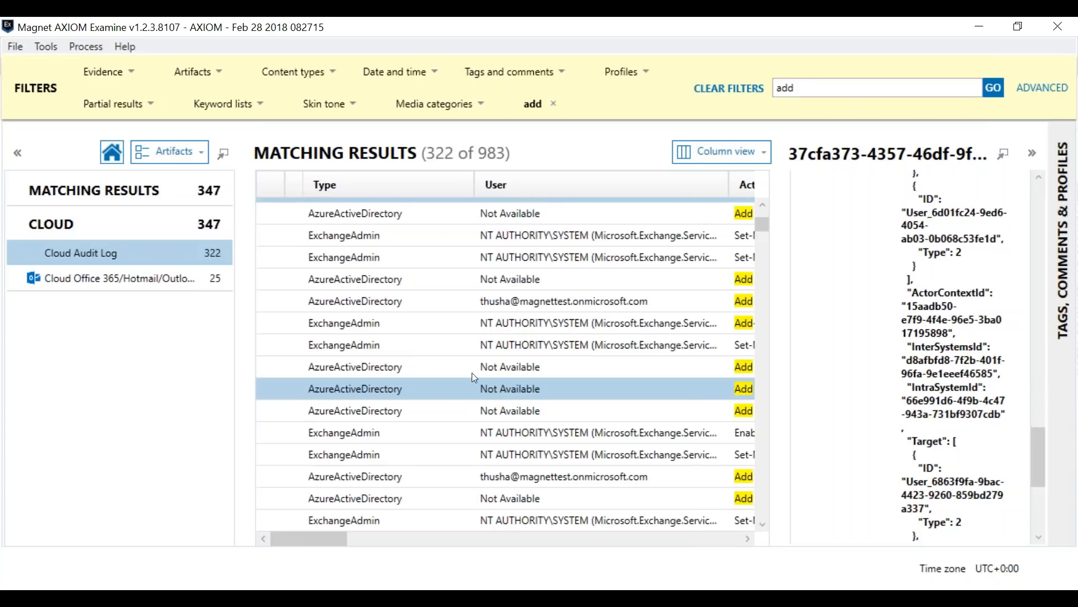
Step: Clear the "add" filter from the evidence and look through the absolute date range options of the date and time filter without applying one
click(750, 89)
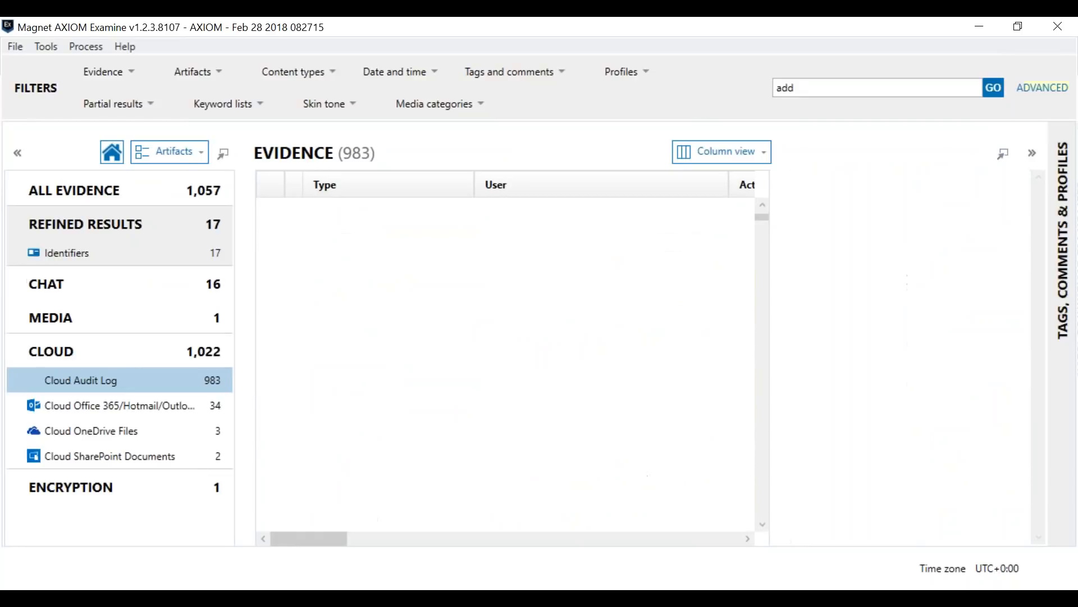
click(375, 76)
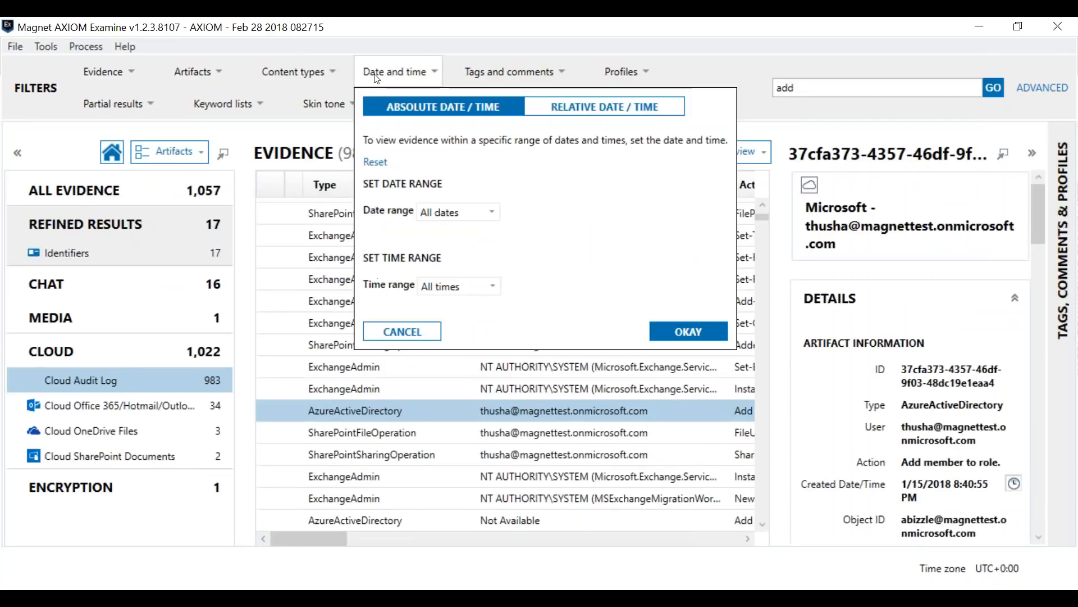
click(466, 211)
click(470, 232)
click(411, 332)
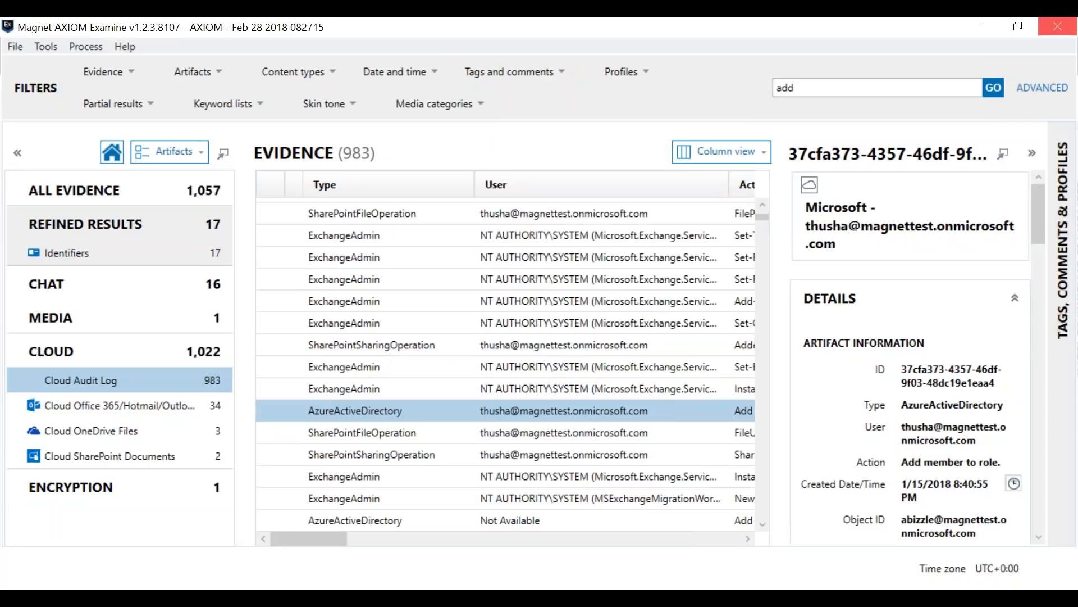
click(973, 22)
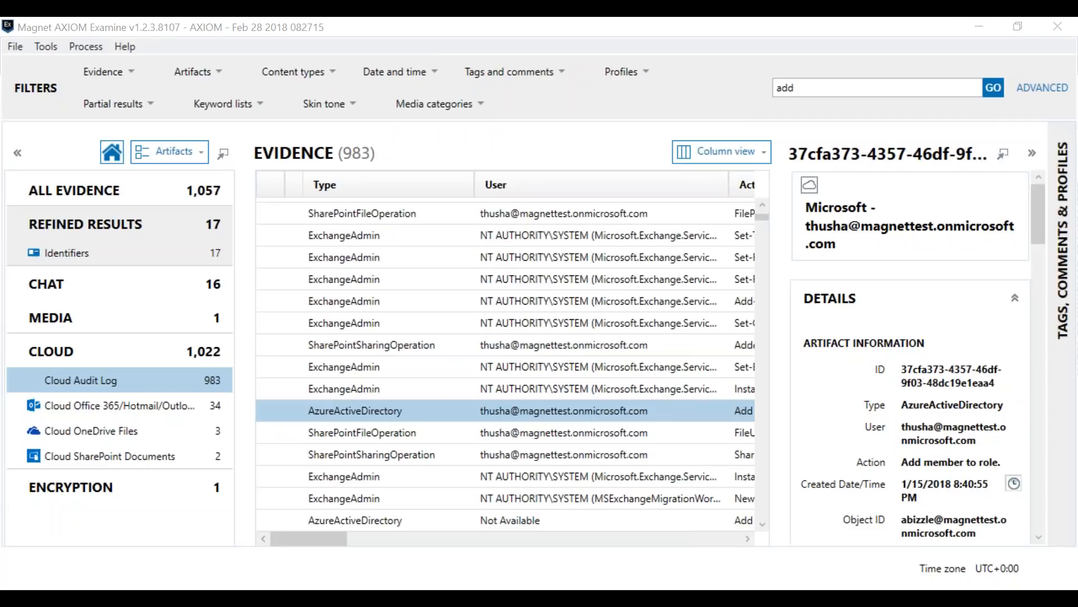